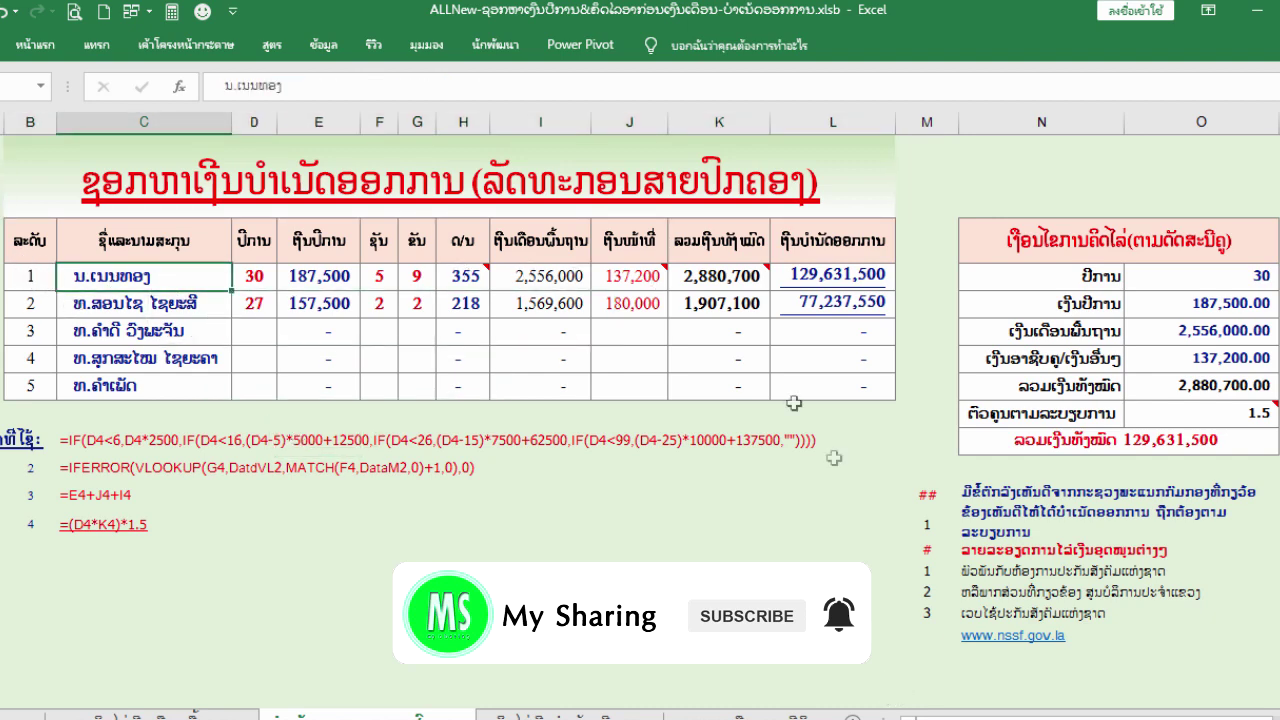
Read the approval condition and the numbered compensation contact notes below the calculation conditions table
{"action": "left_click", "coordinate": [972, 503]}
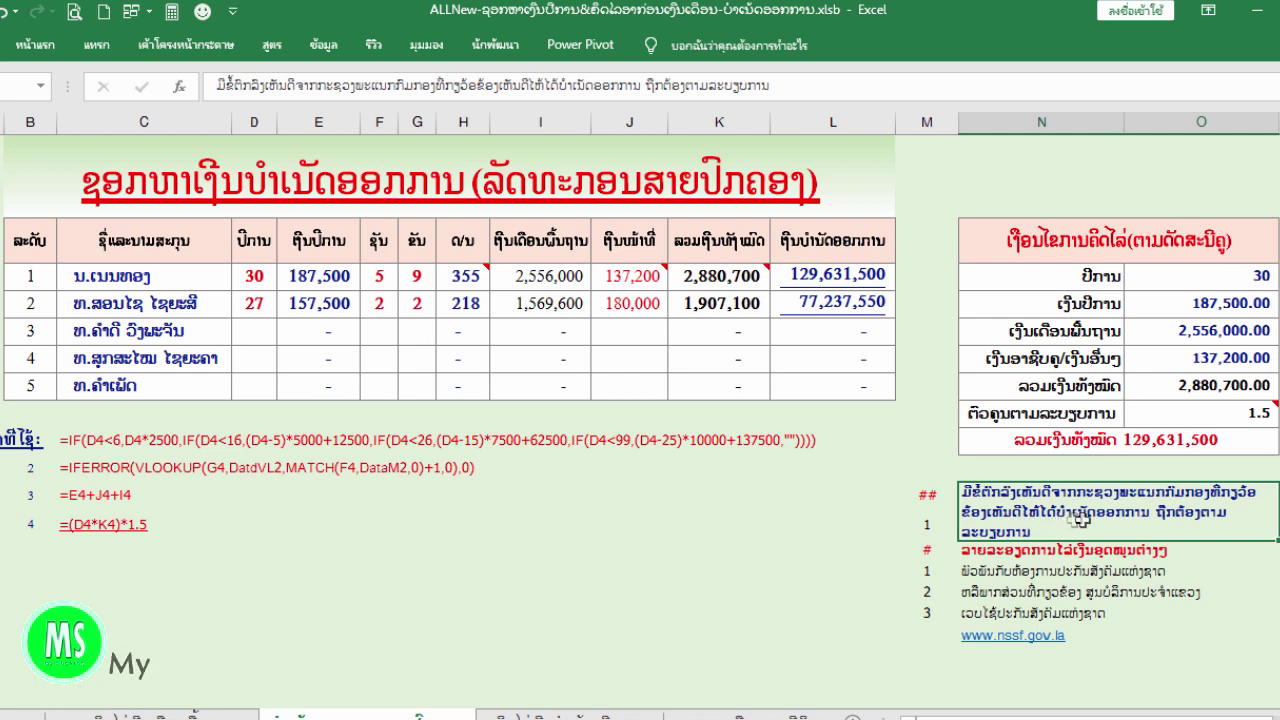
{"action": "left_click", "coordinate": [1003, 551]}
{"action": "left_click", "coordinate": [1076, 494]}
{"action": "left_click", "coordinate": [1042, 548]}
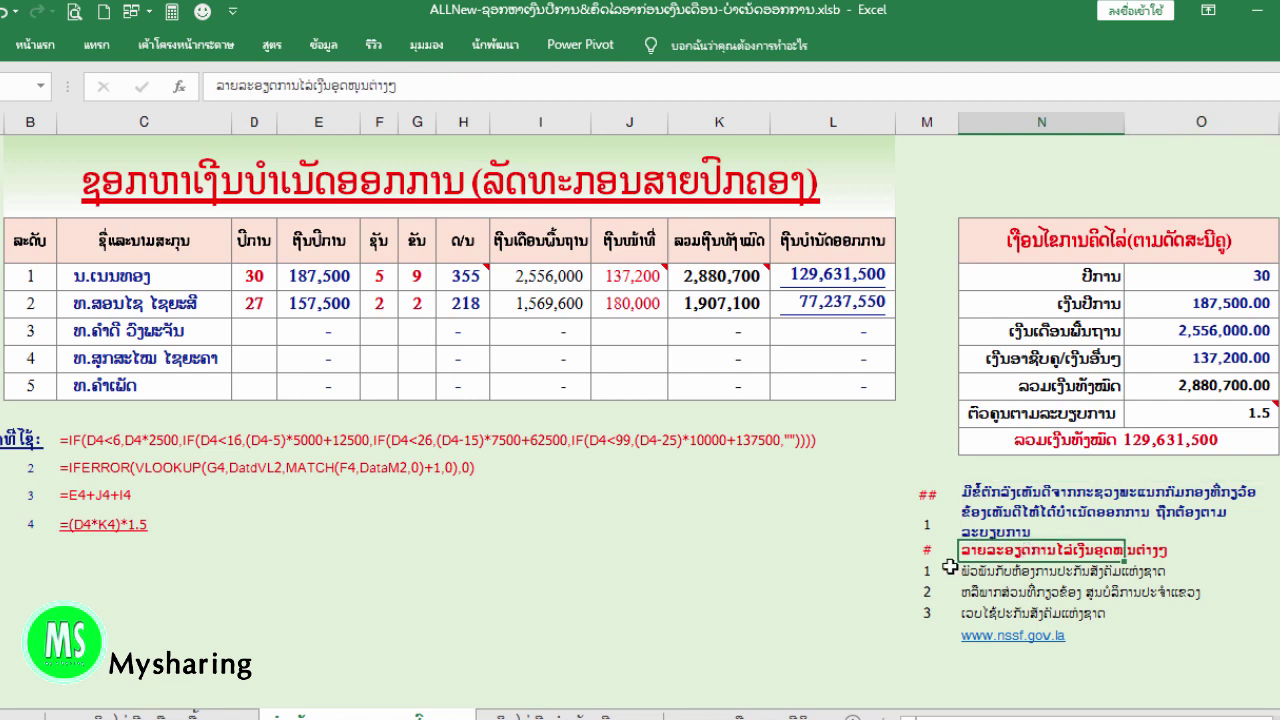
{"action": "left_click", "coordinate": [1027, 573]}
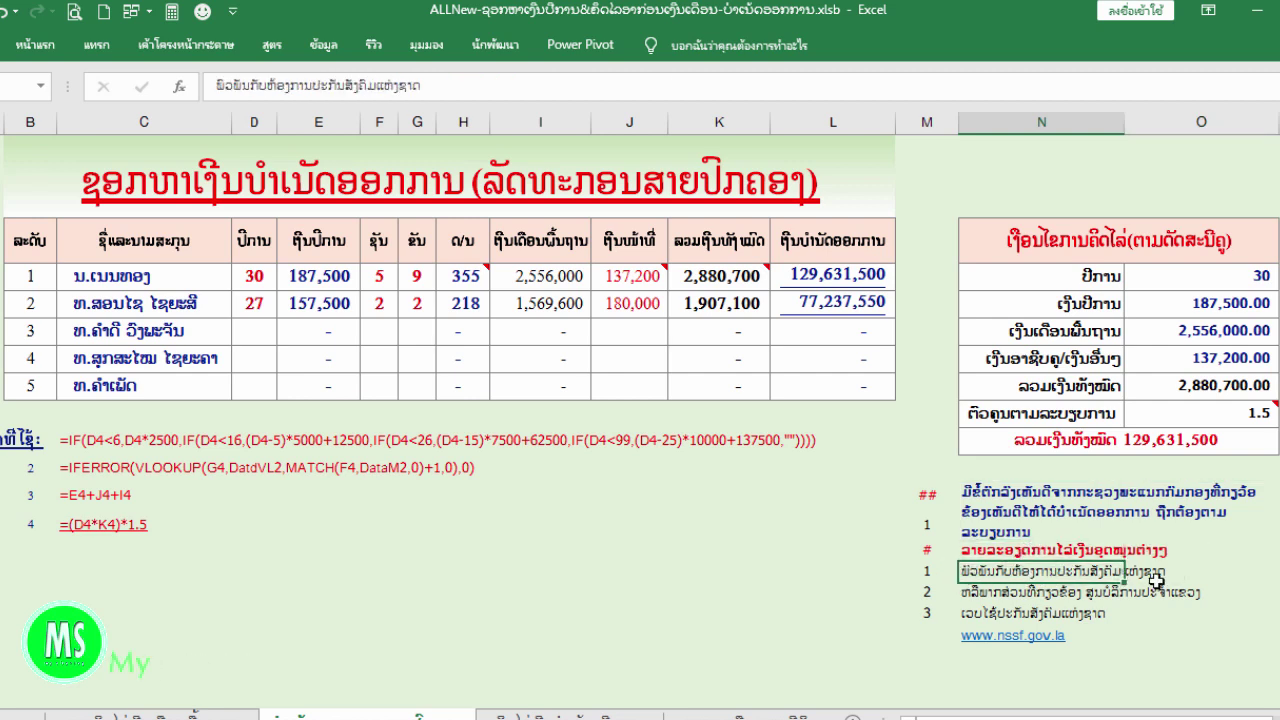
{"action": "left_click", "coordinate": [1003, 593]}
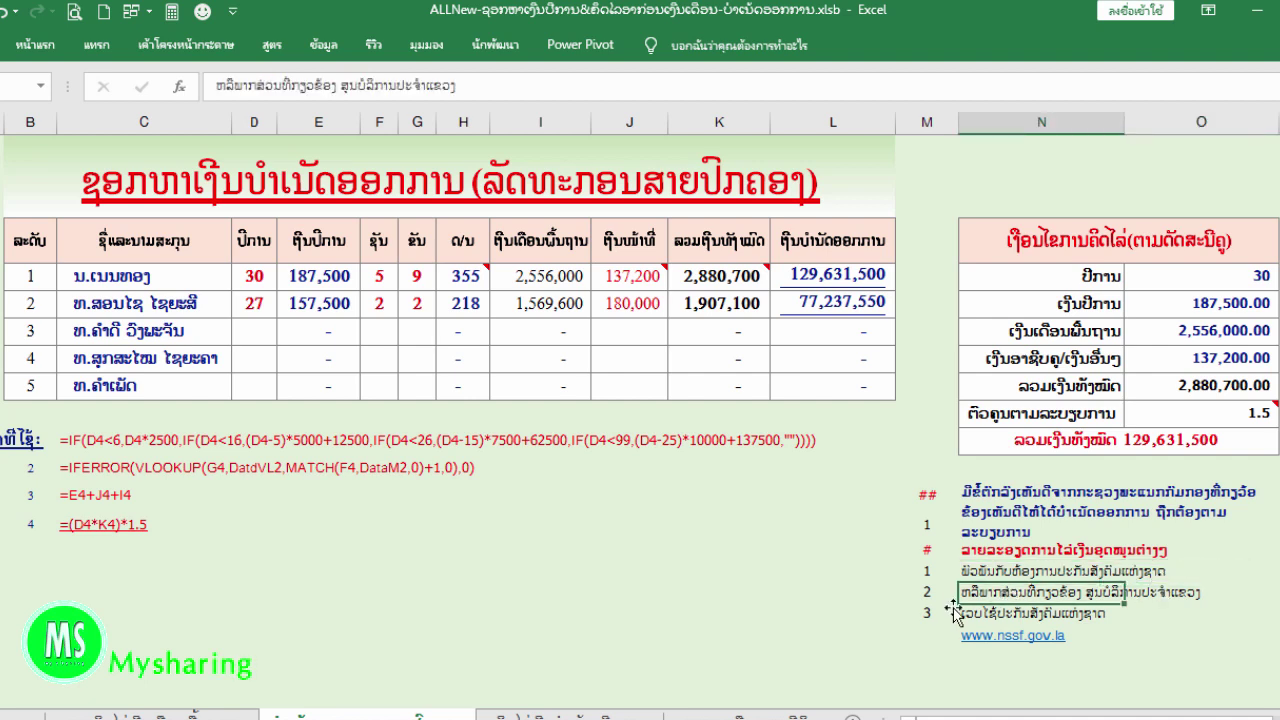
{"action": "left_click", "coordinate": [988, 612]}
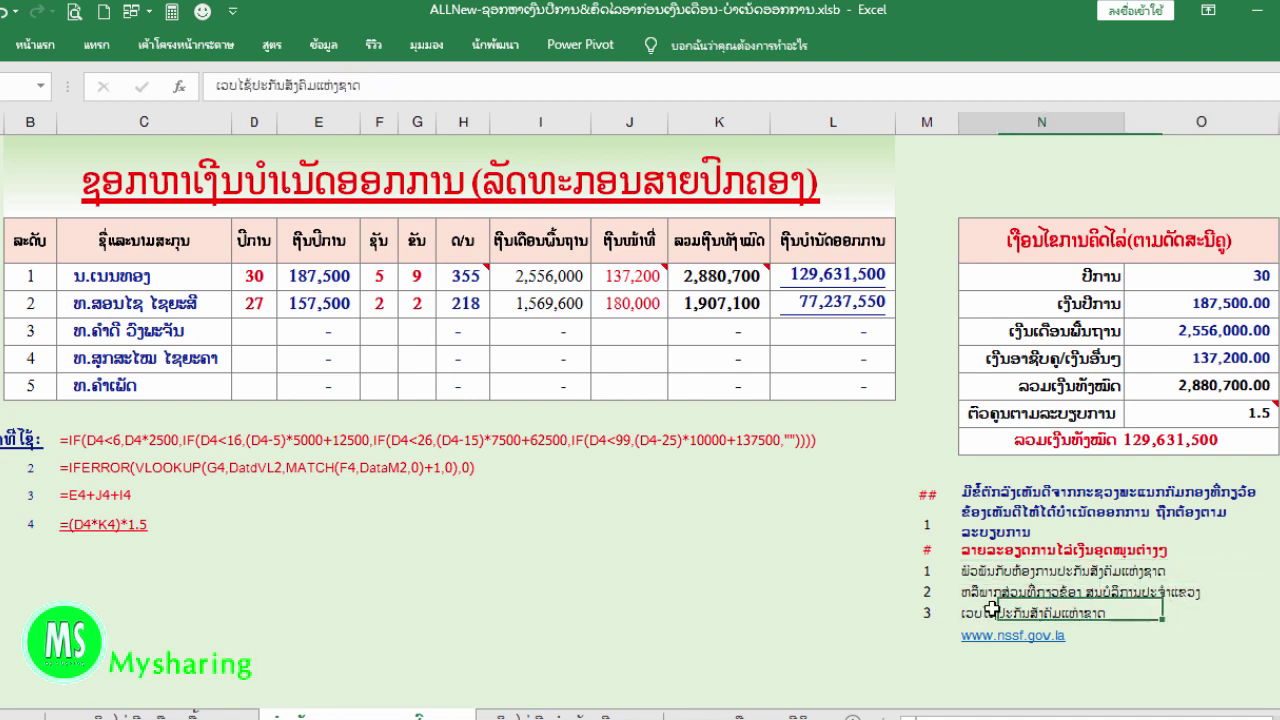
{"action": "left_click", "coordinate": [1148, 568]}
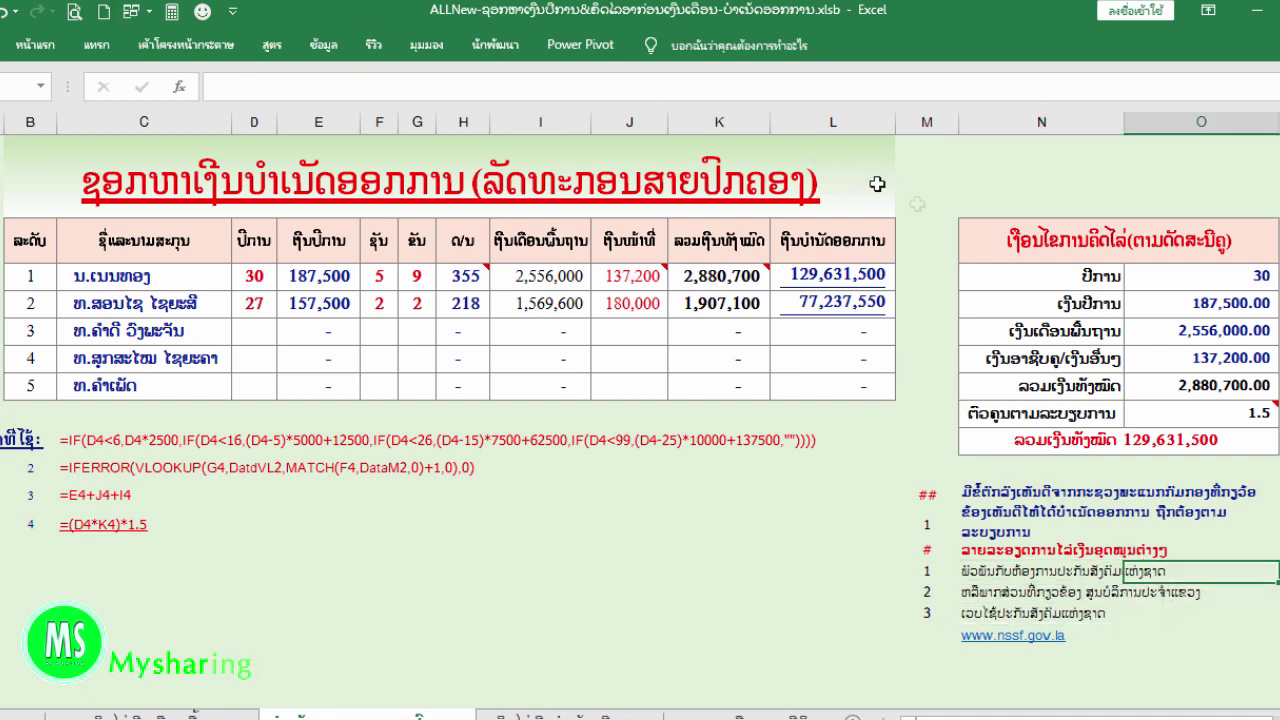
Review the heading, the linked years-of-service cell O4 and the first row labels of the calculation conditions table
{"action": "left_click", "coordinate": [1005, 240]}
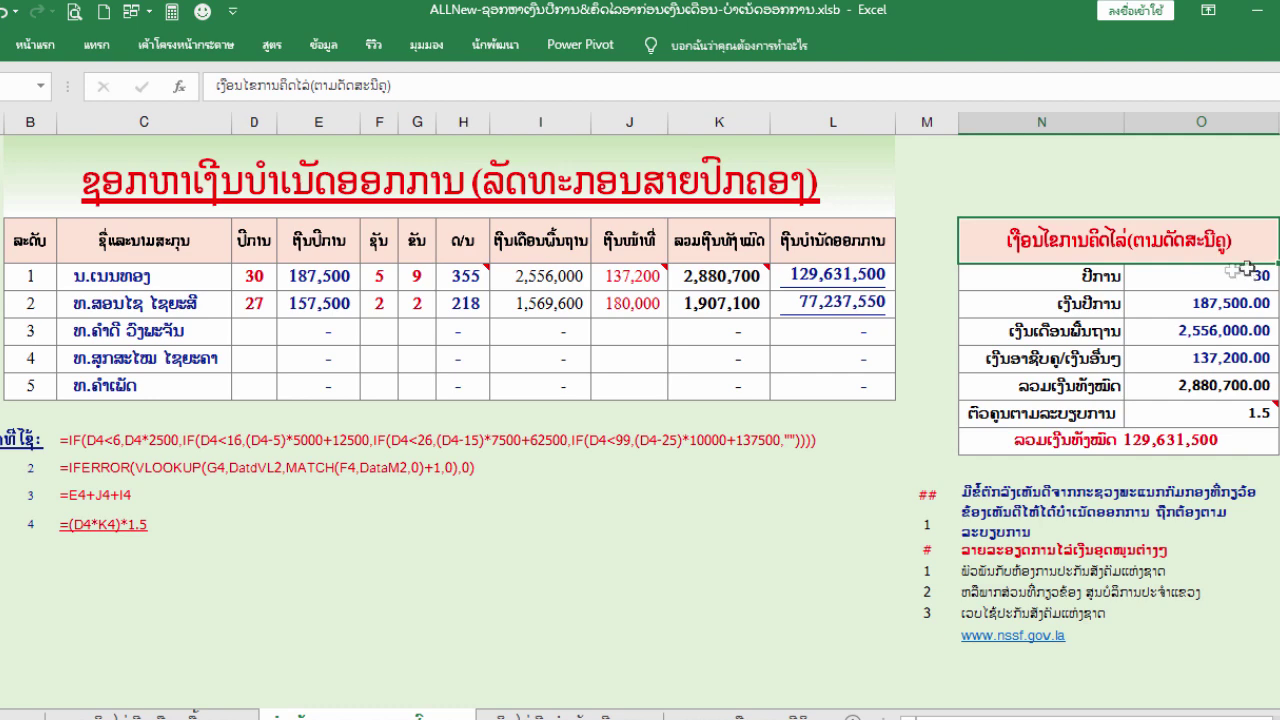
{"action": "left_click", "coordinate": [1207, 272]}
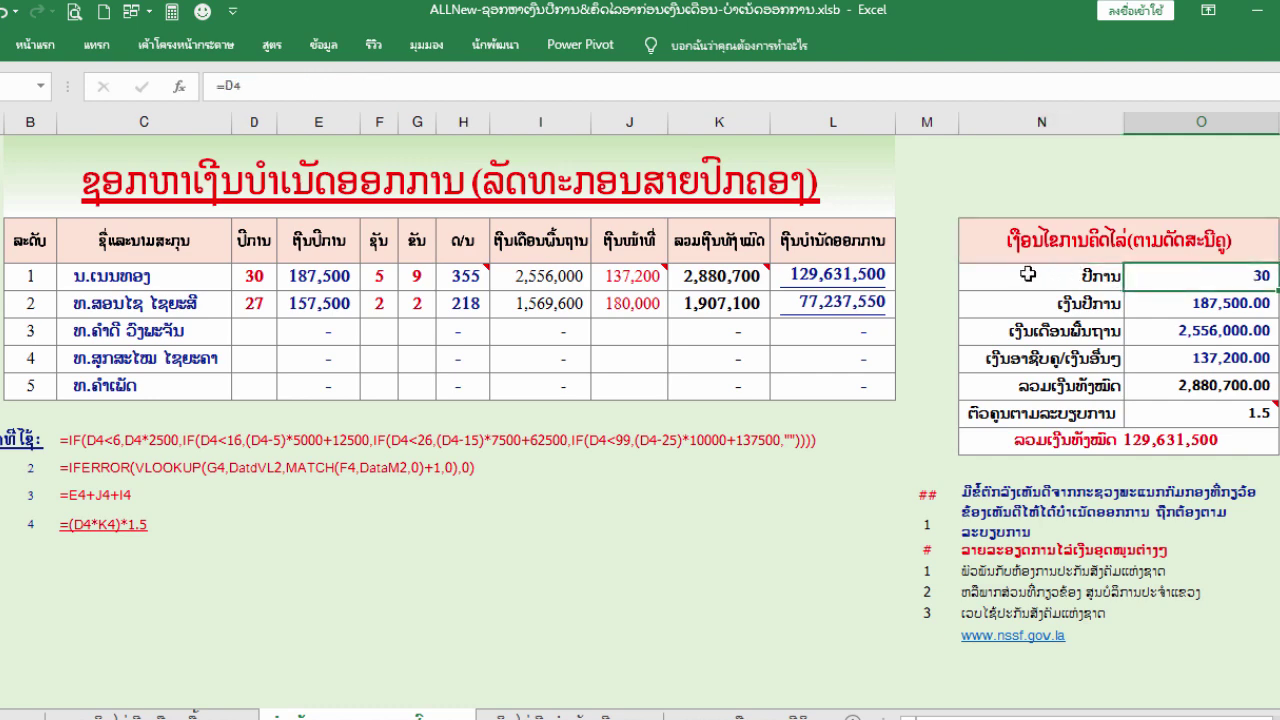
{"action": "left_click", "coordinate": [1029, 273]}
{"action": "left_click", "coordinate": [1057, 300]}
{"action": "left_click", "coordinate": [1057, 324]}
{"action": "left_click", "coordinate": [1057, 355]}
{"action": "left_click", "coordinate": [1053, 281]}
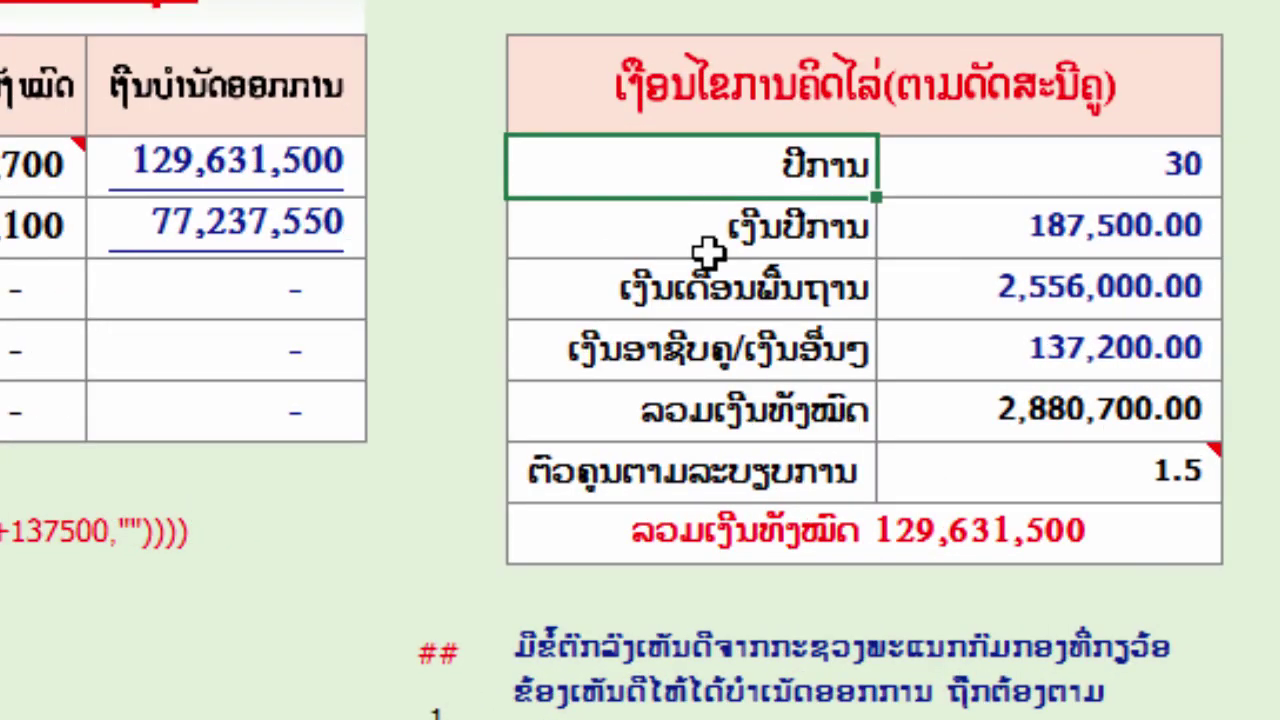
Compare the years of service with the years-of-service allowance in the conditions table
{"action": "left_click", "coordinate": [748, 248]}
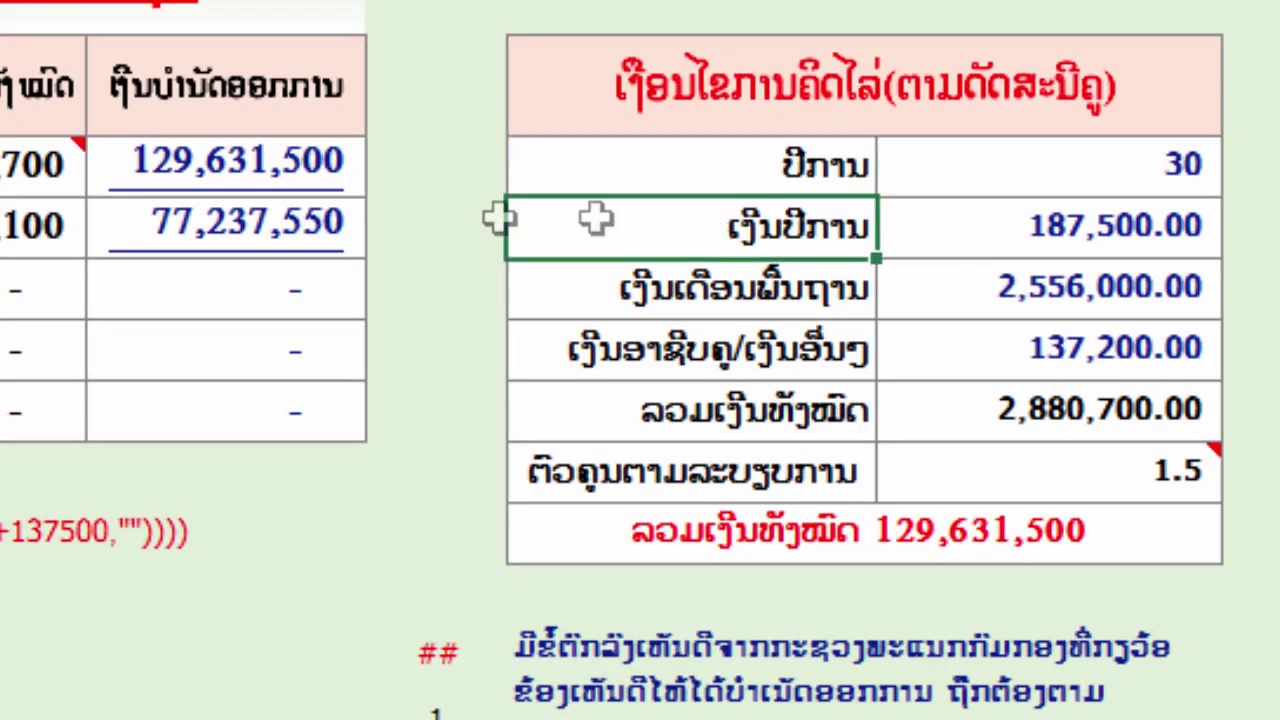
{"action": "left_click", "coordinate": [1015, 236]}
{"action": "left_click", "coordinate": [990, 170]}
{"action": "left_click", "coordinate": [997, 220]}
{"action": "left_click", "coordinate": [1035, 158]}
{"action": "left_click", "coordinate": [960, 248]}
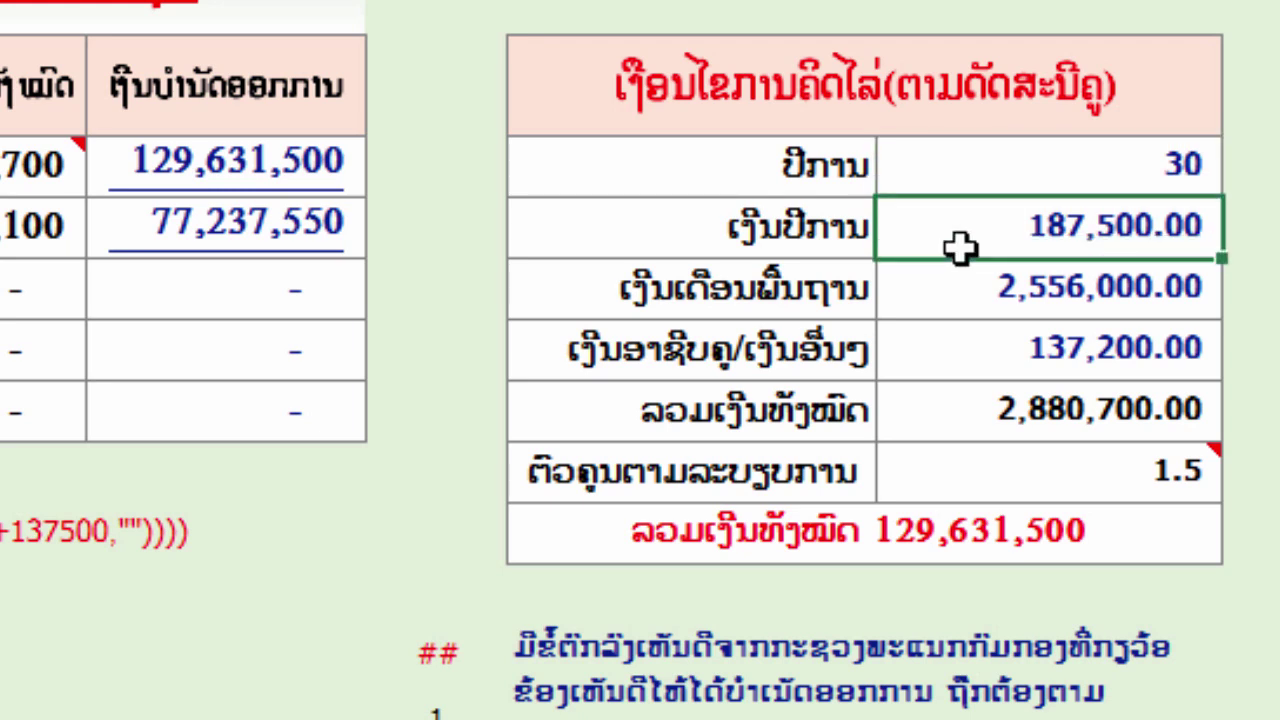
Examine the base salary and the teaching or other allowance rows of the conditions table
{"action": "left_click", "coordinate": [700, 312]}
{"action": "left_click", "coordinate": [632, 365]}
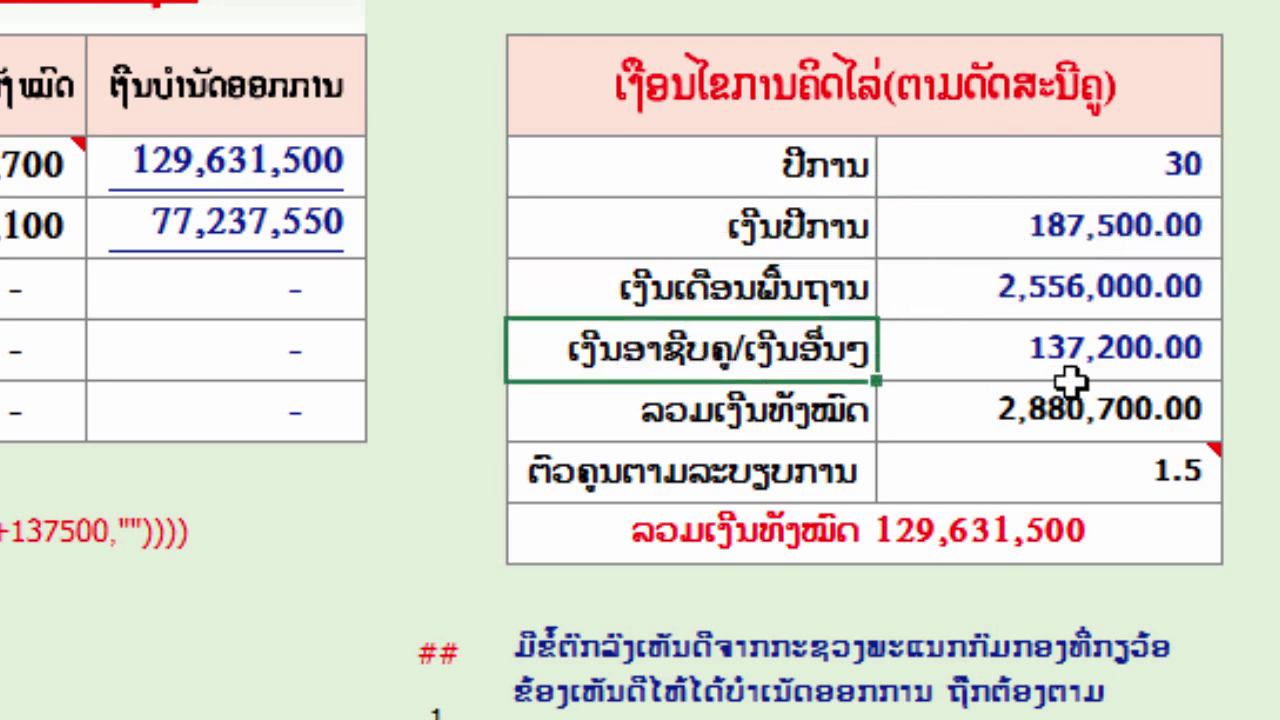
{"action": "left_click", "coordinate": [972, 352]}
{"action": "left_click", "coordinate": [788, 352]}
{"action": "left_click", "coordinate": [965, 336]}
Inspect the SUM formula behind the total pay in cell O8 of the conditions table
{"action": "left_click", "coordinate": [660, 415]}
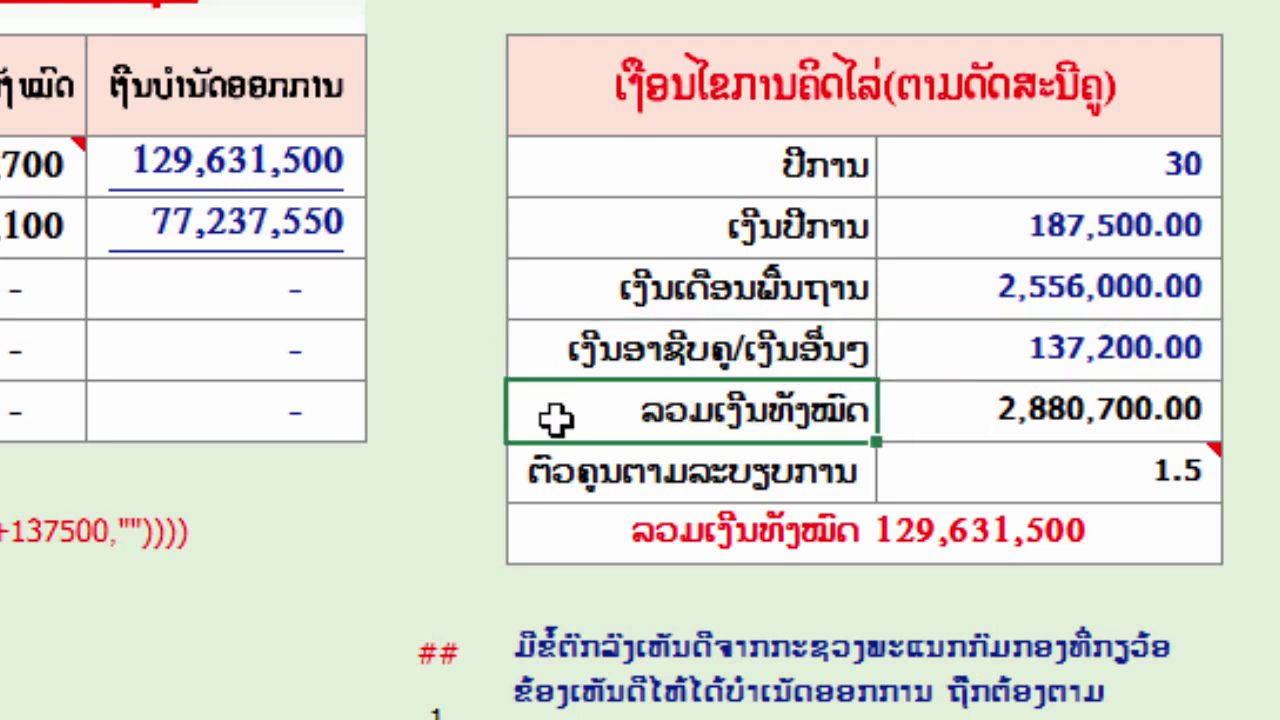
{"action": "double_click", "coordinate": [978, 412]}
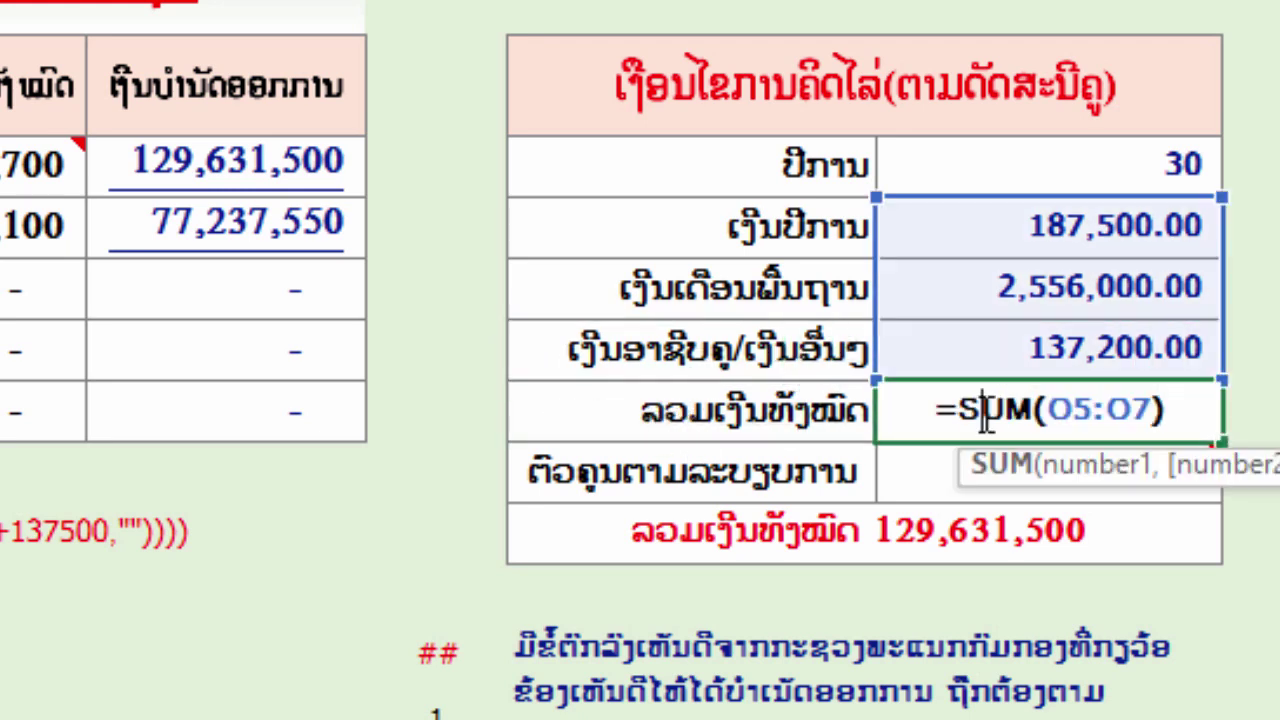
{"action": "key", "text": "Return"}
{"action": "left_click", "coordinate": [740, 447]}
{"action": "left_click", "coordinate": [740, 436]}
{"action": "left_click", "coordinate": [1003, 405]}
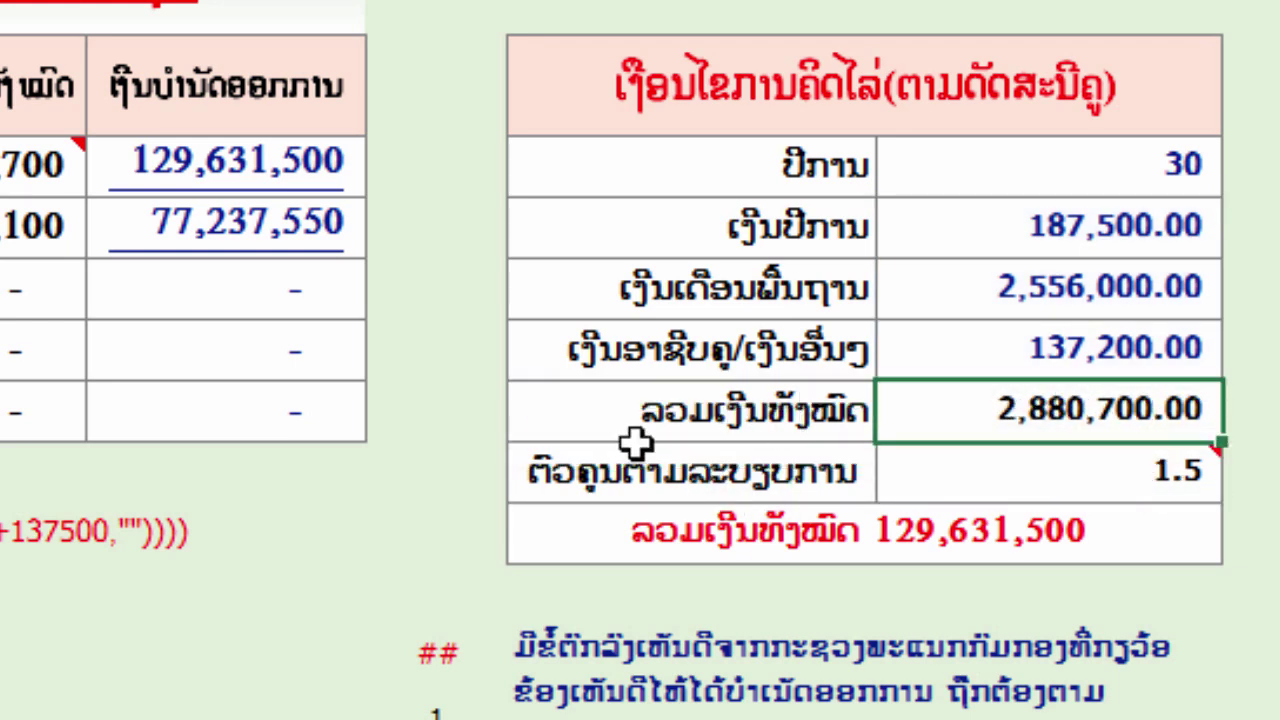
Examine the regulation multiplier in O9, read its cell note and review the values it applies to
{"action": "left_click", "coordinate": [614, 474]}
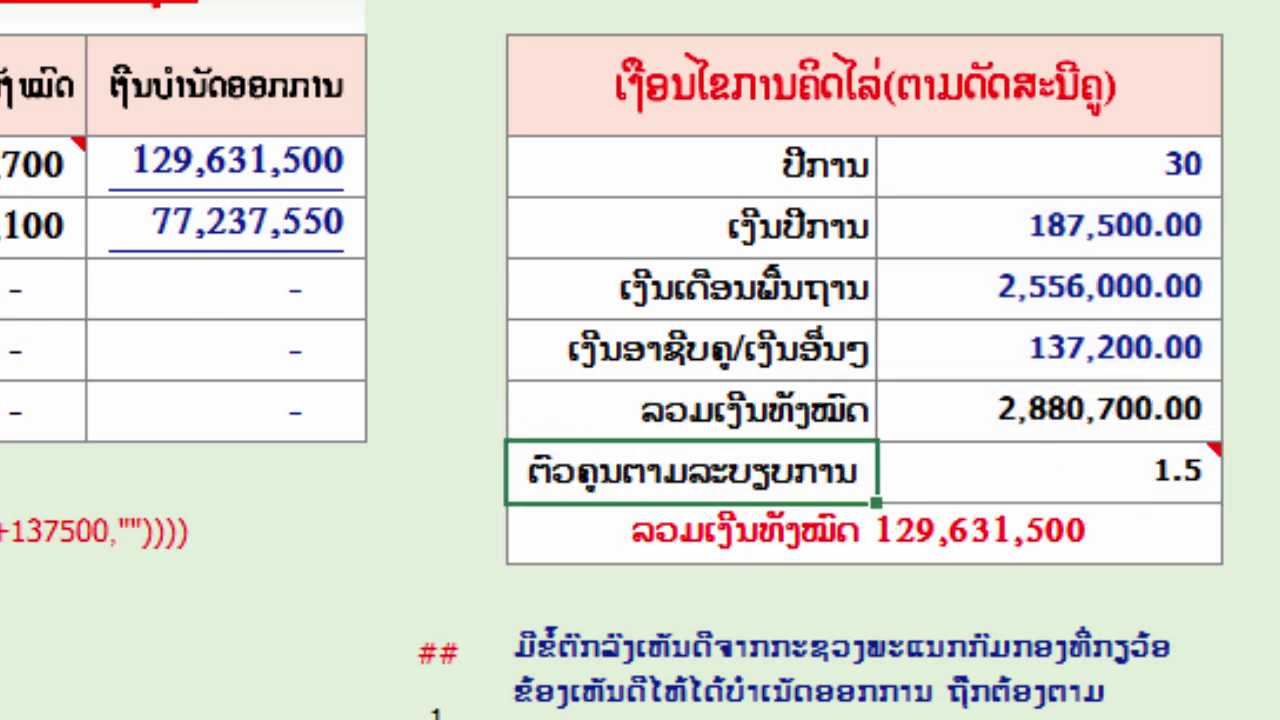
{"action": "left_click", "coordinate": [975, 477]}
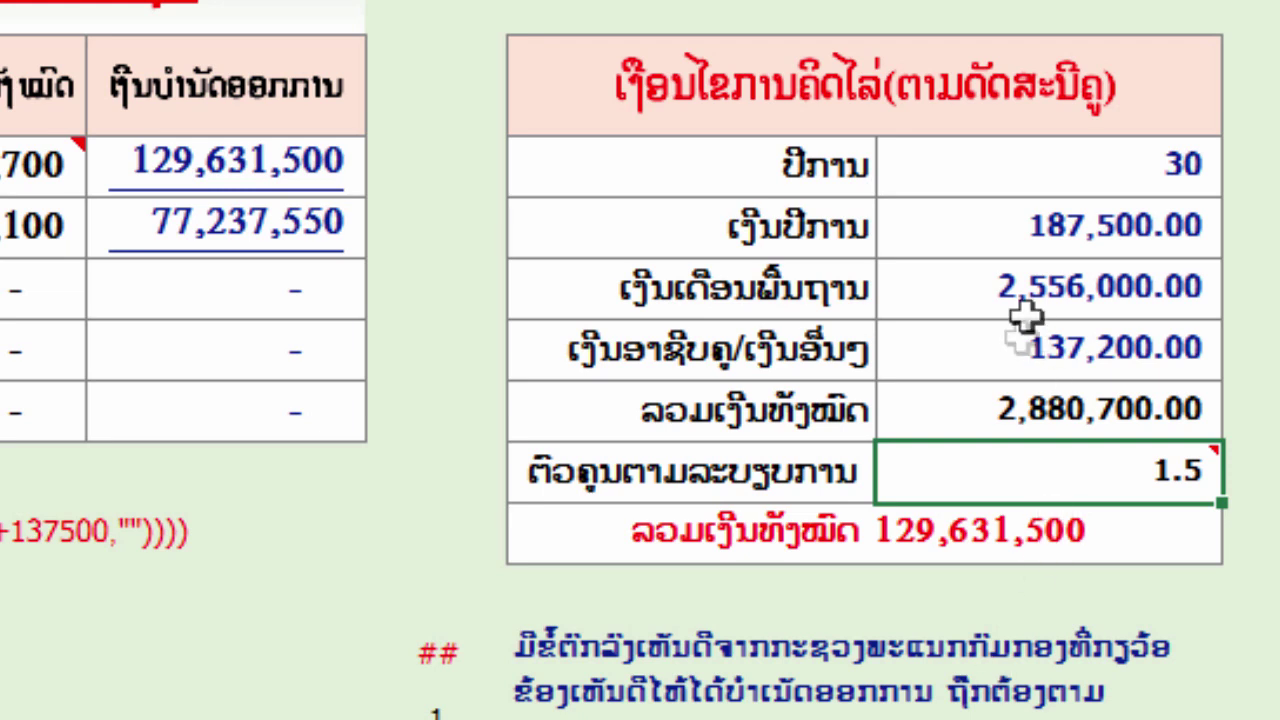
{"action": "mouse_move", "coordinate": [1045, 472]}
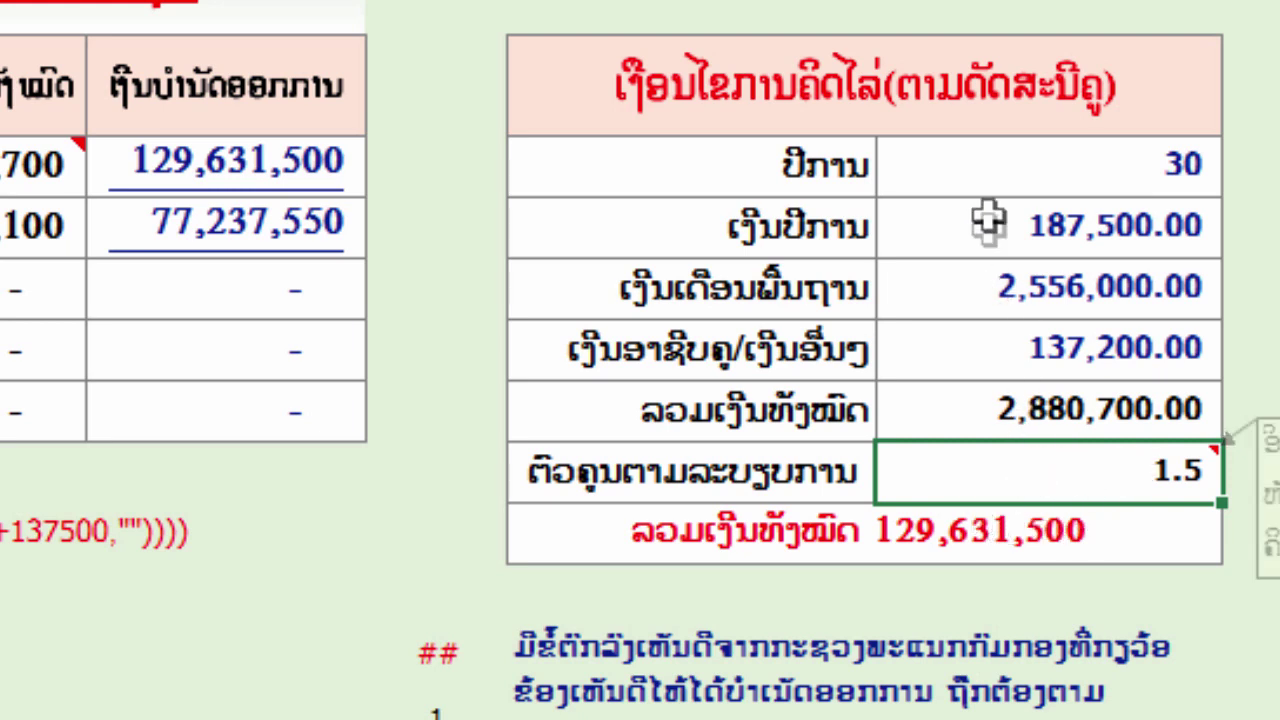
{"action": "left_click_drag", "start_coordinate": [1003, 148], "coordinate": [1033, 476]}
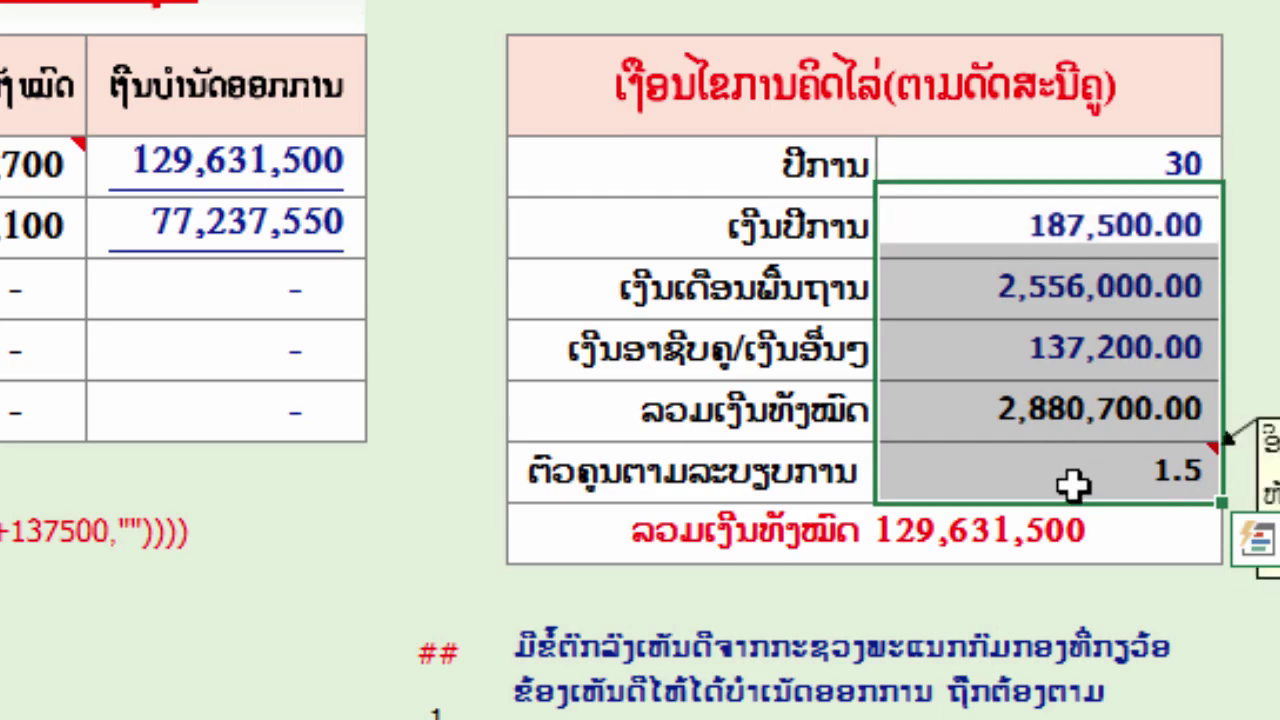
{"action": "left_click", "coordinate": [1070, 484]}
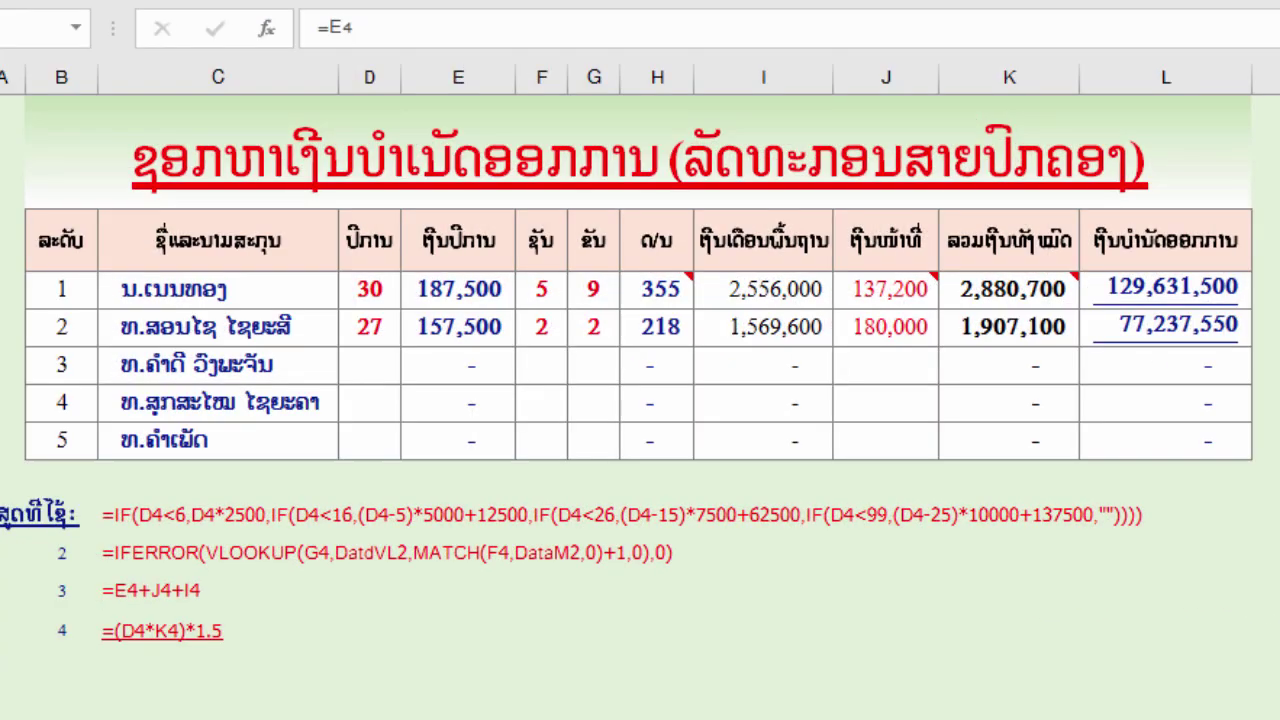
Review the main pension table's title, column headers and the first two employee rows
{"action": "left_click", "coordinate": [110, 172]}
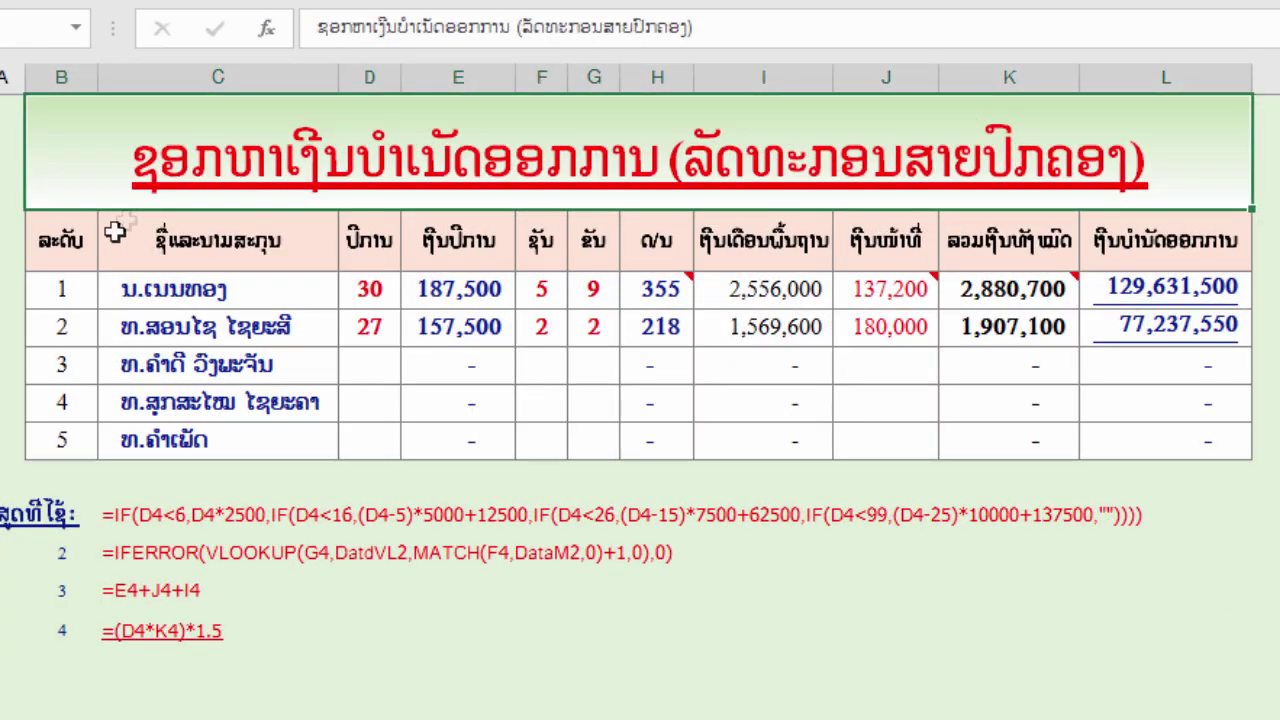
{"action": "left_click_drag", "start_coordinate": [47, 244], "coordinate": [1165, 250]}
{"action": "left_click", "coordinate": [40, 292]}
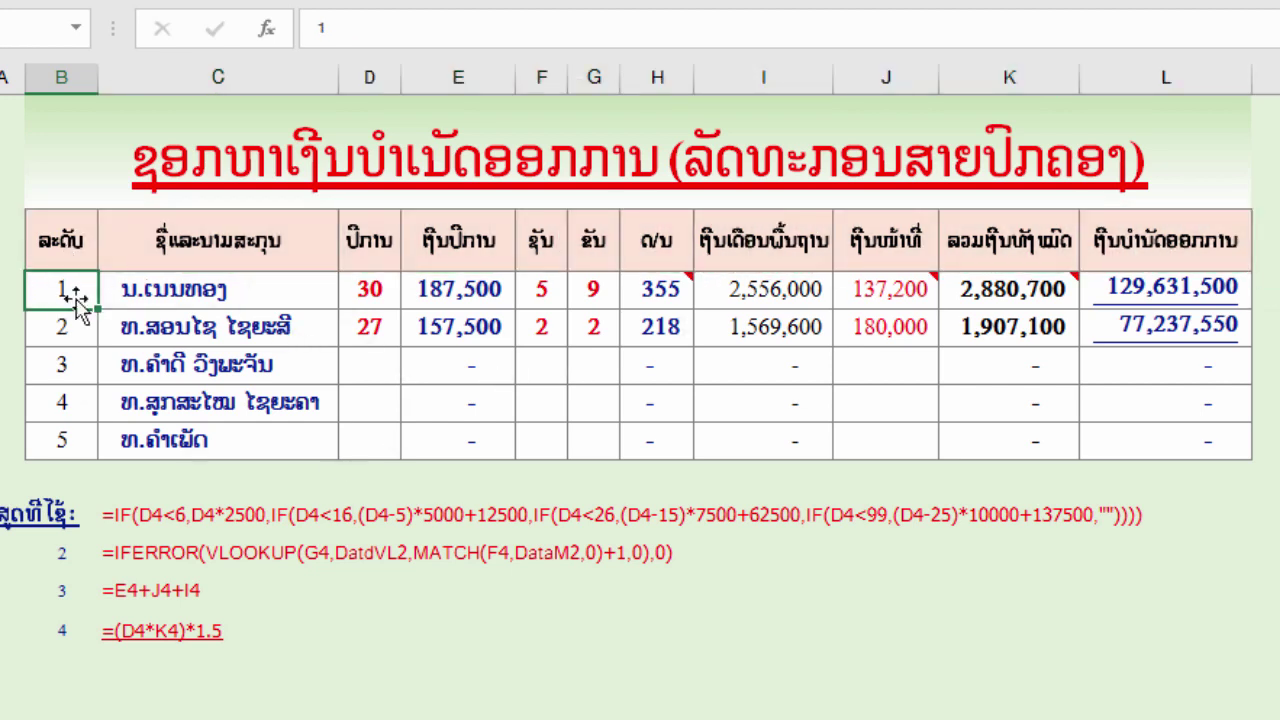
{"action": "left_click", "coordinate": [222, 296]}
{"action": "left_click", "coordinate": [220, 338]}
{"action": "key", "text": "Up"}
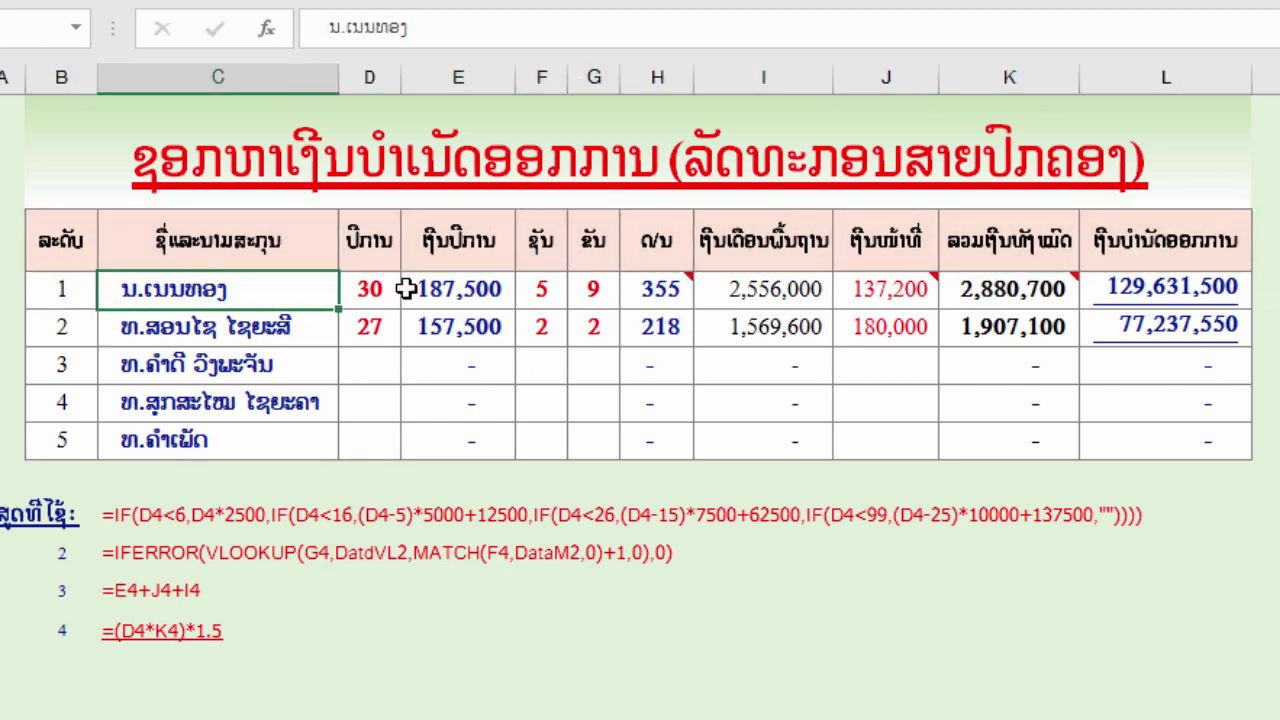
Inspect the nested IF formula in E4 that calculates the allowance from the years of service in D4
{"action": "left_click", "coordinate": [362, 290]}
{"action": "left_click", "coordinate": [458, 292]}
{"action": "double_click", "coordinate": [461, 289]}
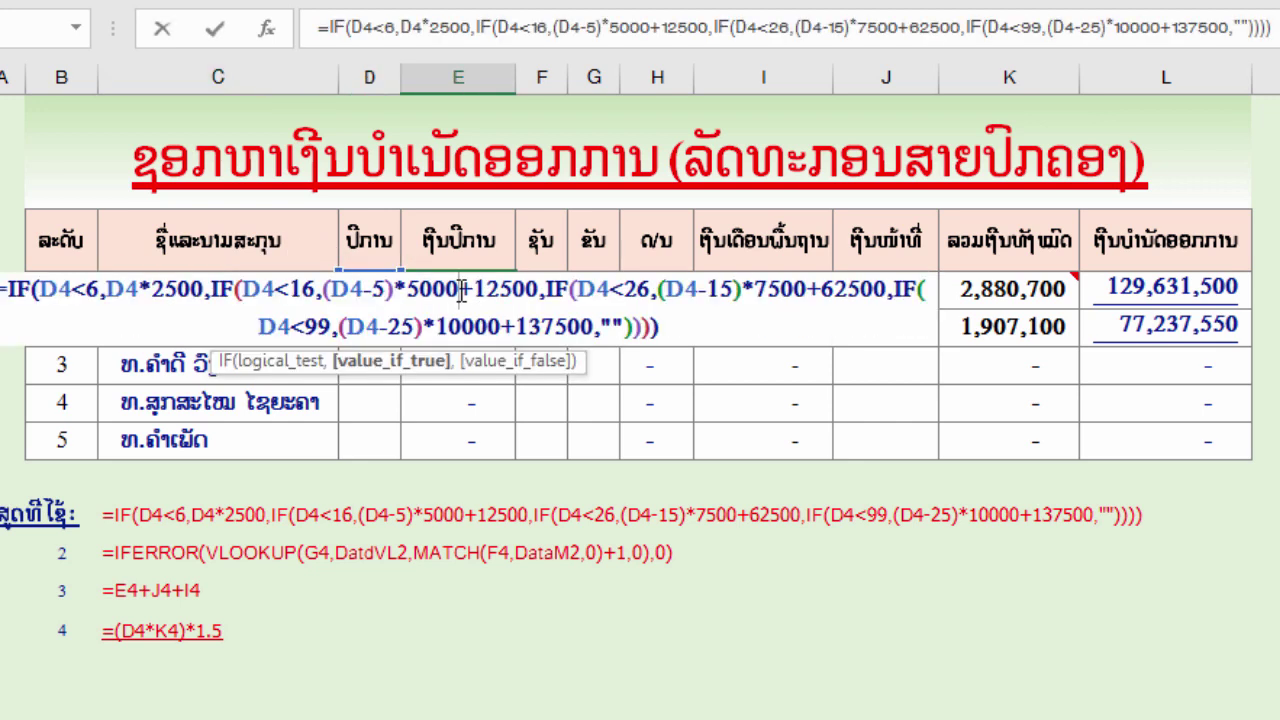
{"action": "key", "text": "Escape"}
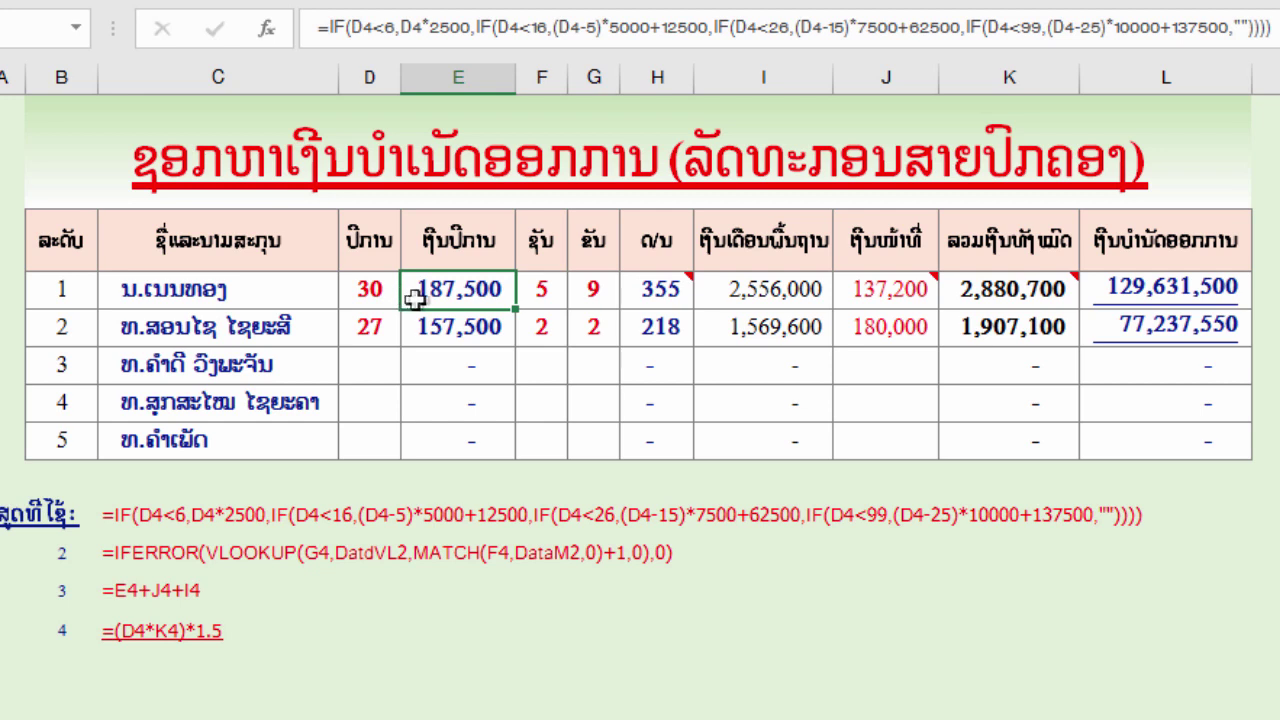
{"action": "double_click", "coordinate": [497, 295]}
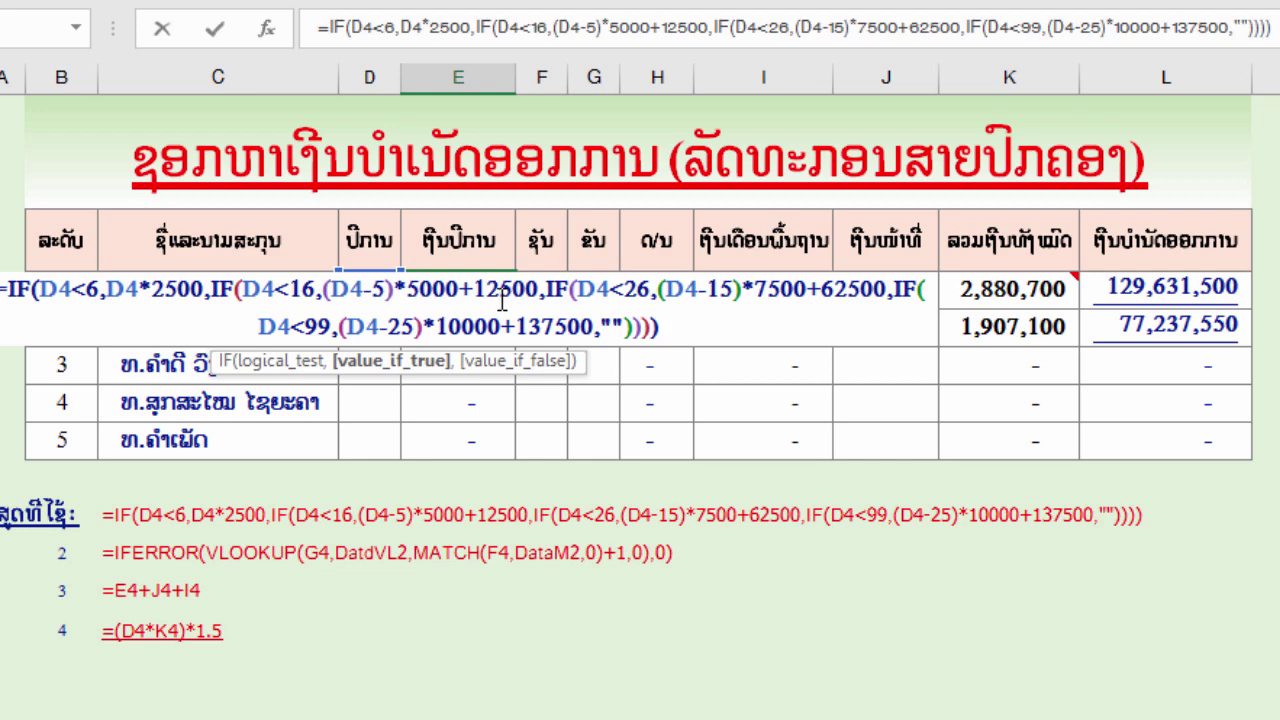
{"action": "key", "text": "Return"}
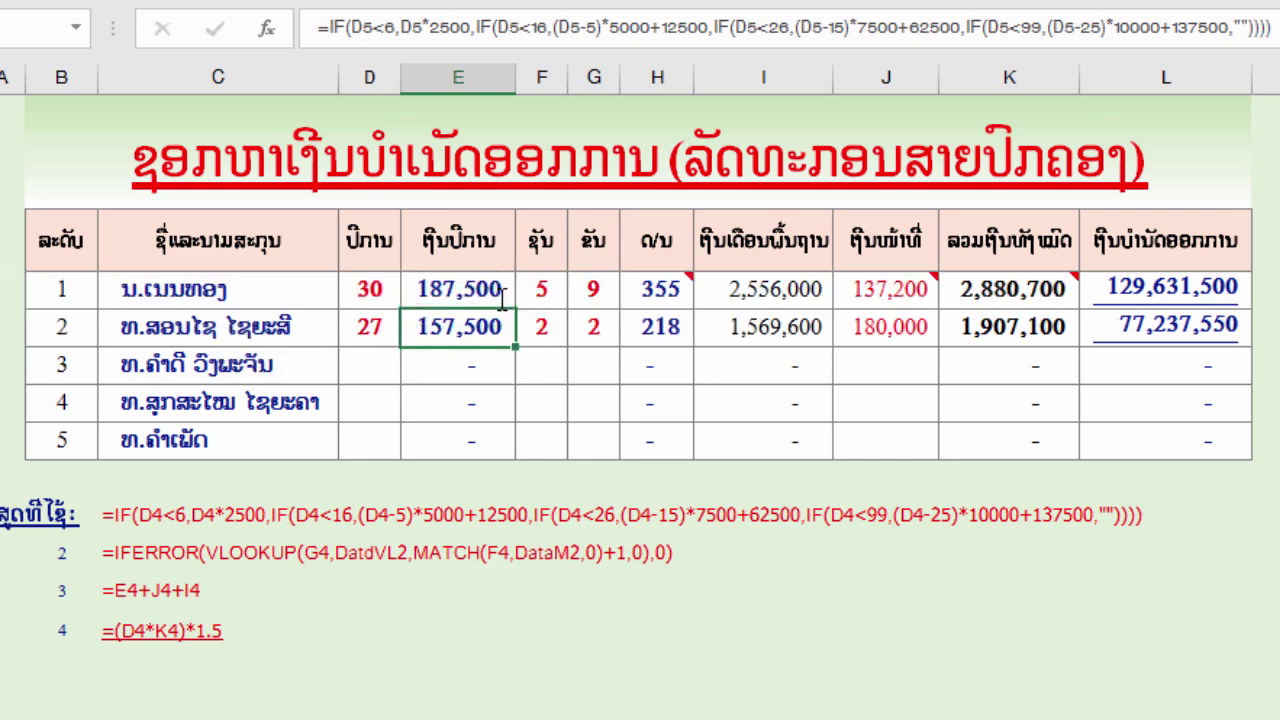
{"action": "double_click", "coordinate": [484, 291]}
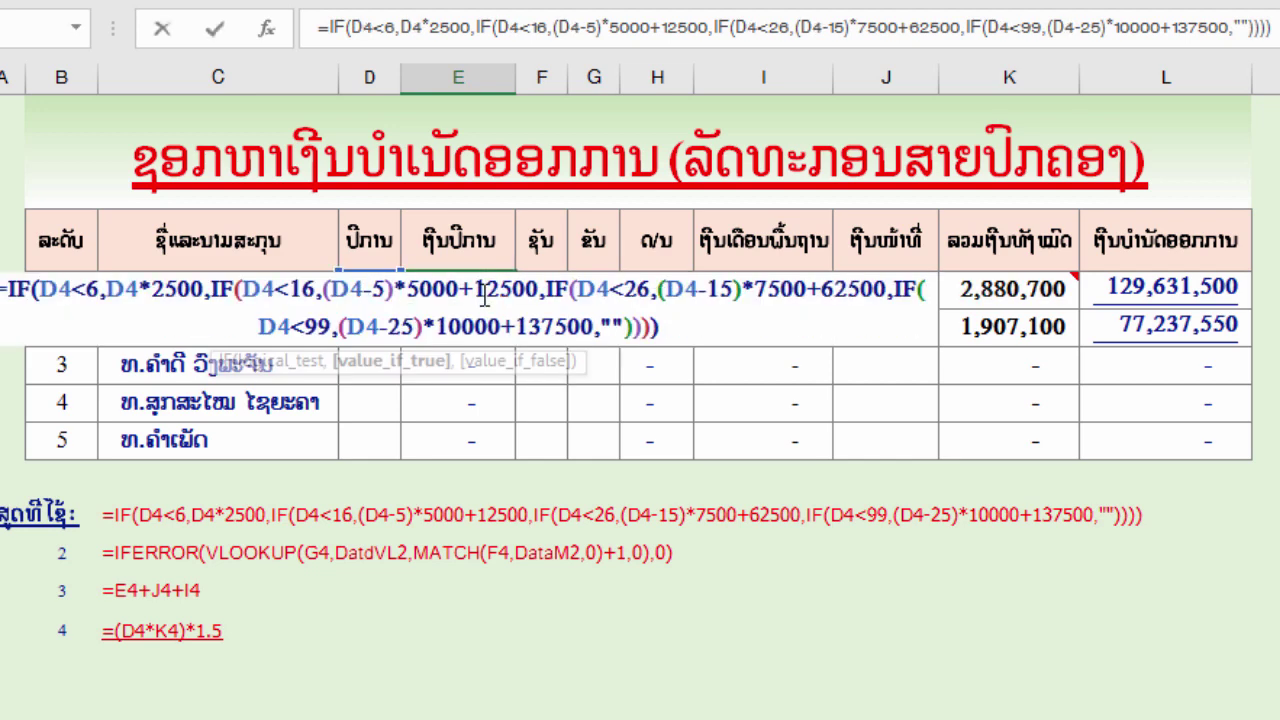
{"action": "key", "text": "Return"}
{"action": "left_click", "coordinate": [369, 289]}
{"action": "left_click", "coordinate": [445, 289]}
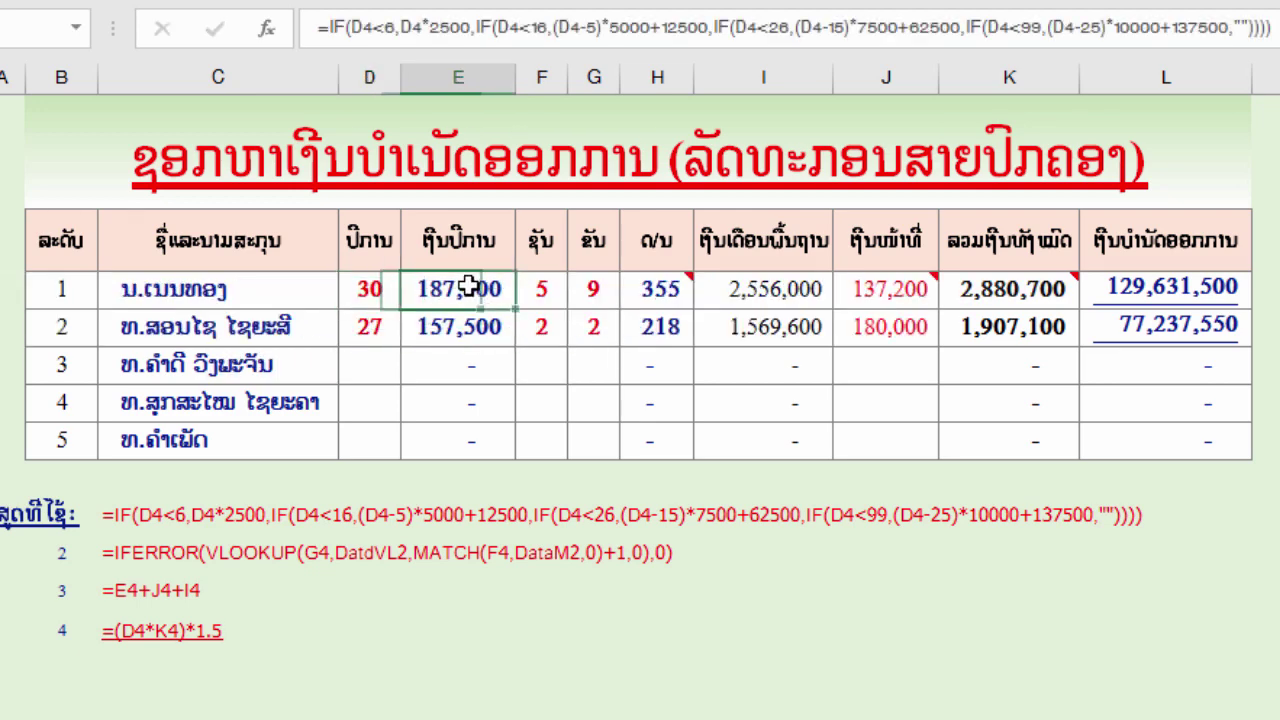
Examine the first employee's class and step in F4 and G4, and read the note on the salary index in H4
{"action": "left_click", "coordinate": [541, 289]}
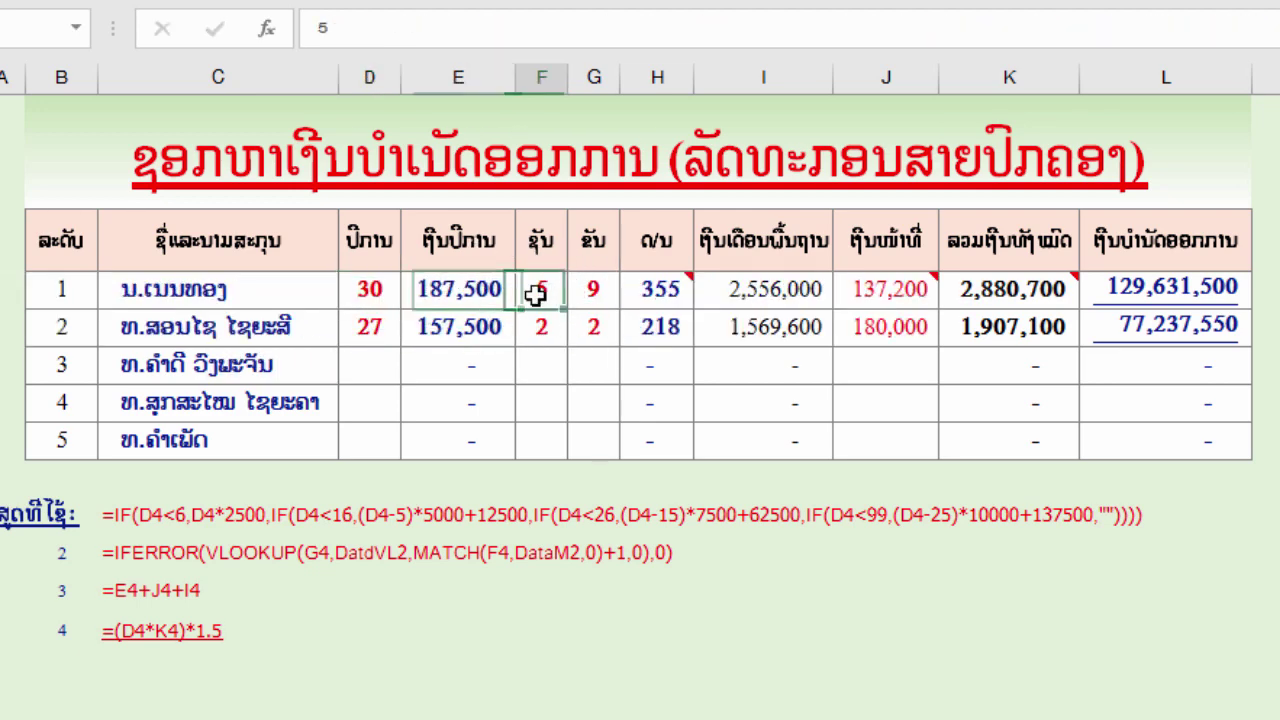
{"action": "left_click", "coordinate": [603, 289]}
{"action": "left_click", "coordinate": [538, 290]}
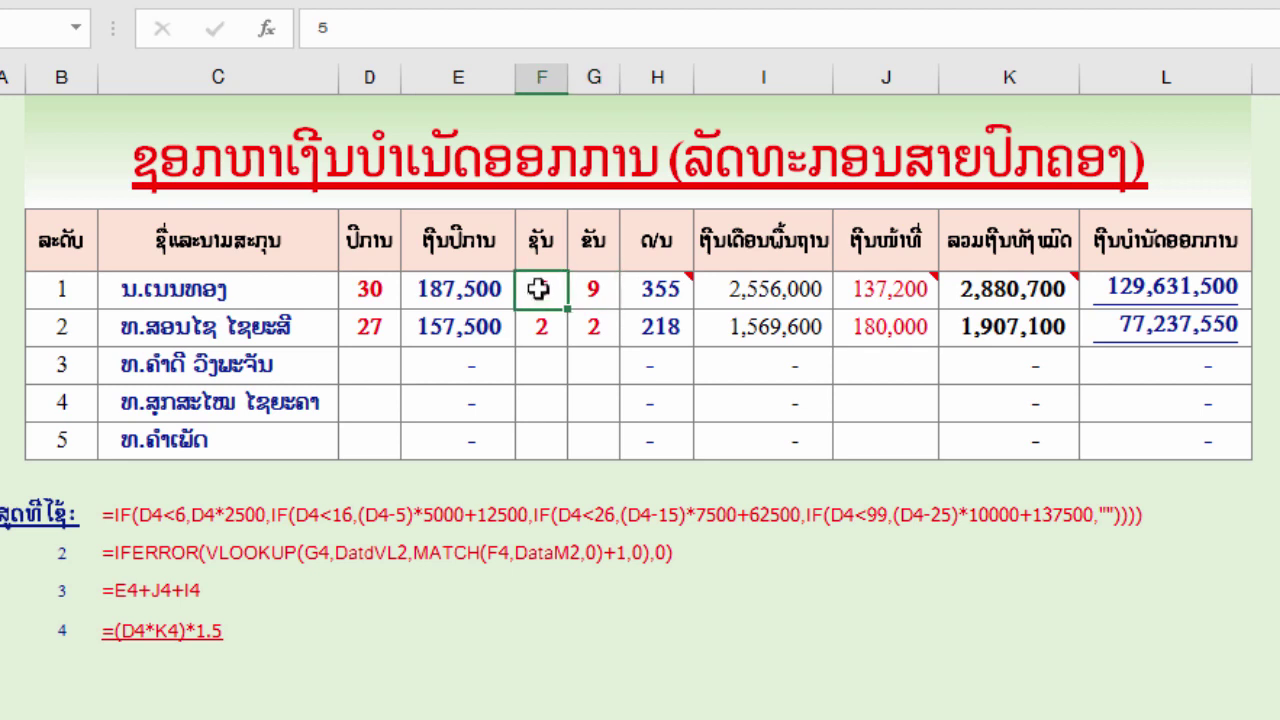
{"action": "left_click", "coordinate": [598, 290]}
{"action": "left_click", "coordinate": [663, 289]}
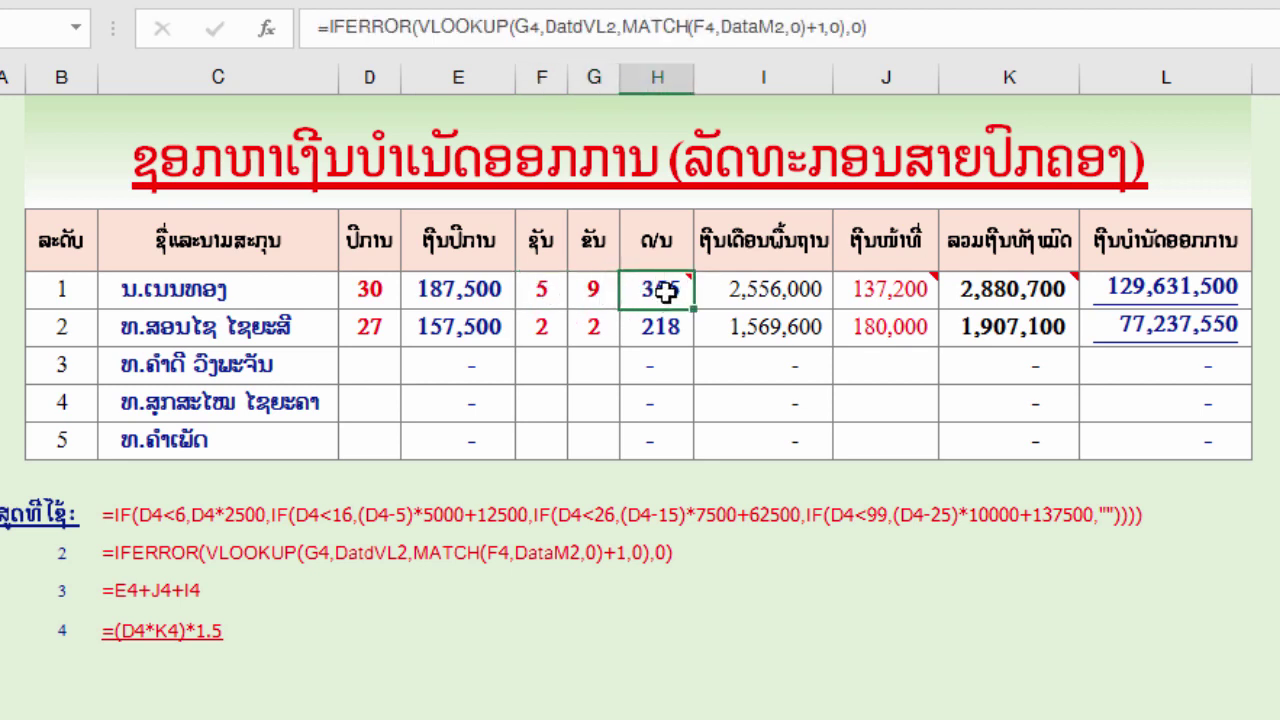
{"action": "mouse_move", "coordinate": [666, 291]}
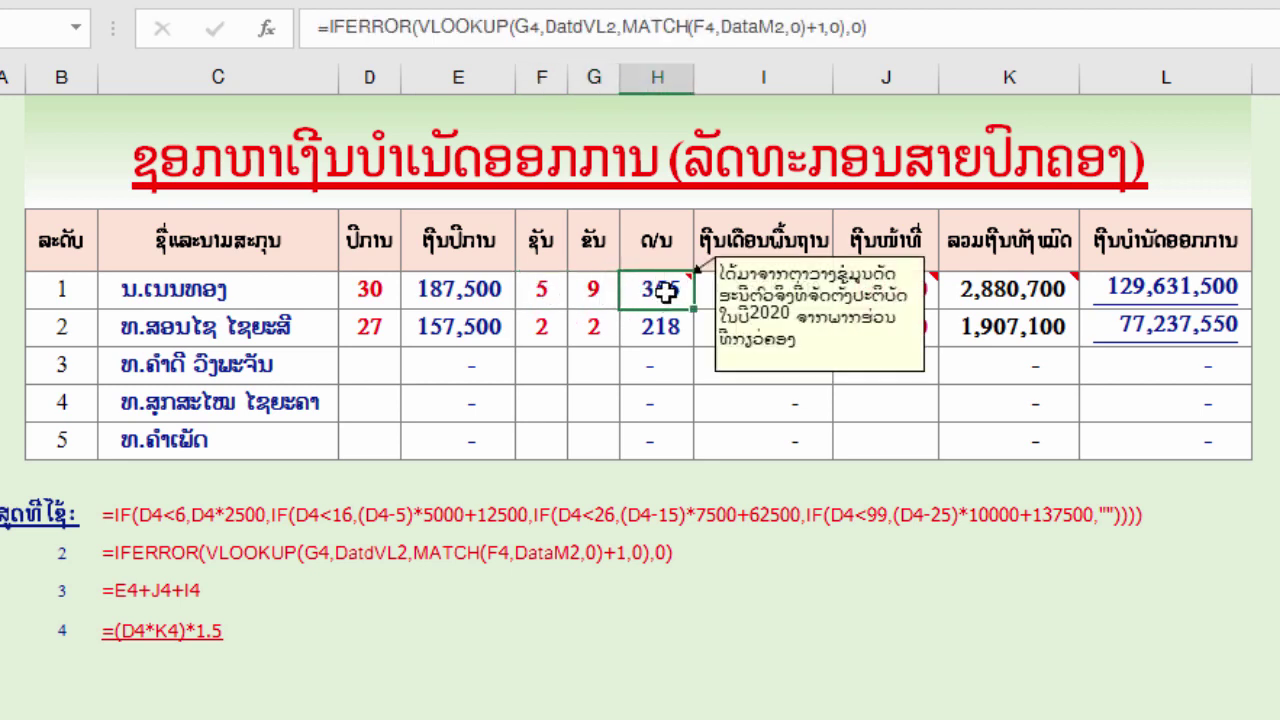
Inspect the salary index lookup formula in H4 and the F4 and G4 cells it refers to
{"action": "left_click", "coordinate": [545, 290]}
{"action": "left_click", "coordinate": [596, 290]}
{"action": "left_click", "coordinate": [665, 289]}
{"action": "mouse_move", "coordinate": [668, 290]}
{"action": "double_click", "coordinate": [663, 289]}
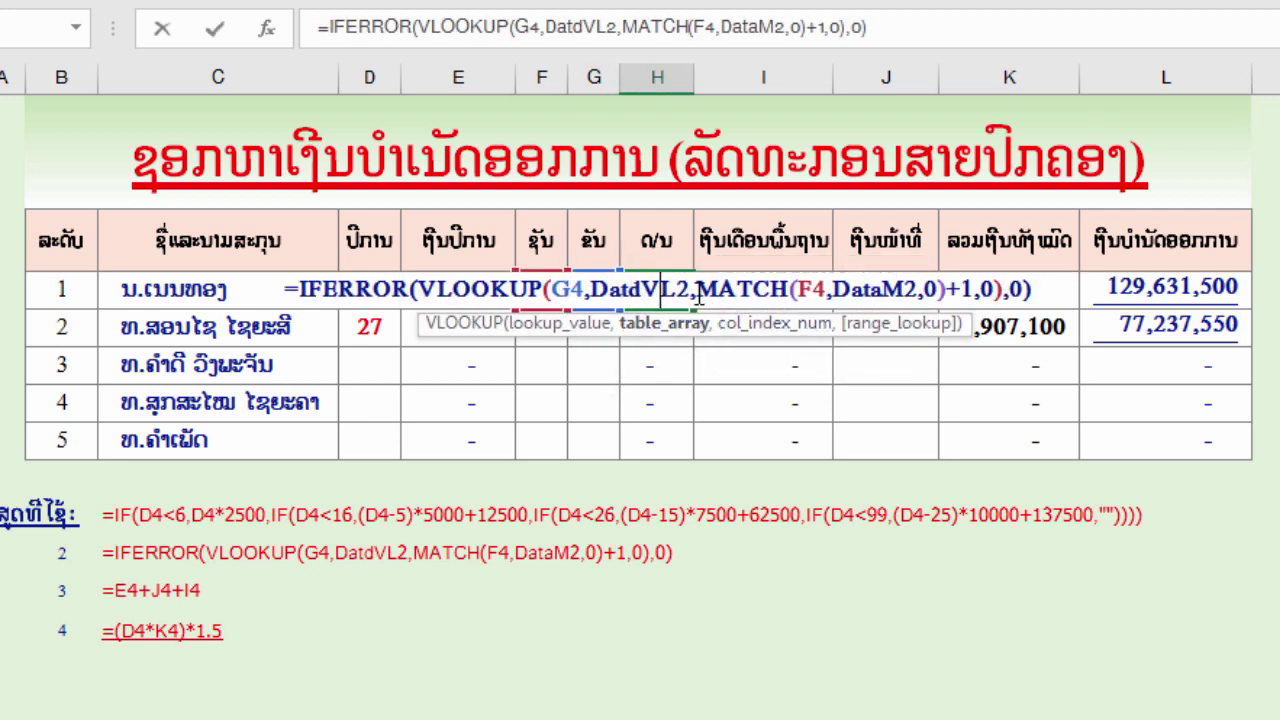
{"action": "key", "text": "Return"}
{"action": "left_click", "coordinate": [530, 289]}
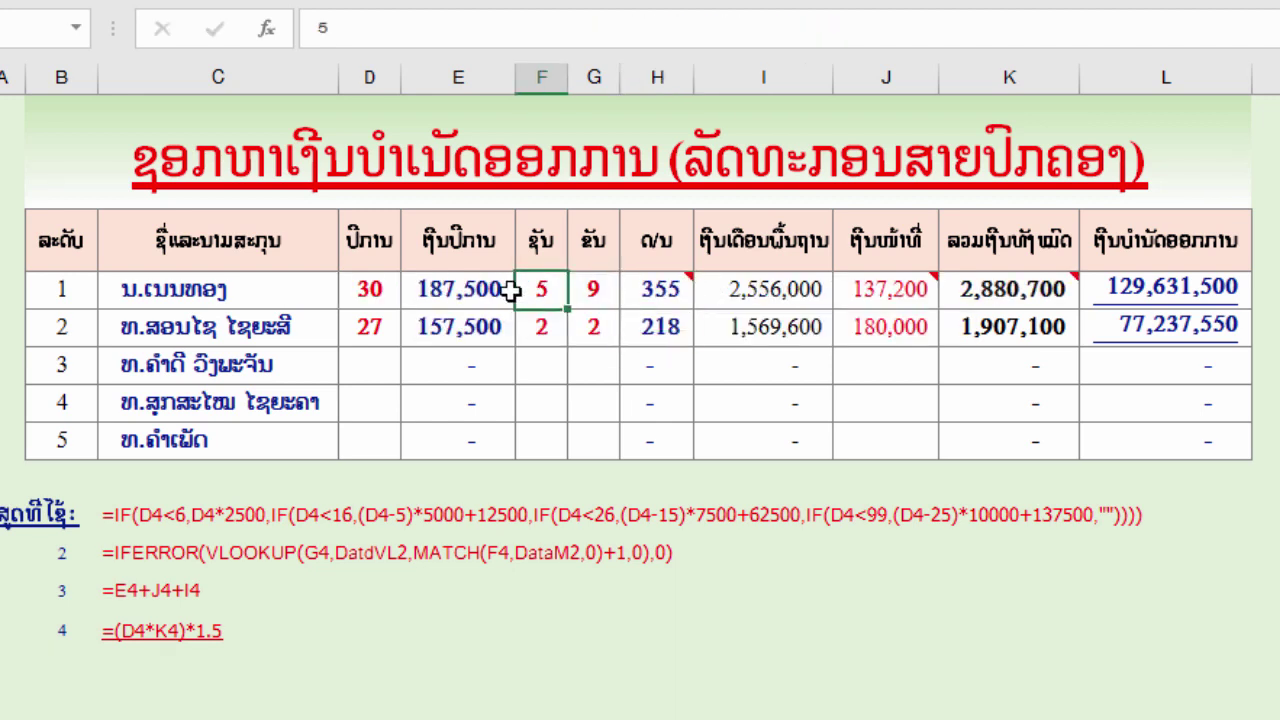
Change the first employee's class in F4 to 4 and step in G4 to 2
{"action": "key", "text": "Tab"}
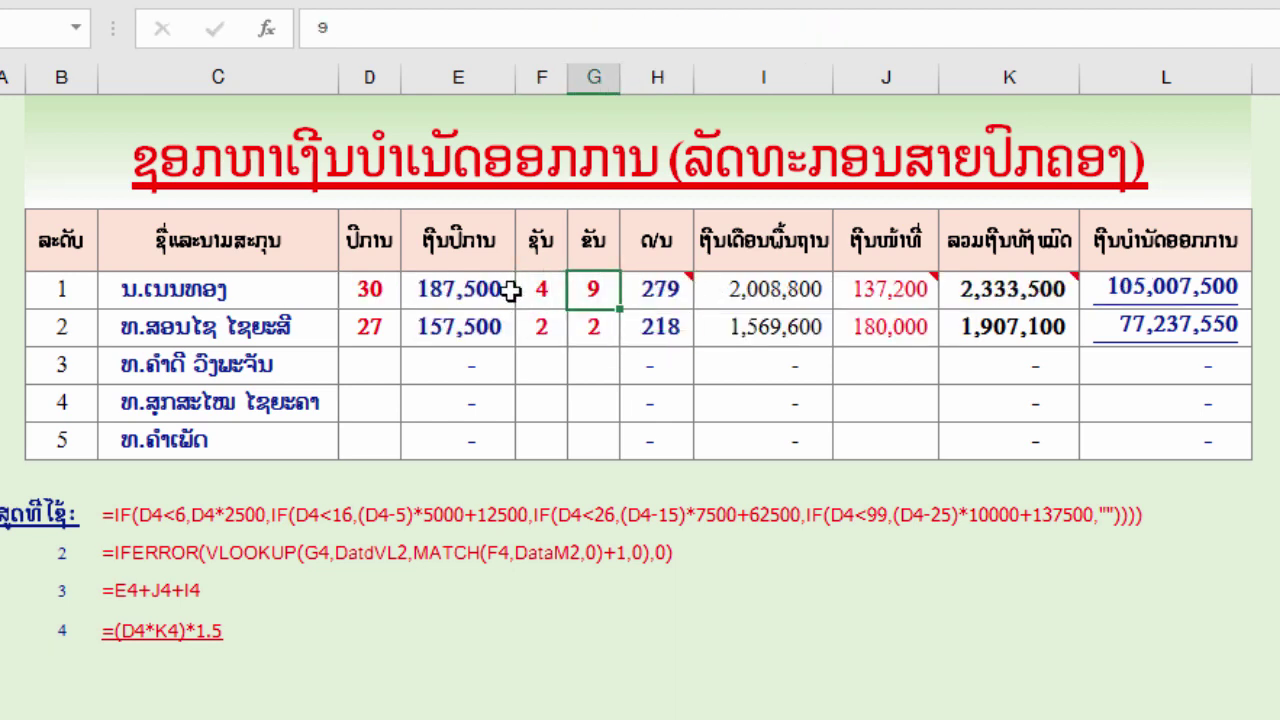
{"action": "type", "text": "2"}
{"action": "key", "text": "Return"}
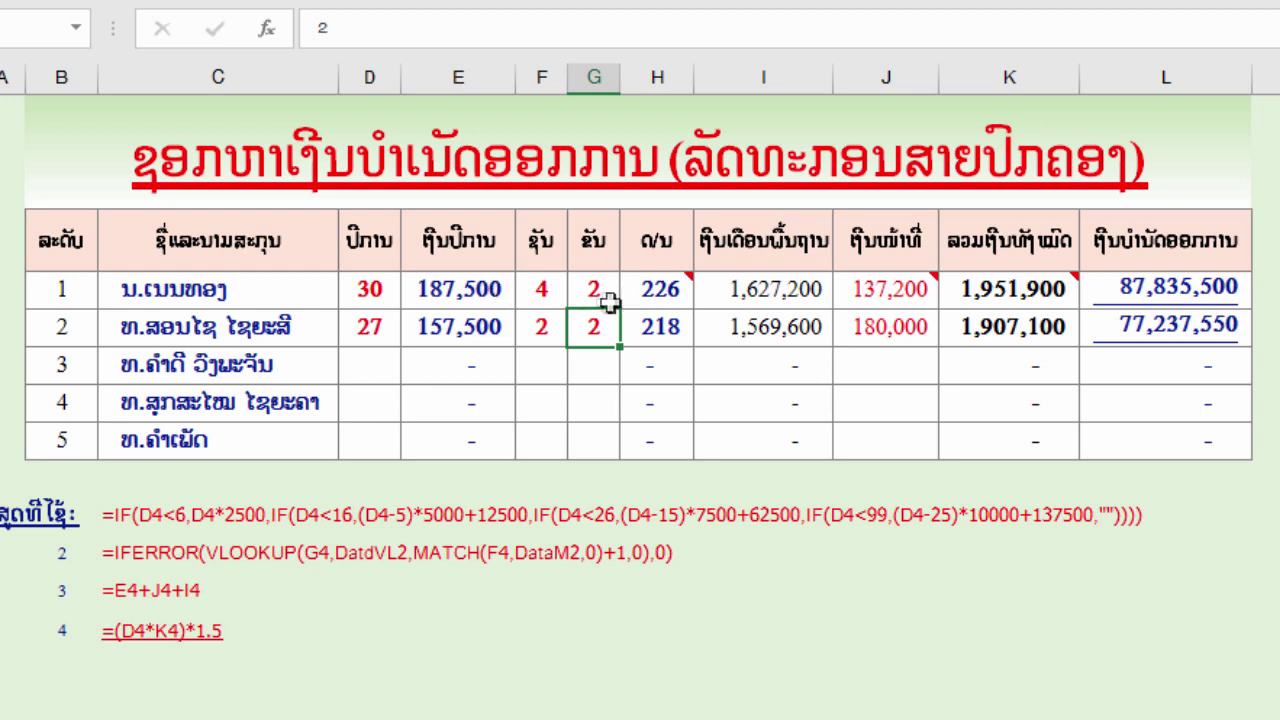
{"action": "left_click", "coordinate": [1020, 166]}
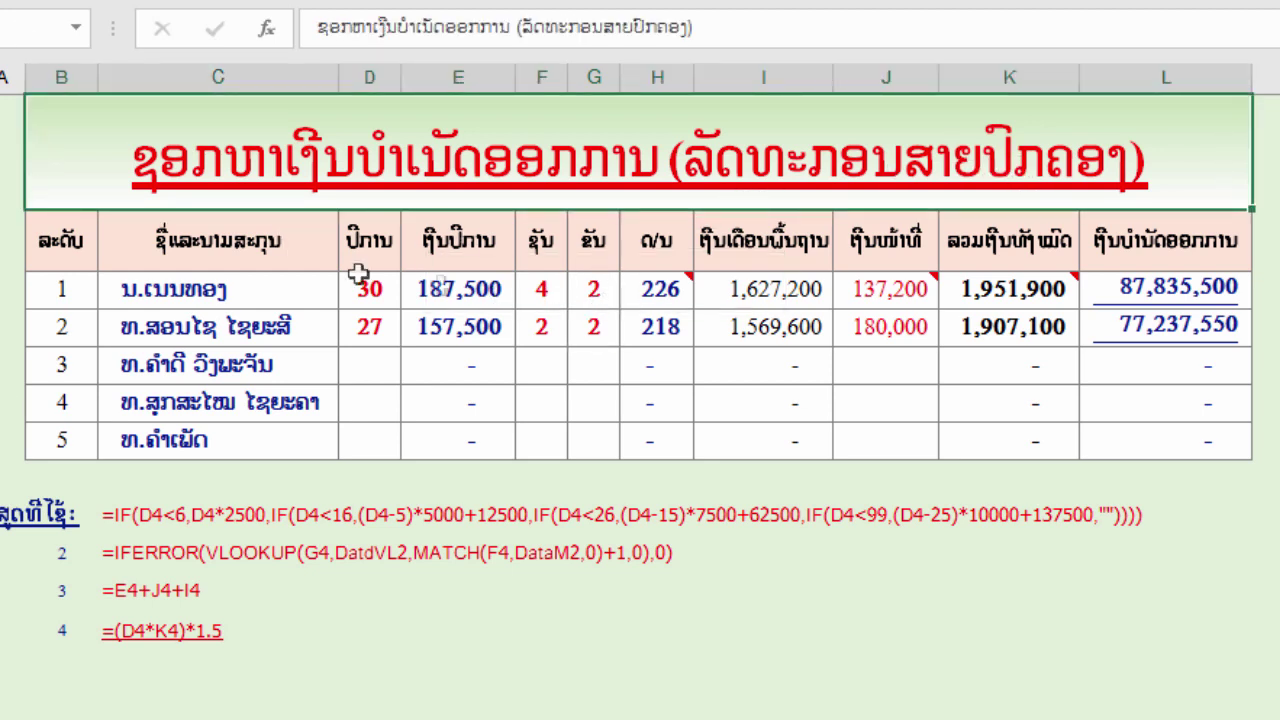
Examine how the class in F4 and step in G4 drive the first employee's salary index and pay figures
{"action": "left_click", "coordinate": [588, 288]}
{"action": "left_click", "coordinate": [545, 289]}
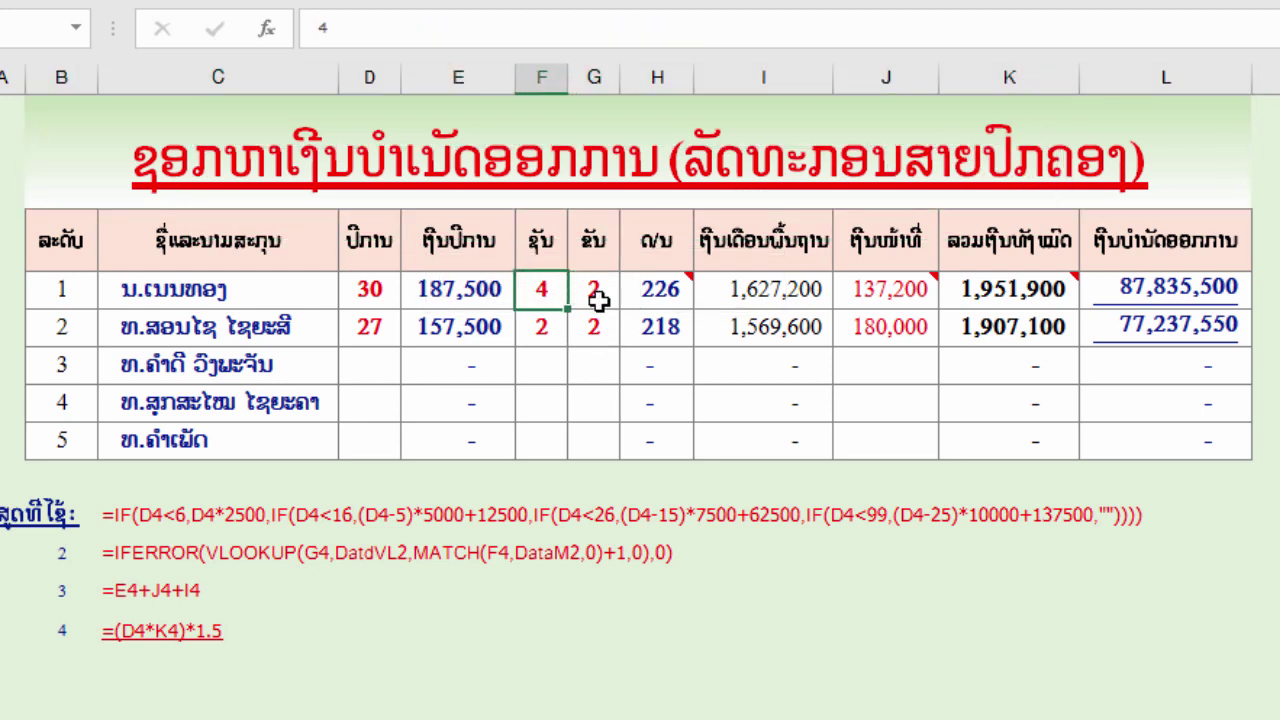
{"action": "left_click", "coordinate": [596, 298]}
{"action": "left_click", "coordinate": [531, 287]}
{"action": "left_click", "coordinate": [594, 287]}
{"action": "left_click", "coordinate": [551, 290]}
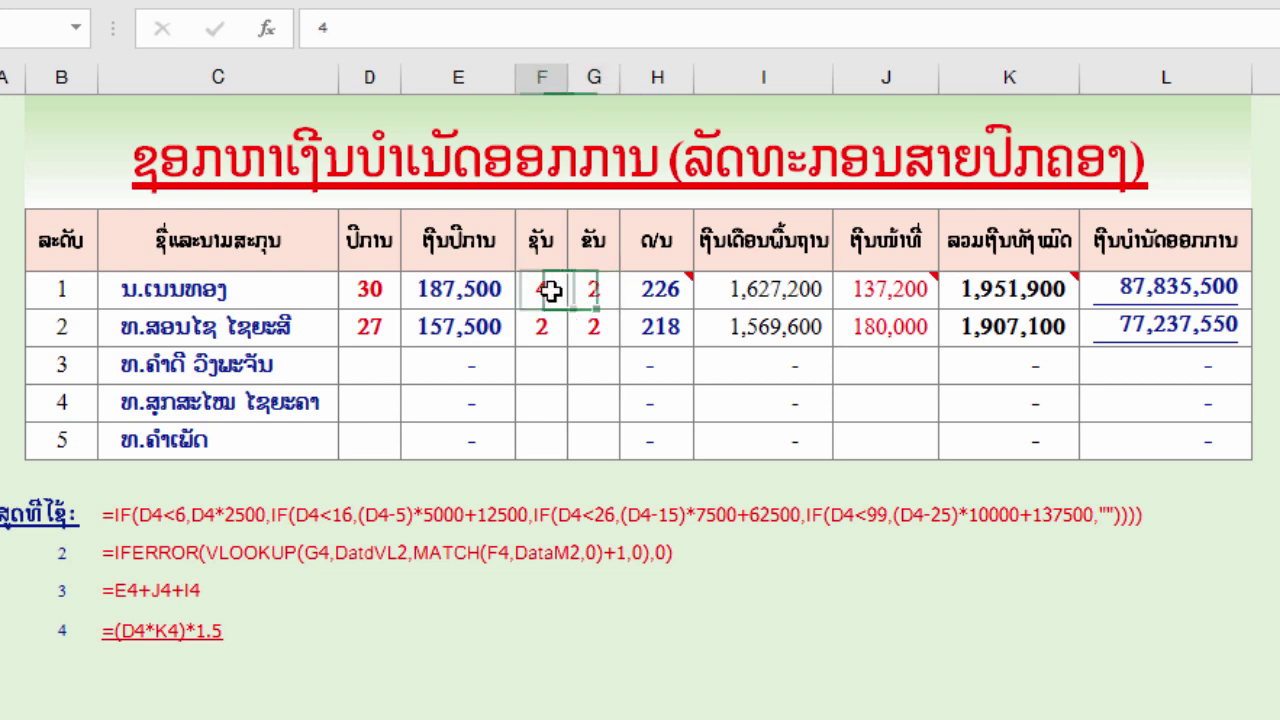
{"action": "left_click", "coordinate": [588, 290]}
{"action": "left_click", "coordinate": [566, 145]}
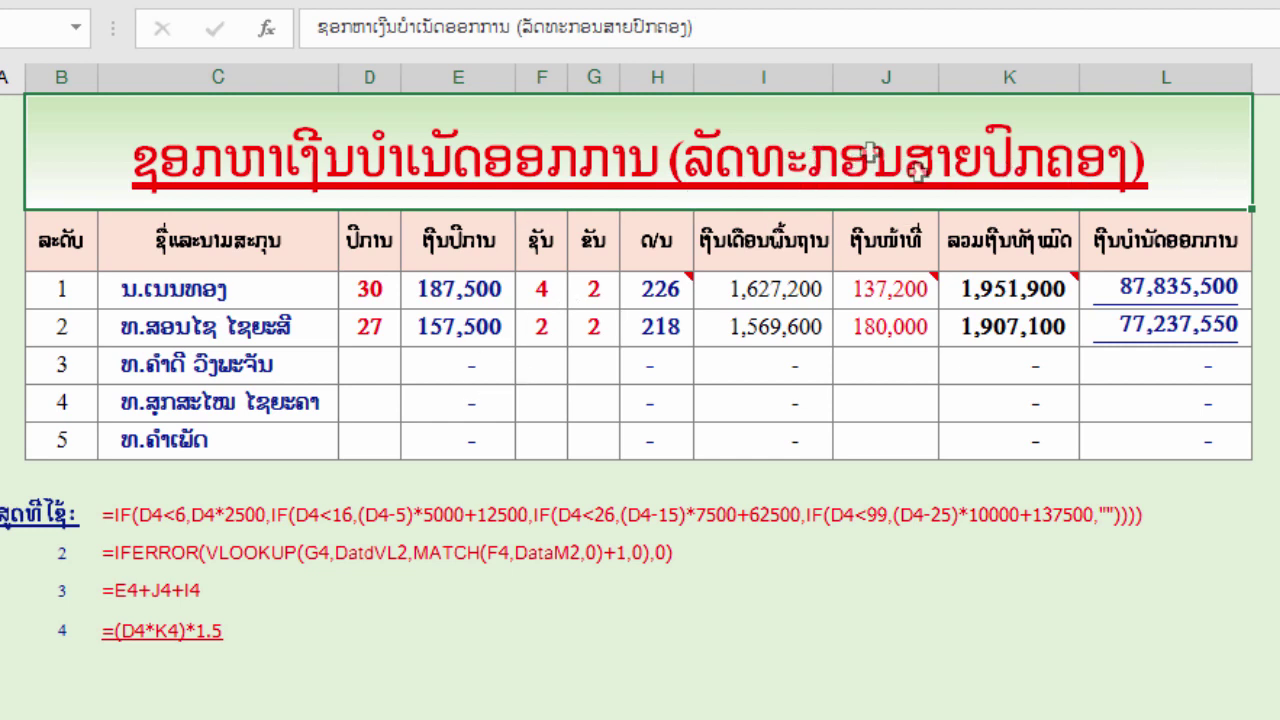
Restore the first employee's class in F4 to 5 and step in G4 to 9
{"action": "left_click", "coordinate": [590, 290]}
{"action": "left_click", "coordinate": [557, 291]}
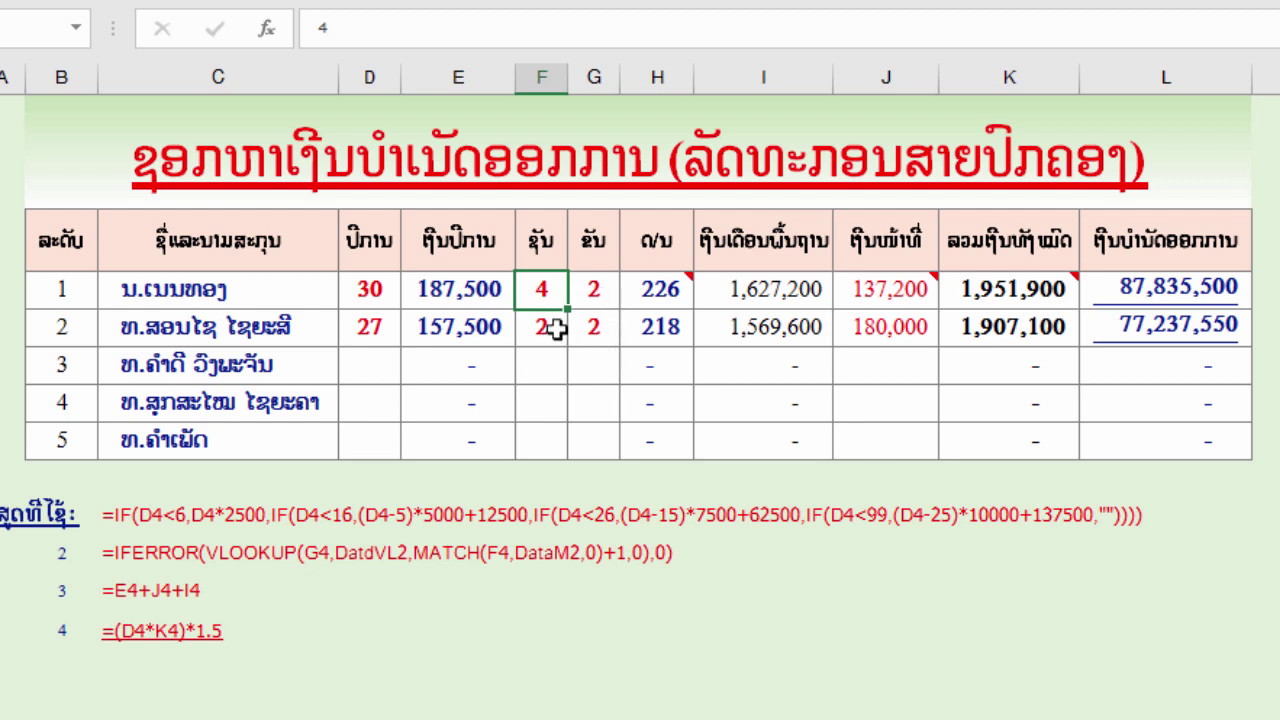
{"action": "left_click_drag", "start_coordinate": [551, 290], "coordinate": [598, 293]}
{"action": "left_click", "coordinate": [560, 291]}
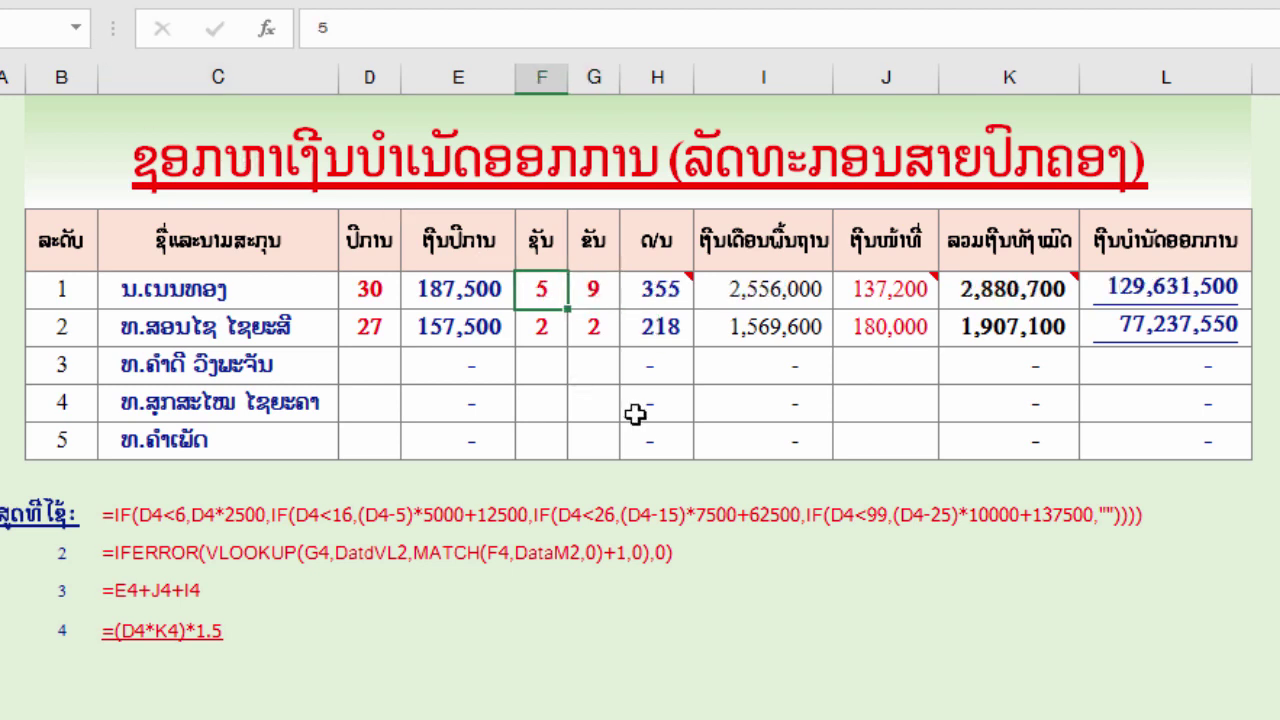
Inspect the VLOOKUP and MATCH arguments of the salary index formula in H4 and read the cell's note
{"action": "left_click", "coordinate": [634, 412]}
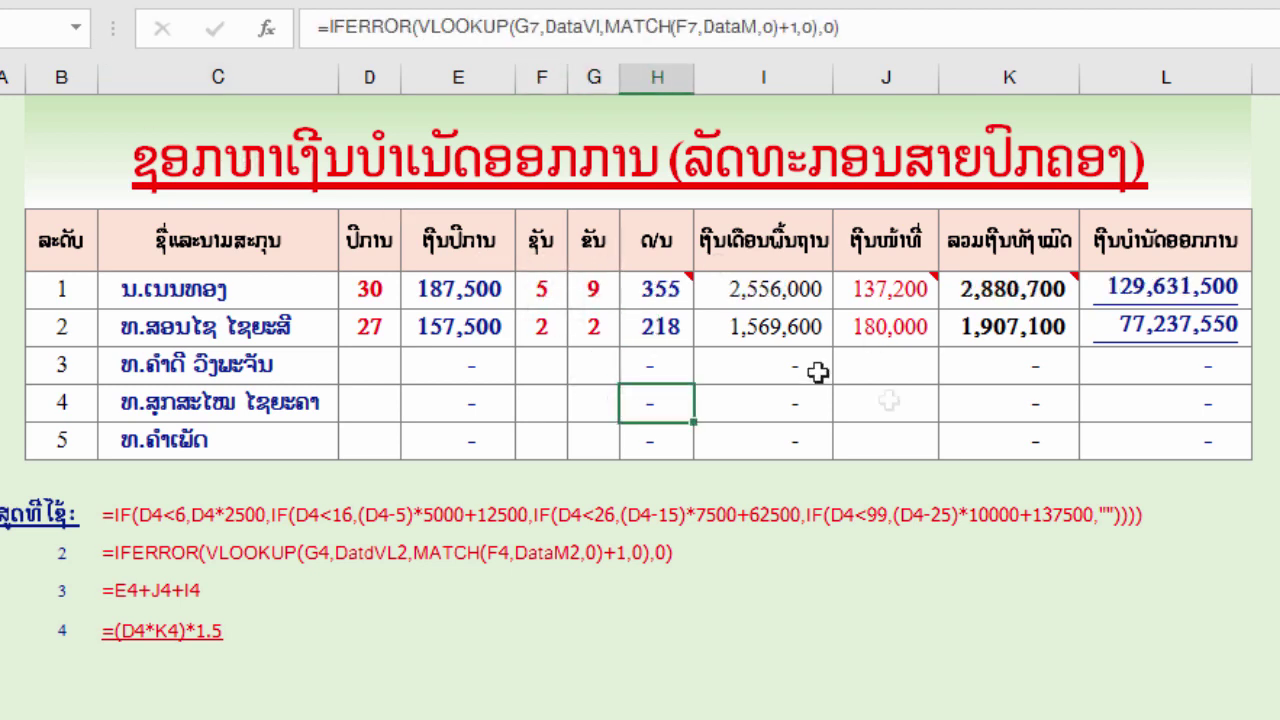
{"action": "left_click", "coordinate": [594, 289]}
{"action": "double_click", "coordinate": [650, 289]}
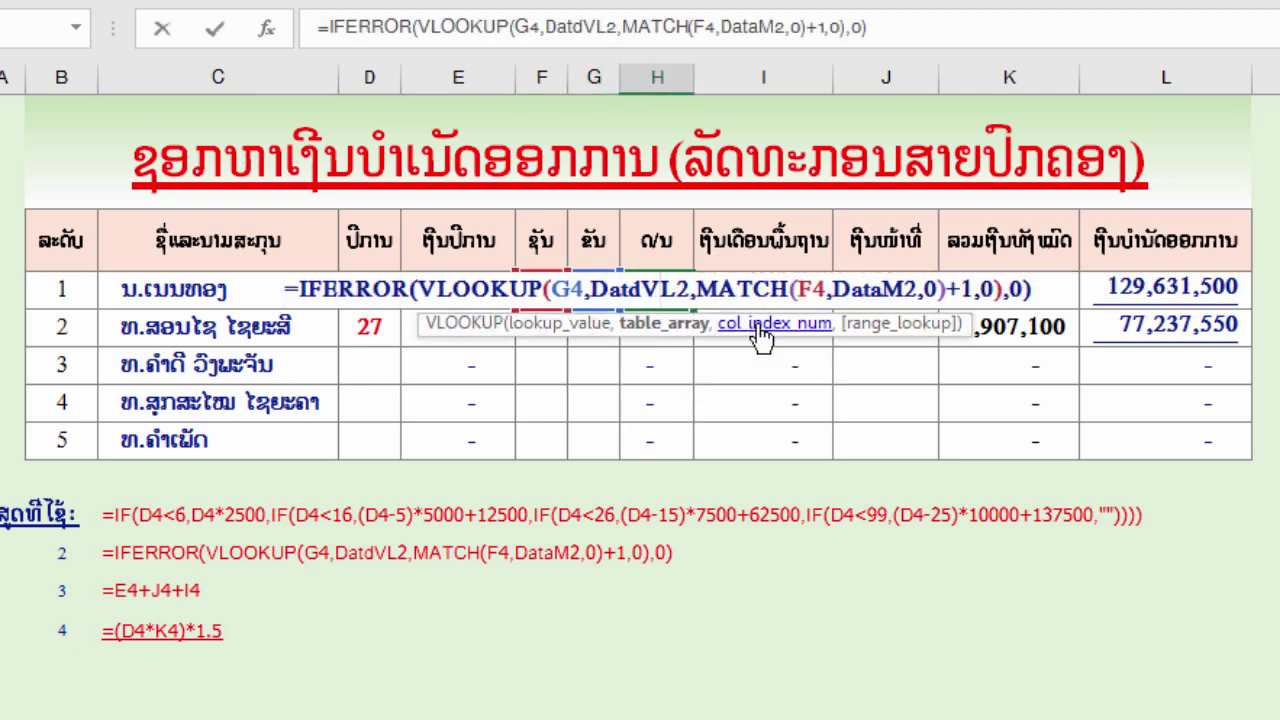
{"action": "key", "text": "Return"}
{"action": "left_click", "coordinate": [665, 284]}
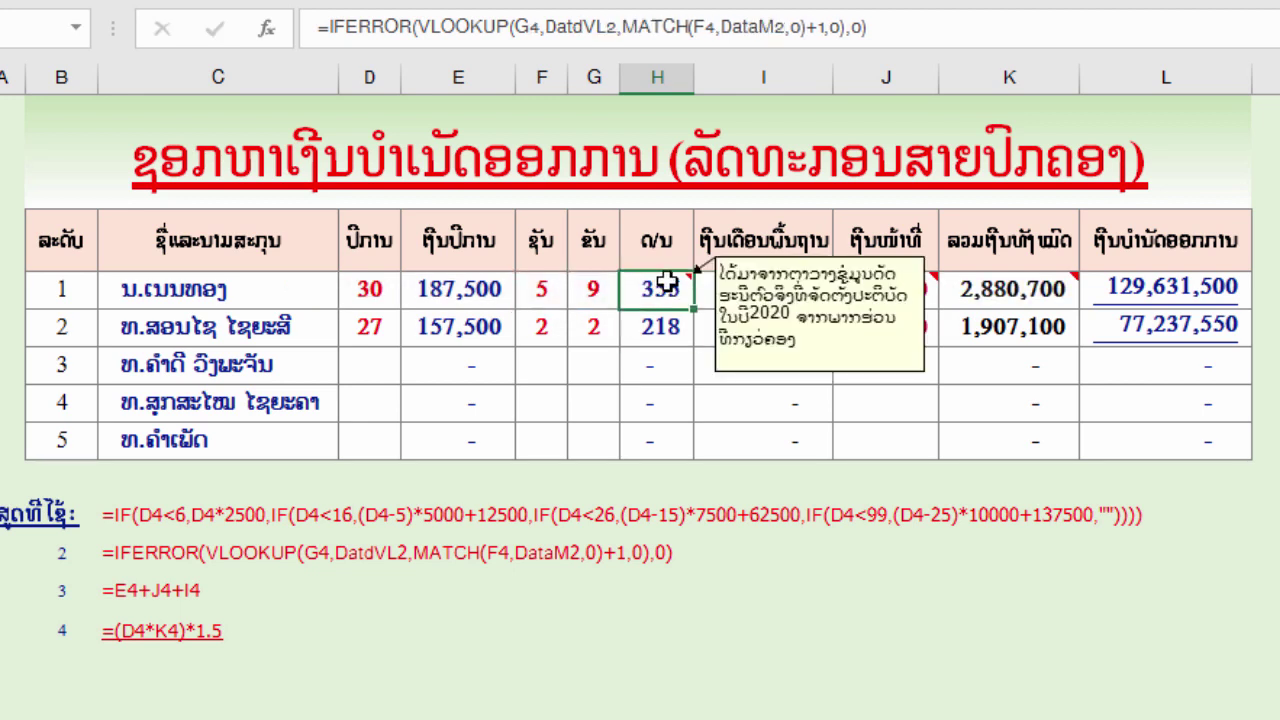
{"action": "double_click", "coordinate": [667, 288]}
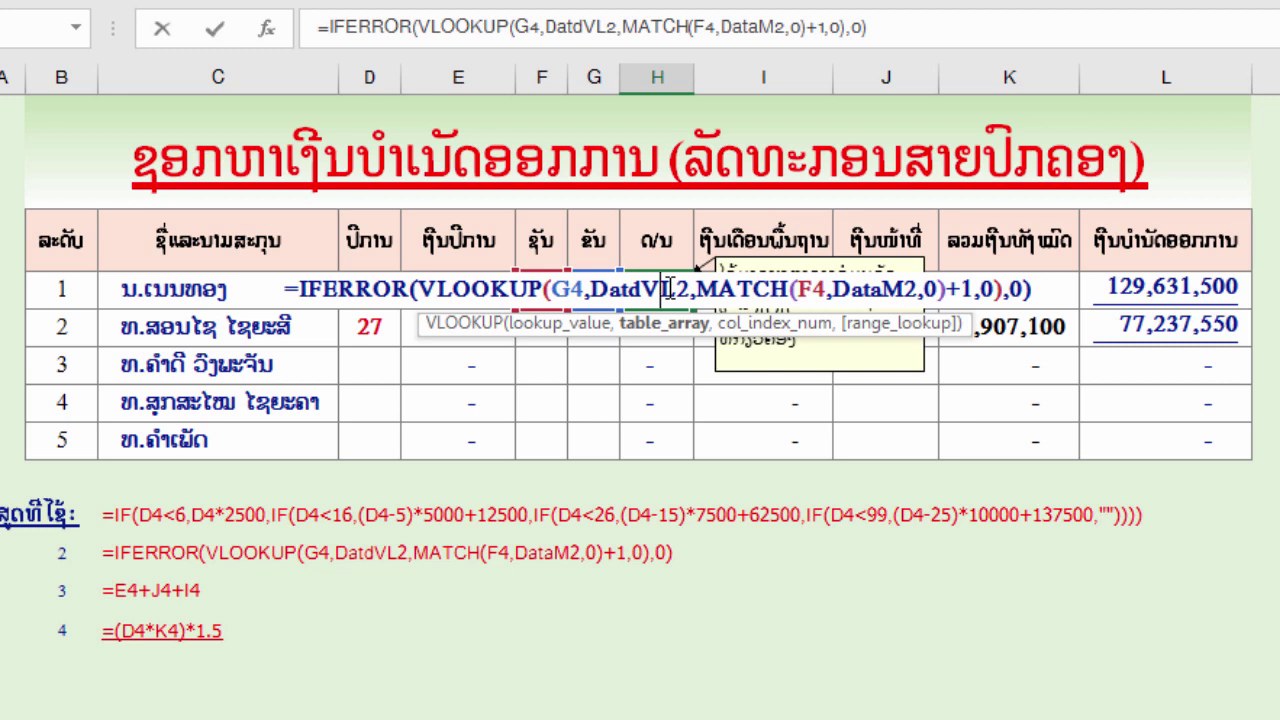
{"action": "key", "text": "Escape"}
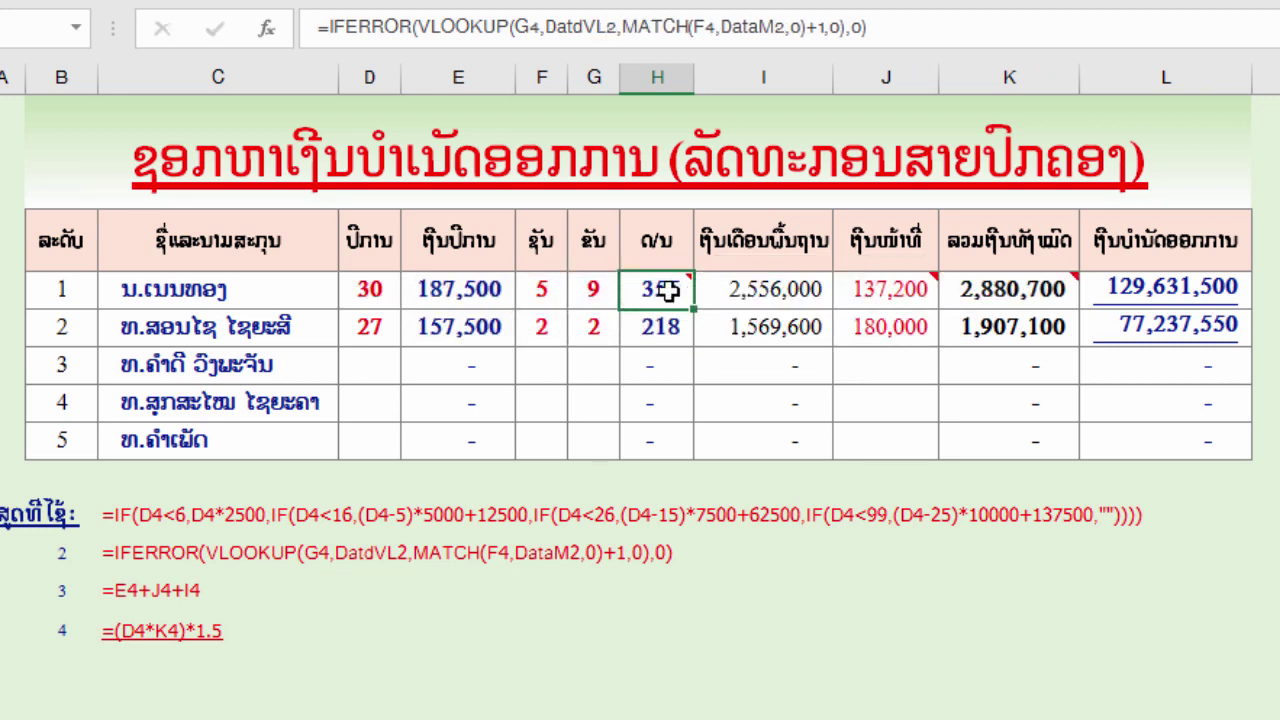
Compare the salary index formula in H4 with the basic salary cell I4 that depends on it
{"action": "left_click", "coordinate": [768, 286]}
{"action": "left_click", "coordinate": [646, 292]}
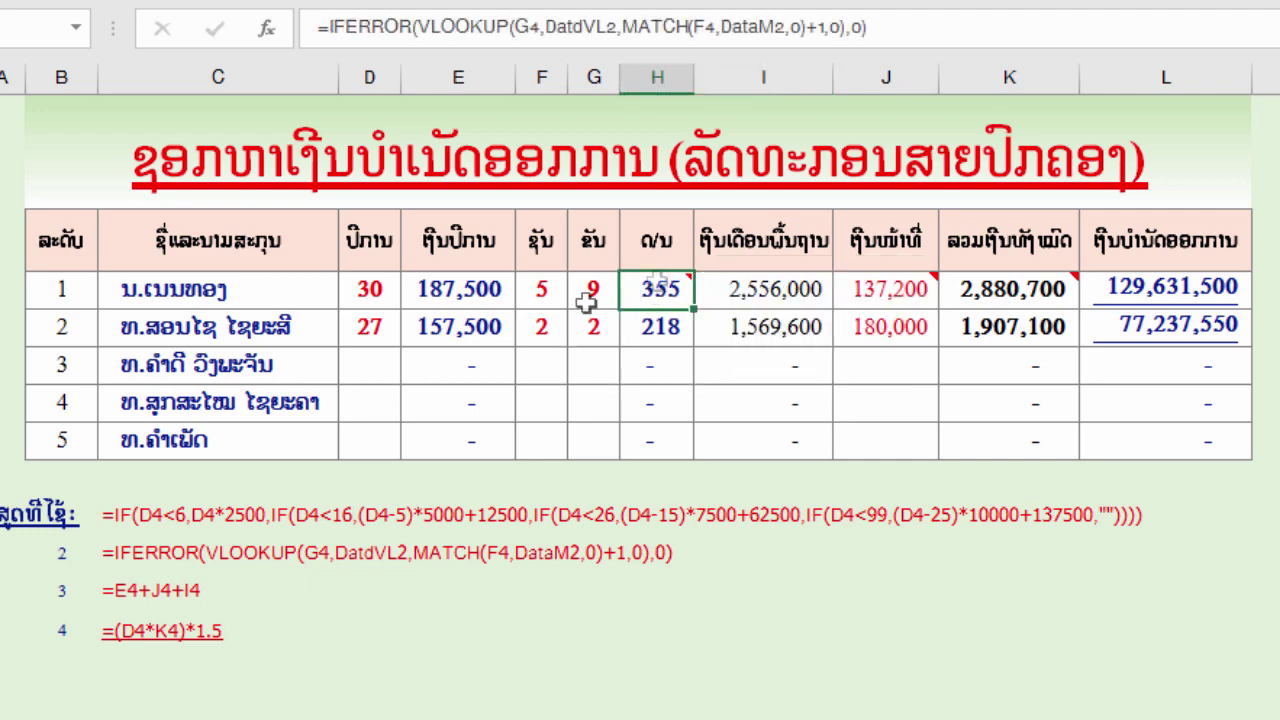
{"action": "left_click", "coordinate": [766, 290]}
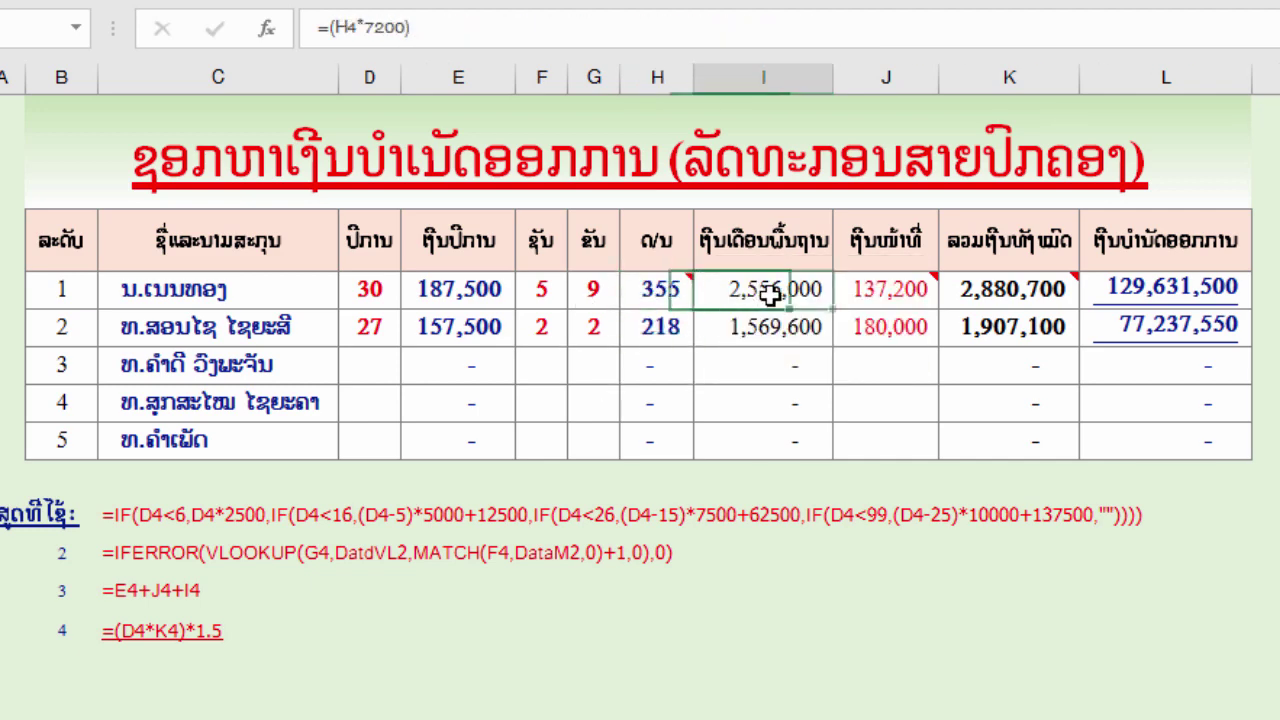
{"action": "left_click", "coordinate": [650, 290]}
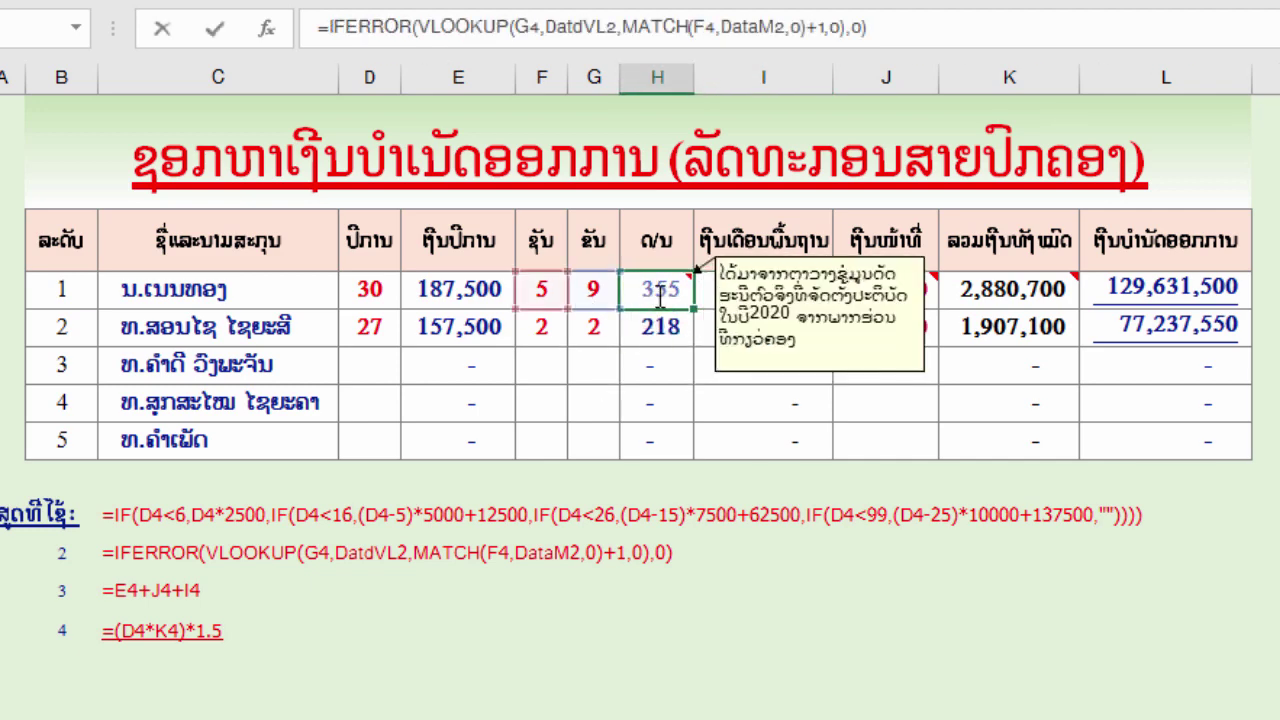
{"action": "double_click", "coordinate": [660, 292]}
{"action": "key", "text": "Return"}
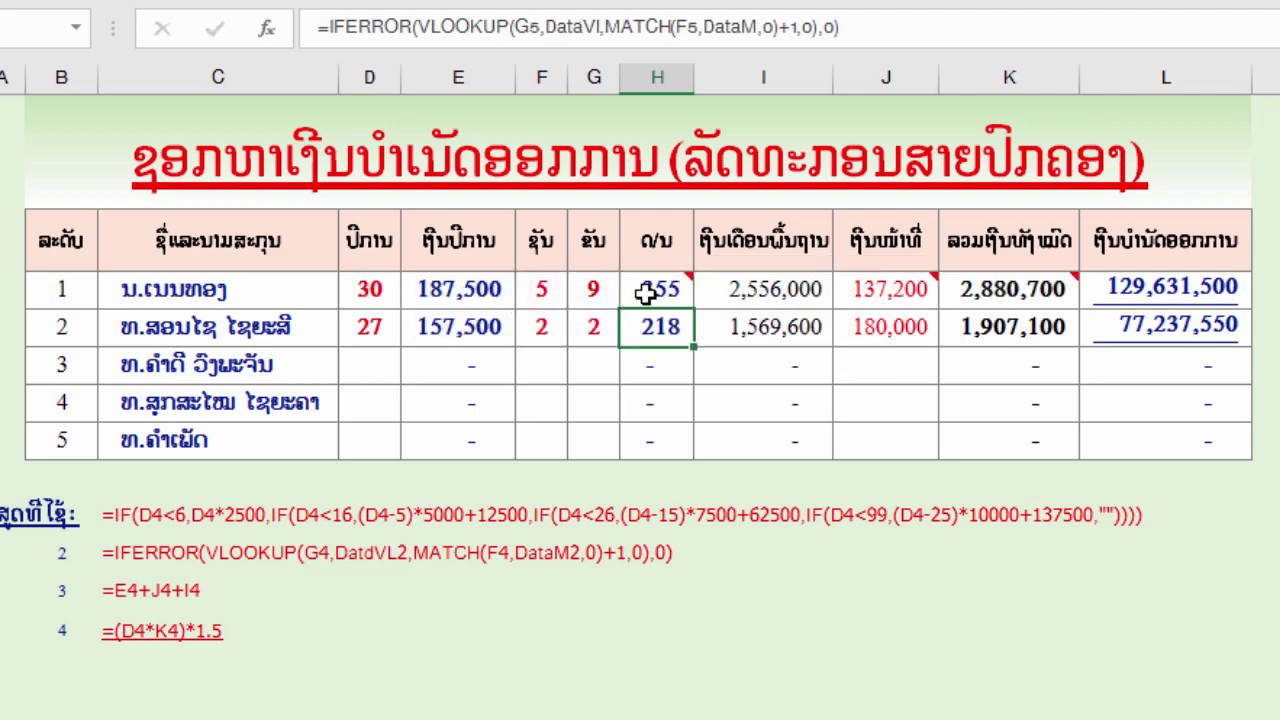
{"action": "double_click", "coordinate": [645, 291]}
{"action": "key", "text": "Escape"}
Inspect the basic salary formula in I4 that multiplies the index by a fixed rate
{"action": "left_click", "coordinate": [772, 295]}
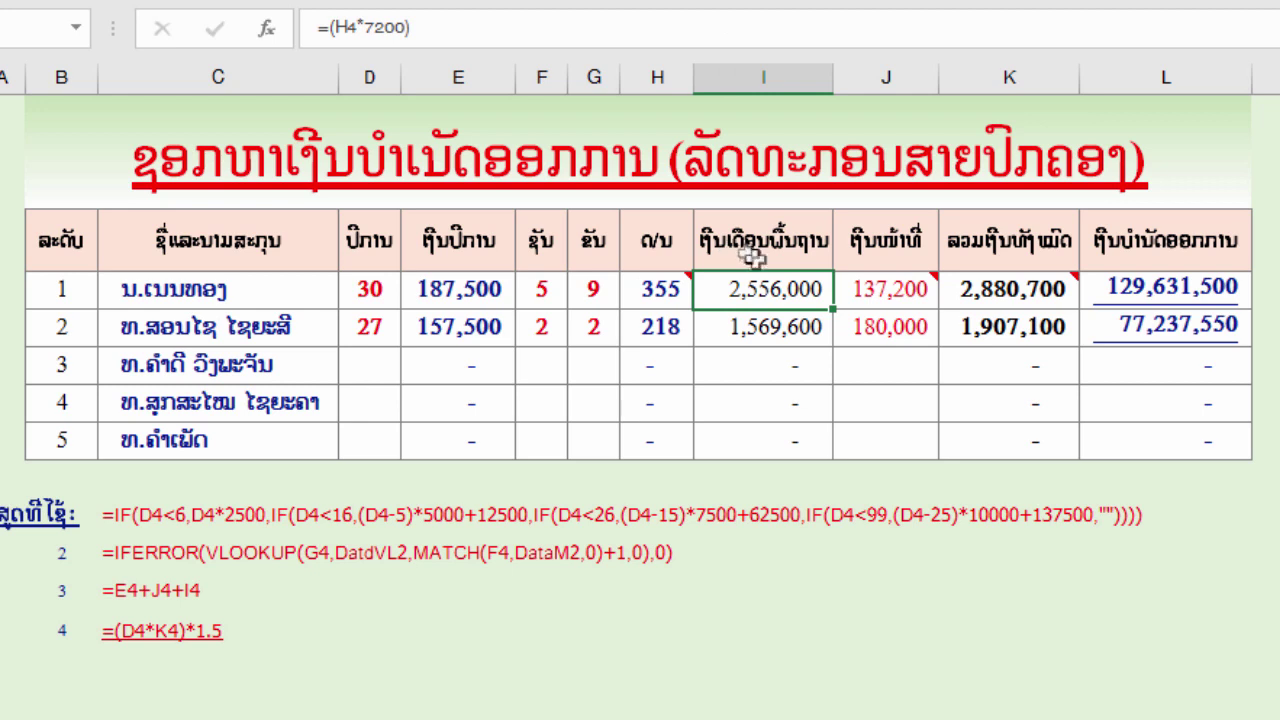
{"action": "double_click", "coordinate": [765, 289]}
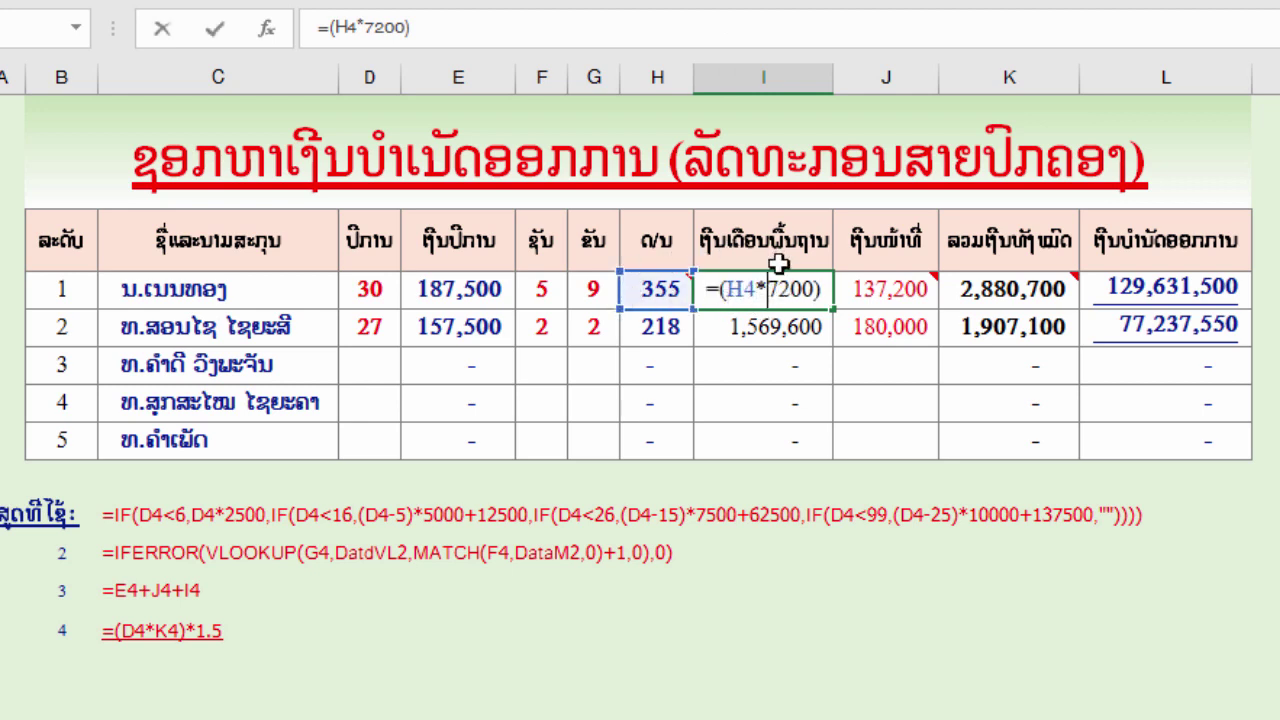
{"action": "key", "text": "Return"}
{"action": "left_click", "coordinate": [752, 286]}
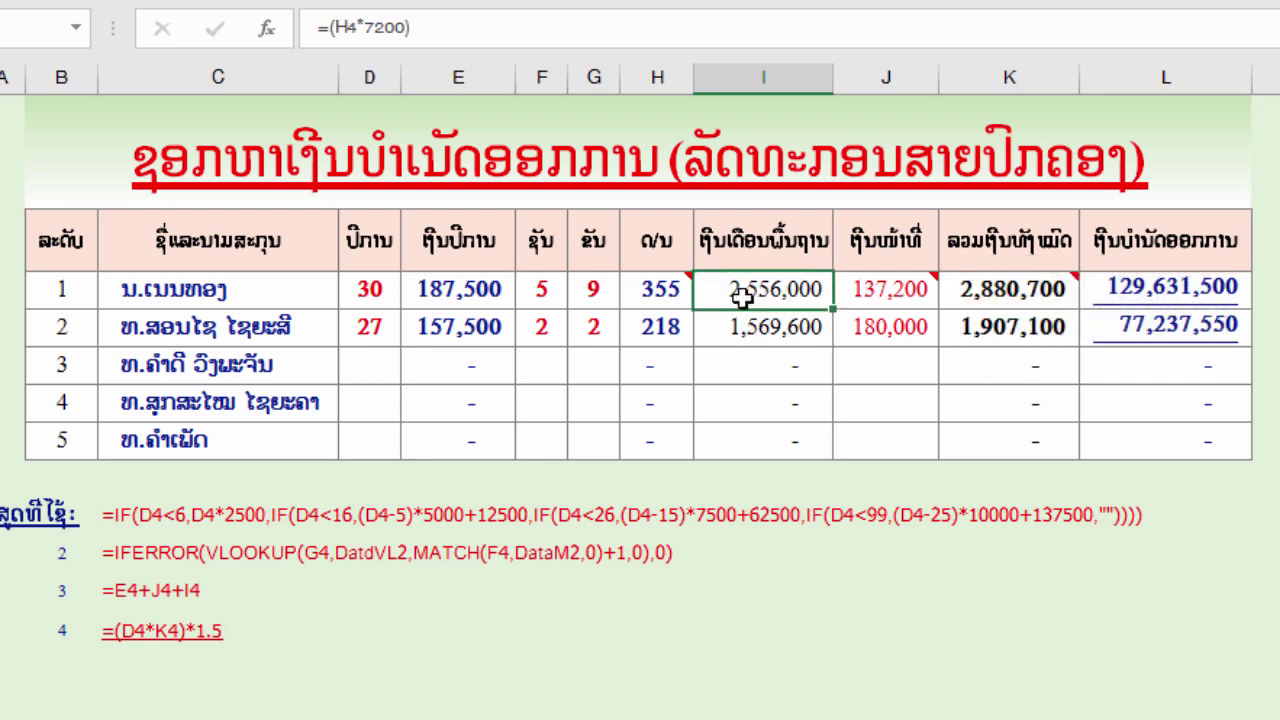
Examine the manually entered position allowance in J4 for the first employee
{"action": "double_click", "coordinate": [890, 288]}
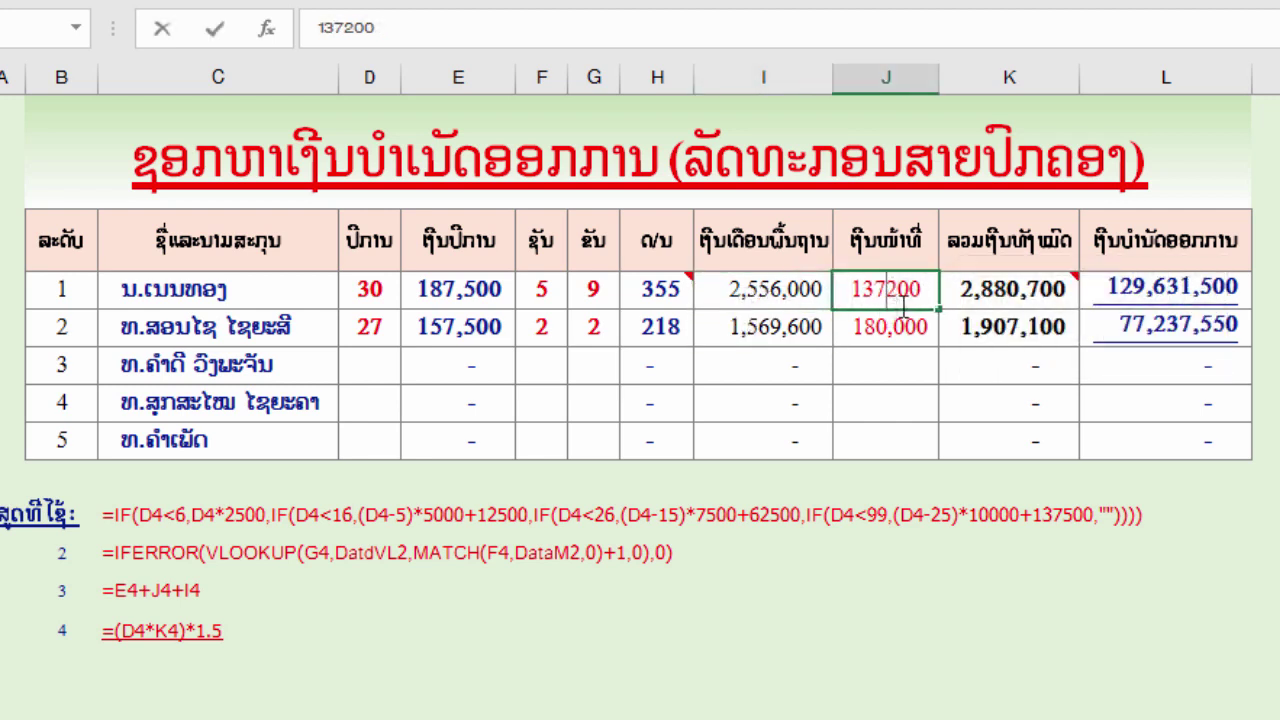
{"action": "left_click_drag", "start_coordinate": [921, 289], "coordinate": [845, 290]}
{"action": "key", "text": "Return"}
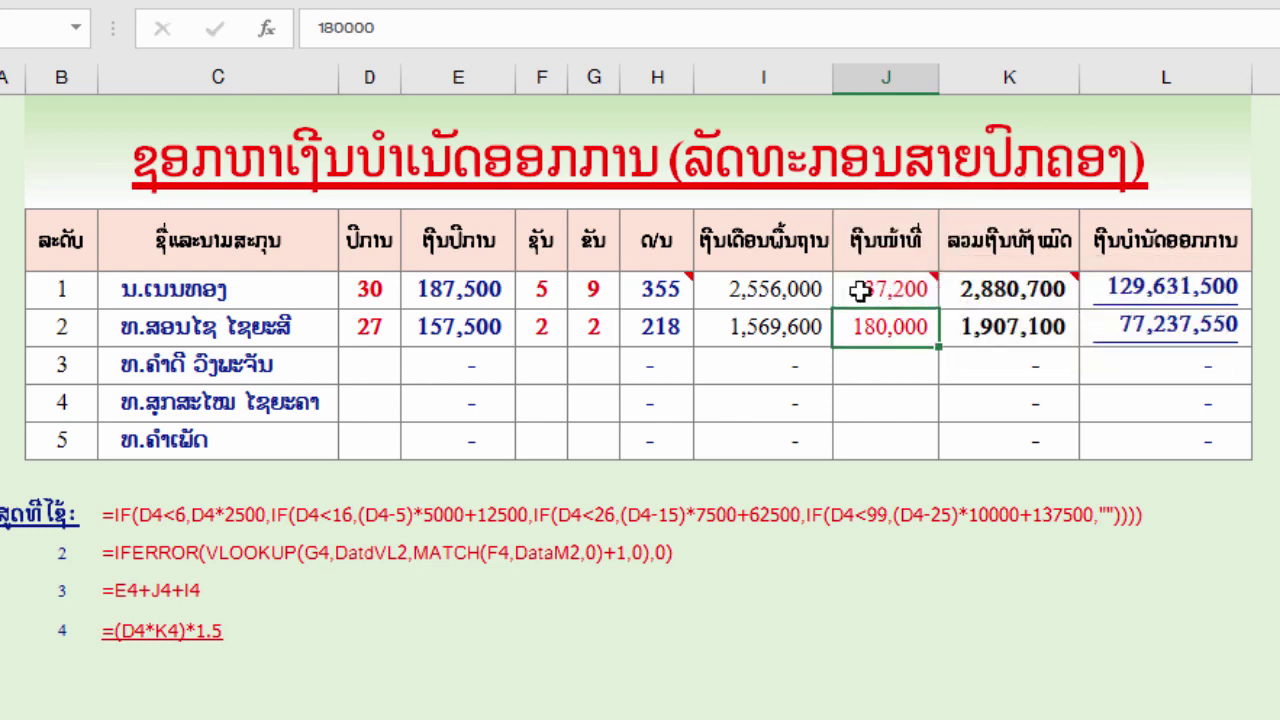
{"action": "left_click", "coordinate": [898, 293]}
Clear the second employee's position allowance in J5
{"action": "left_click", "coordinate": [873, 332]}
{"action": "key", "text": "Delete"}
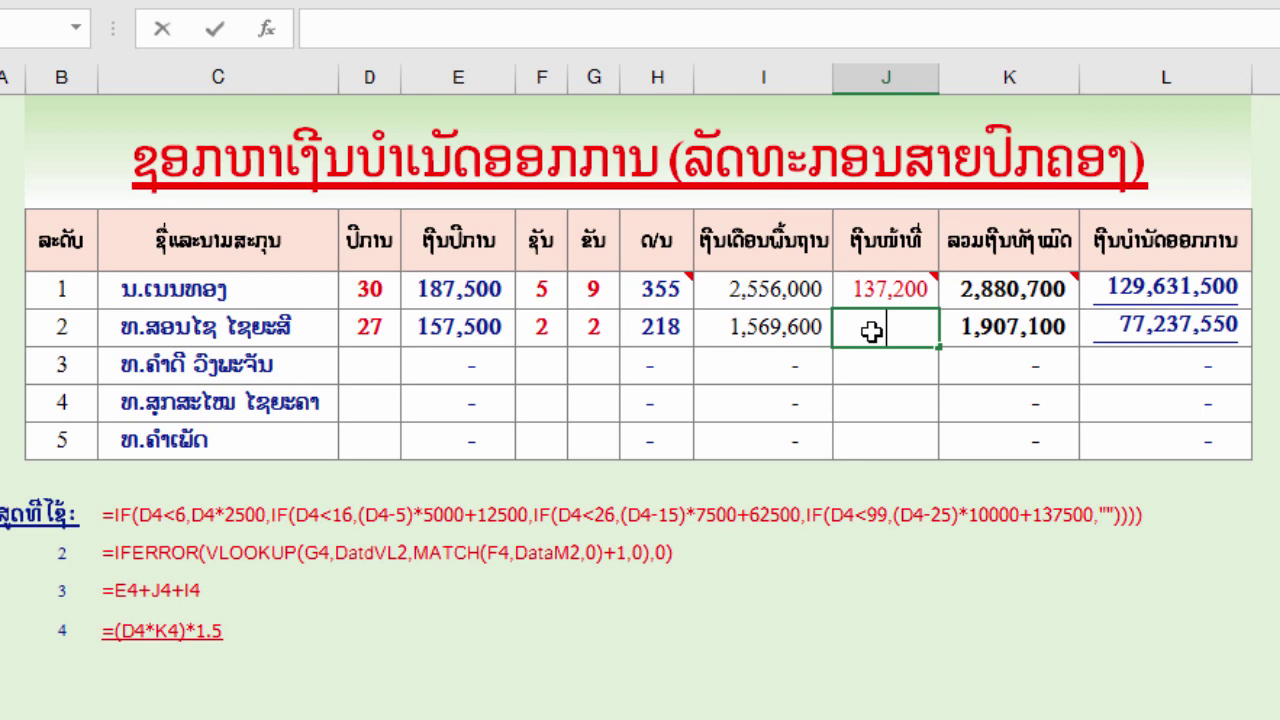
{"action": "left_click", "coordinate": [920, 289]}
{"action": "left_click", "coordinate": [849, 320]}
Inspect the total pay formula in K4 with the cells it adds, and read its note
{"action": "left_click", "coordinate": [998, 296]}
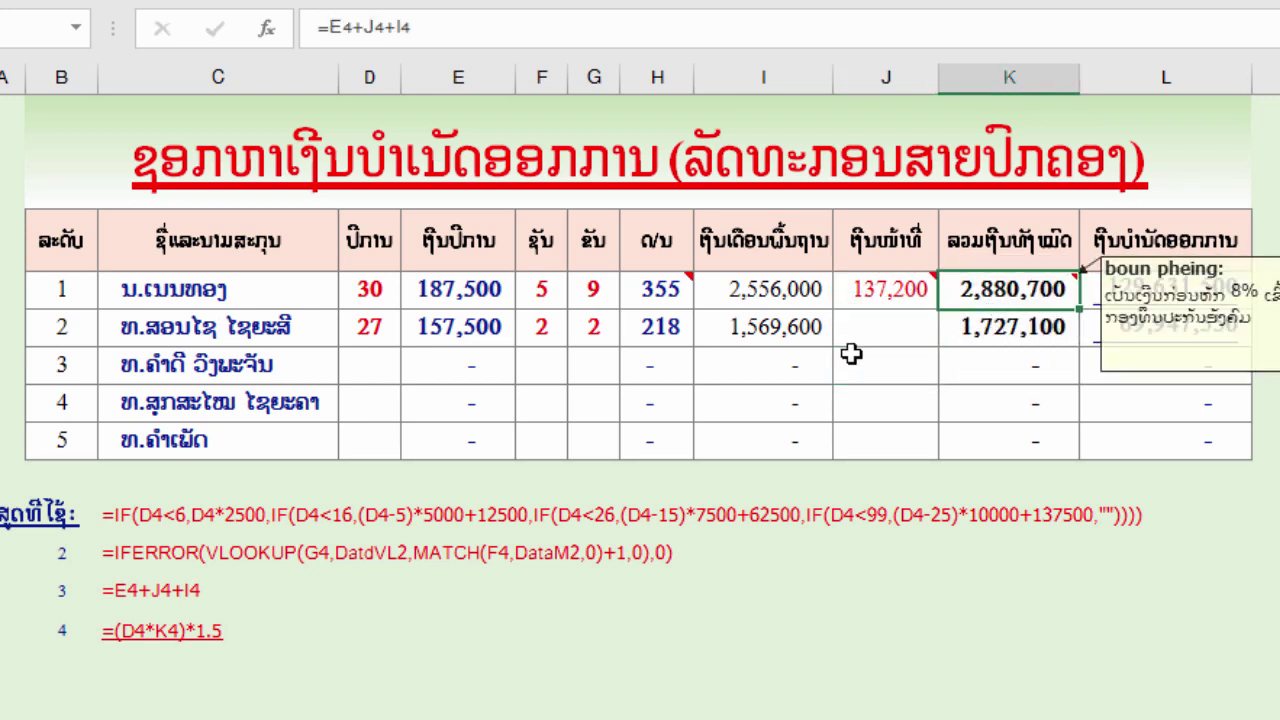
{"action": "left_click", "coordinate": [878, 330]}
{"action": "double_click", "coordinate": [982, 292]}
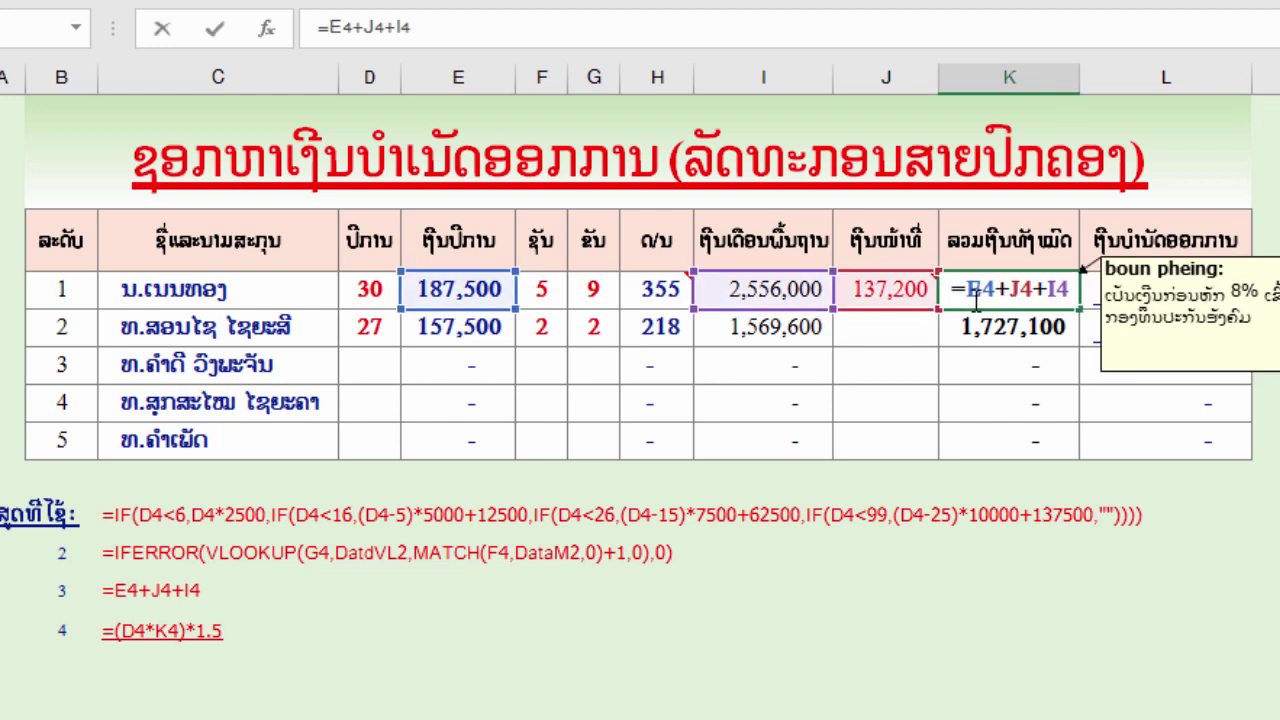
{"action": "key", "text": "Return"}
Set the first employee's years of service in D4 to 27
{"action": "left_click", "coordinate": [358, 290]}
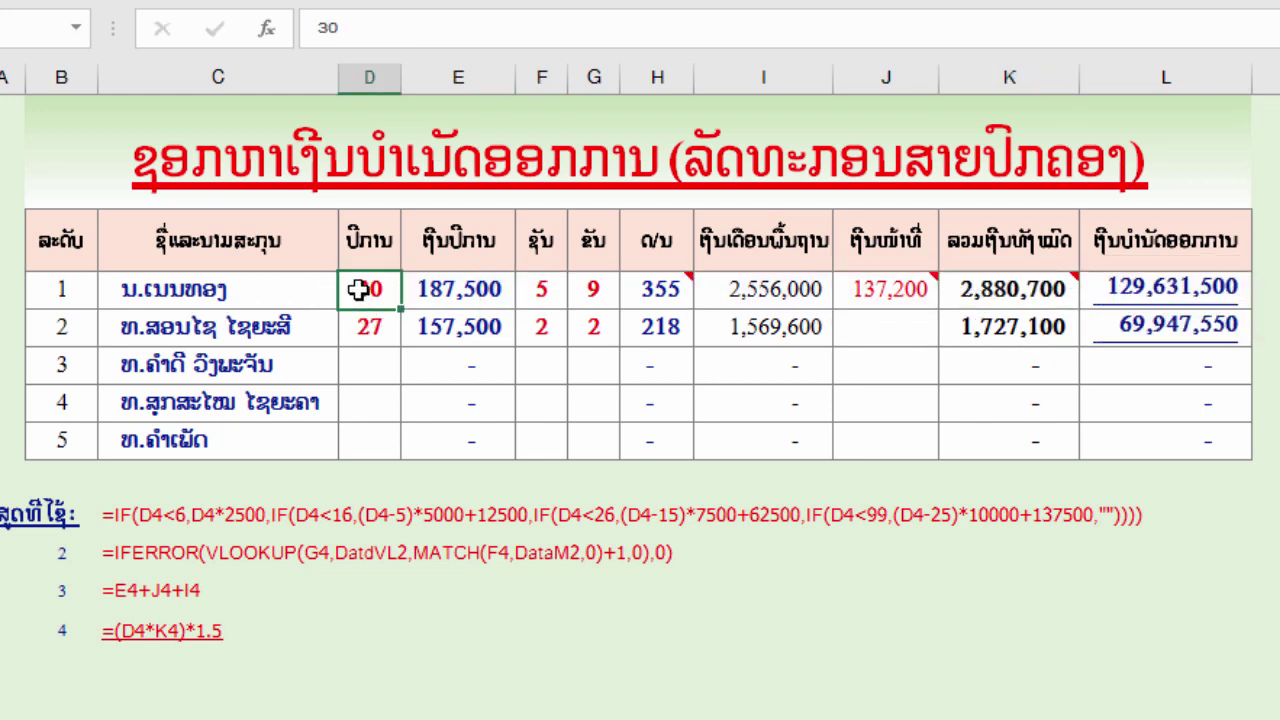
{"action": "type", "text": "2"}
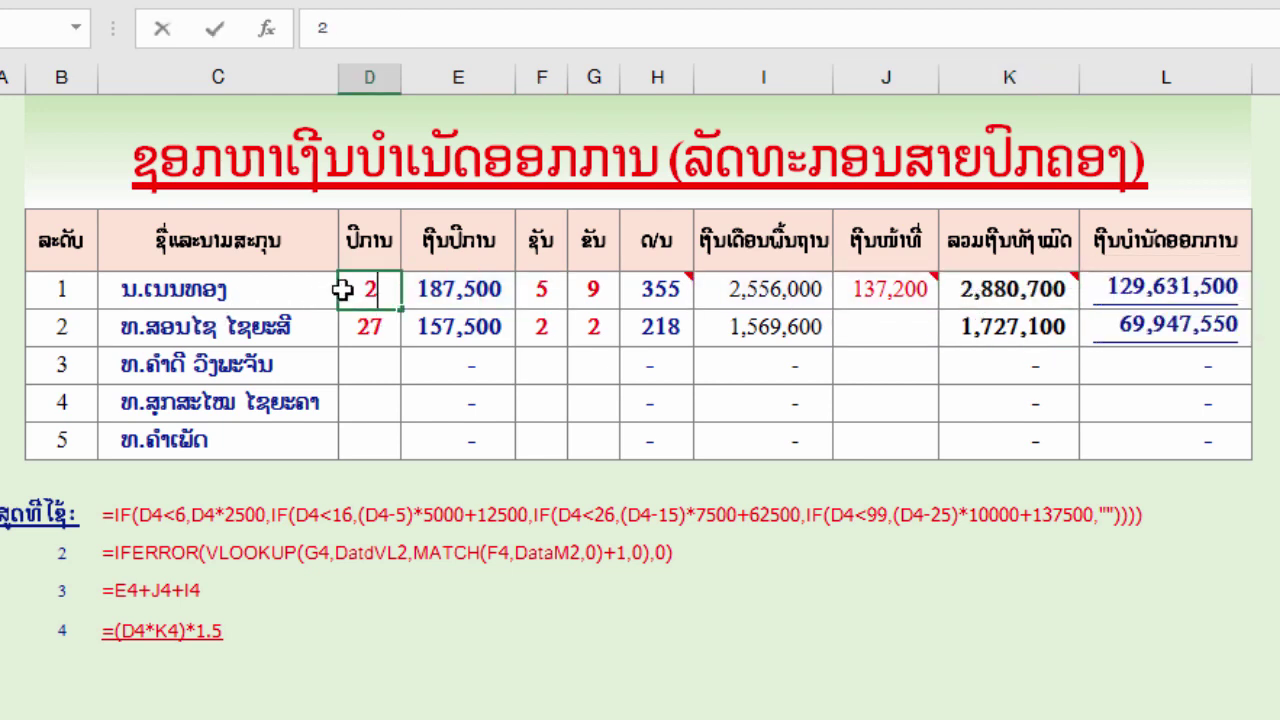
{"action": "type", "text": "7"}
{"action": "key", "text": "Return"}
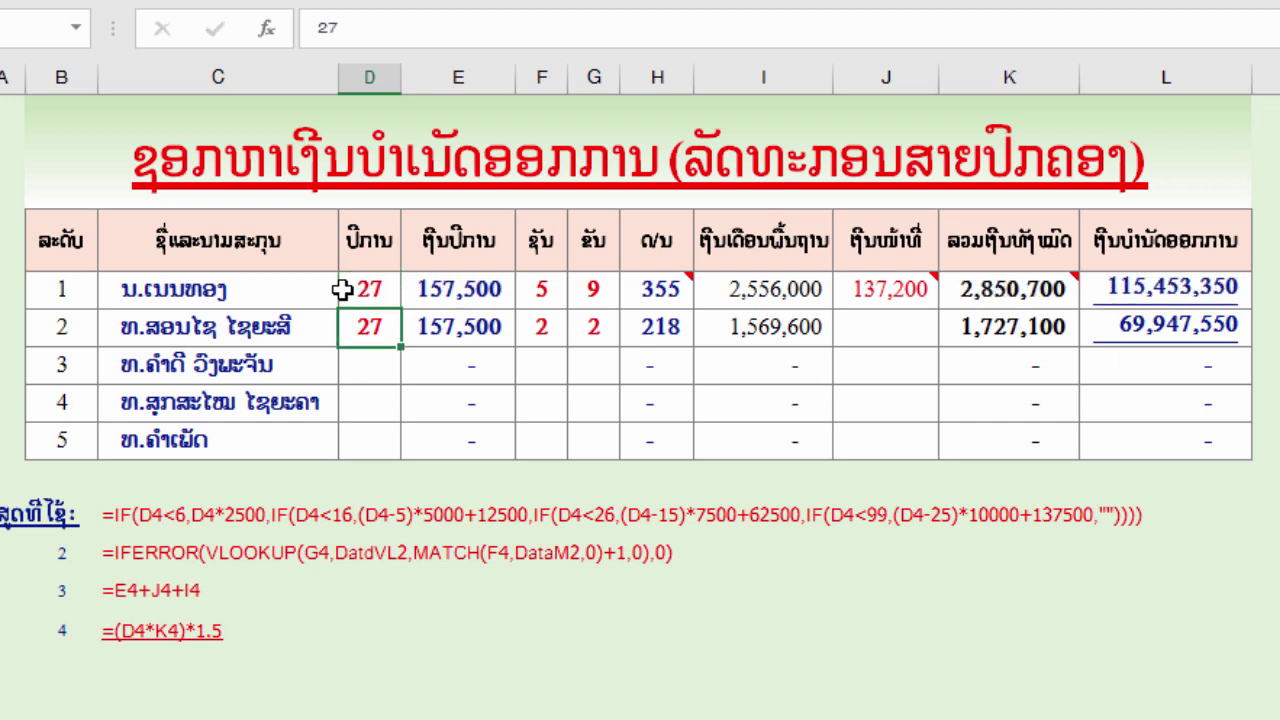
Enter 13,720 as the second employee's position allowance in J5
{"action": "left_click", "coordinate": [910, 356]}
{"action": "left_click", "coordinate": [906, 280]}
{"action": "left_click", "coordinate": [892, 328]}
{"action": "left_click", "coordinate": [912, 298]}
{"action": "left_click", "coordinate": [868, 331]}
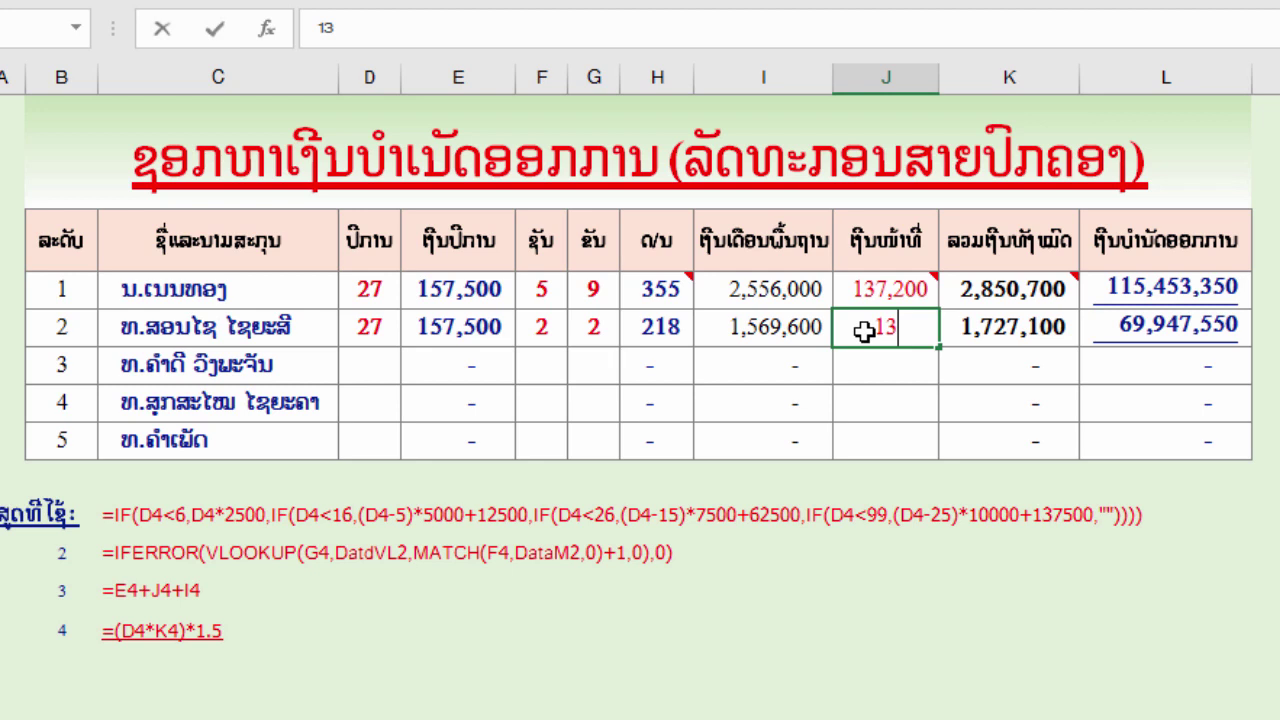
{"action": "type", "text": "13,720"}
{"action": "key", "text": "Return"}
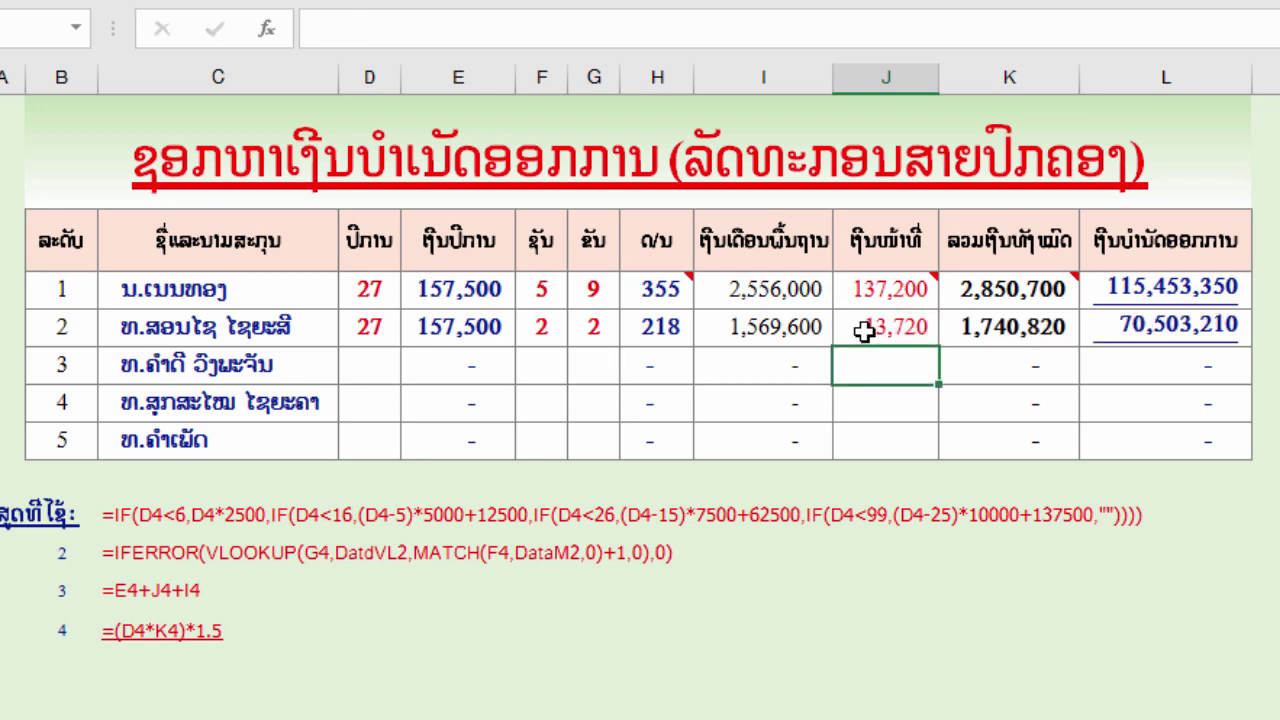
Inspect the retirement lump-sum formula in L5 and the years and total pay cells it uses
{"action": "left_click", "coordinate": [1228, 386]}
{"action": "double_click", "coordinate": [1165, 318]}
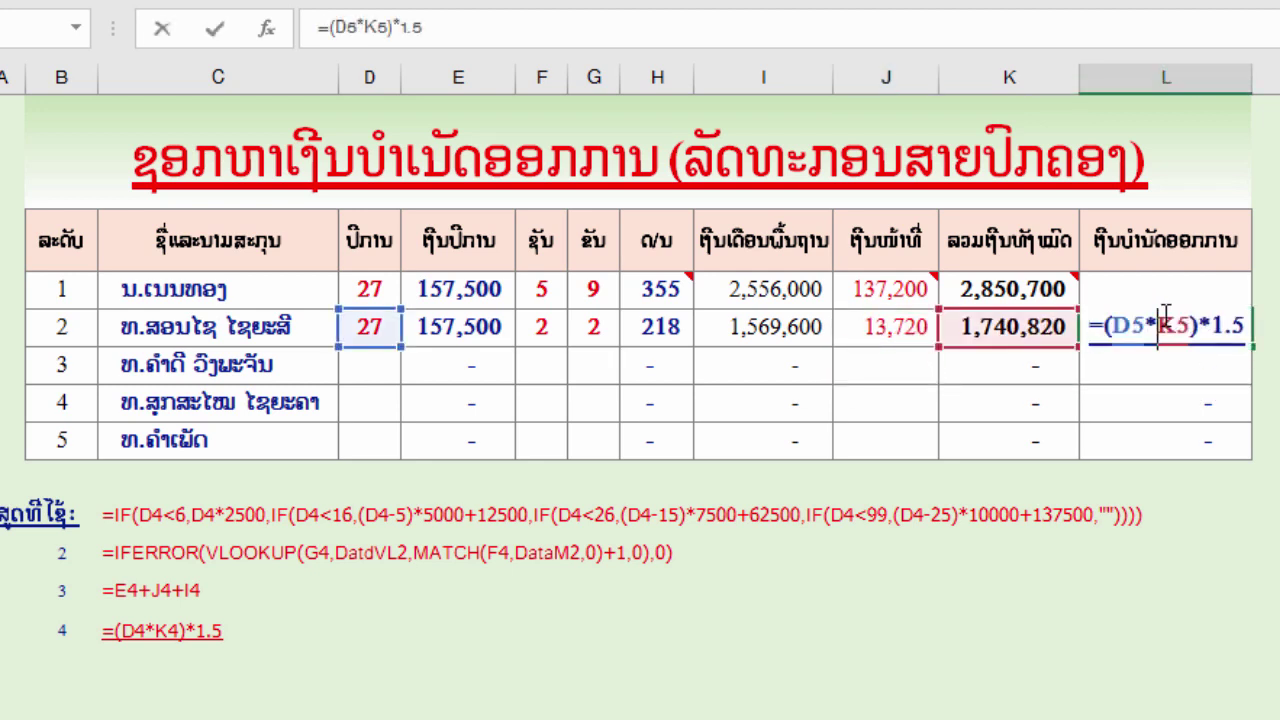
{"action": "key", "text": "Return"}
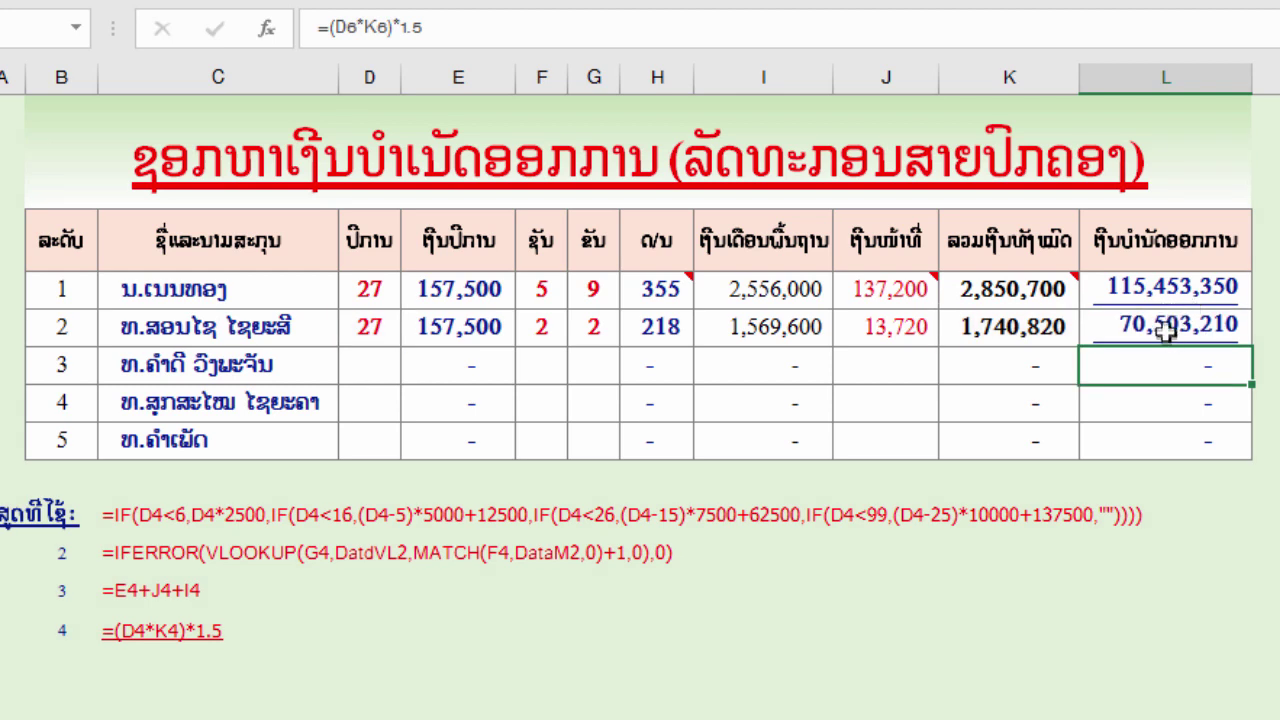
{"action": "left_click", "coordinate": [1167, 337]}
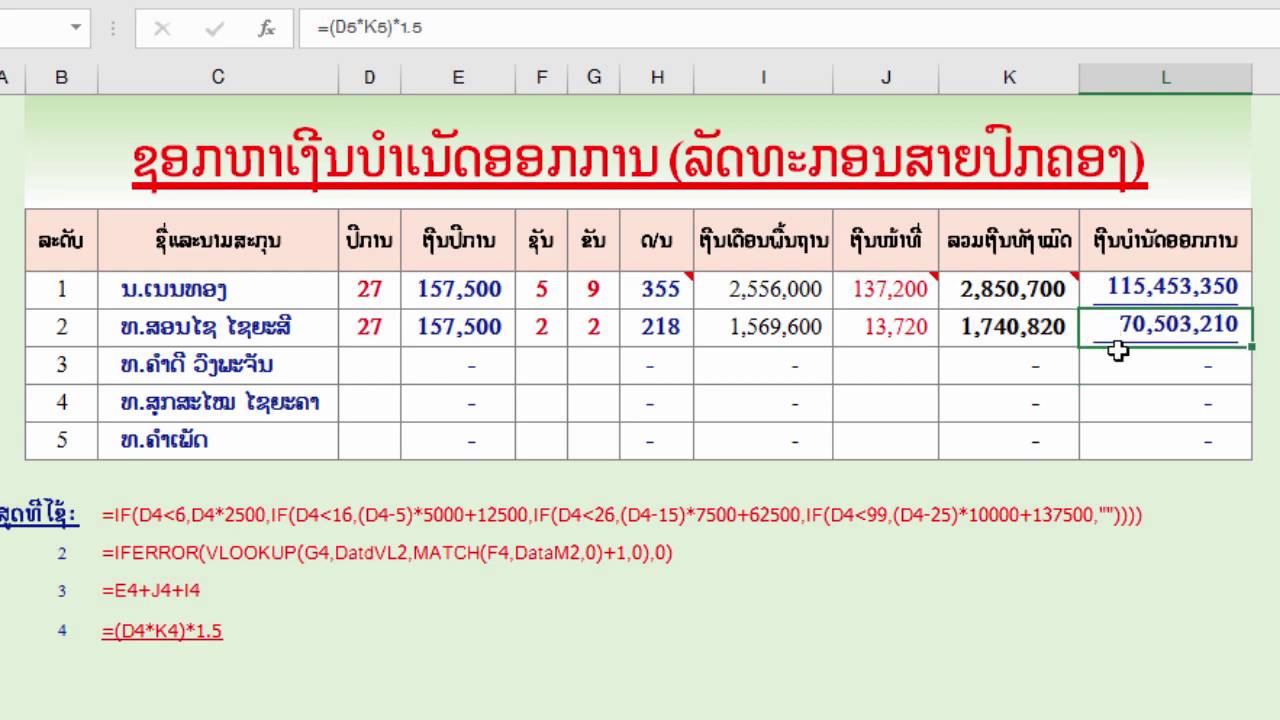
Inspect the total pay formula in K5 for the second employee
{"action": "left_click", "coordinate": [1012, 331]}
{"action": "double_click", "coordinate": [1012, 331]}
{"action": "key", "text": "Return"}
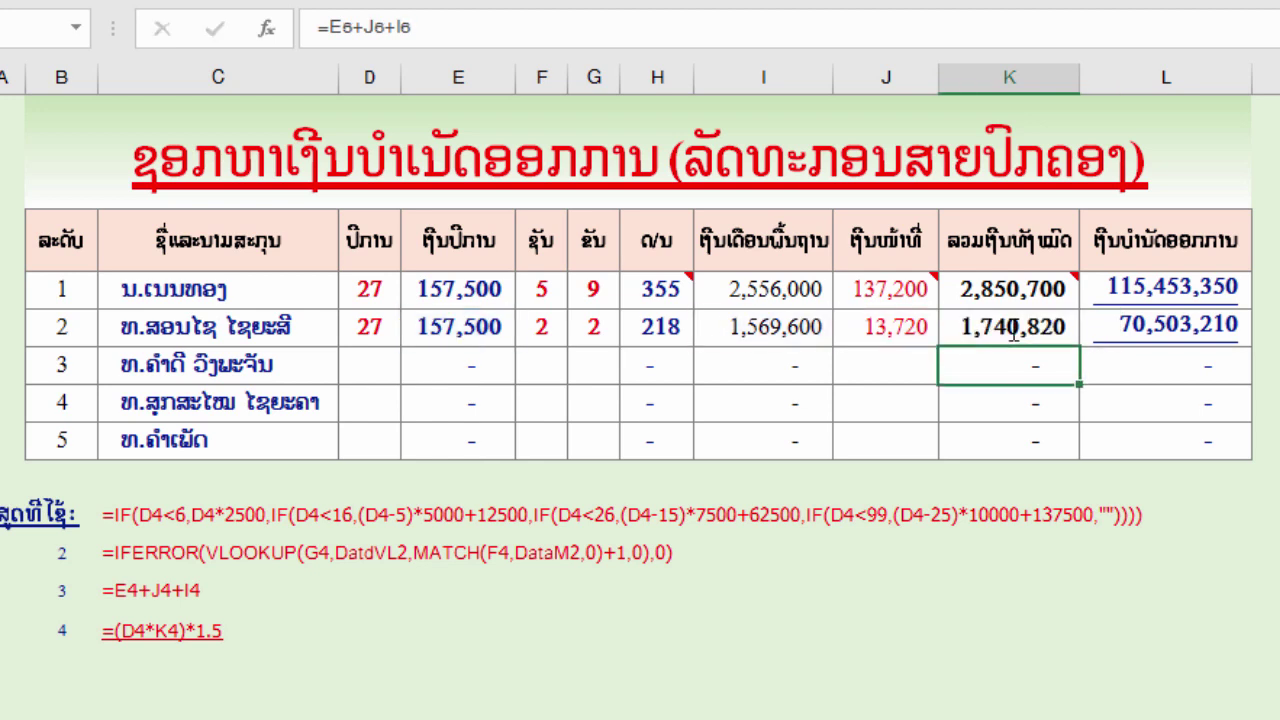
{"action": "left_click", "coordinate": [1044, 246]}
{"action": "left_click", "coordinate": [992, 331]}
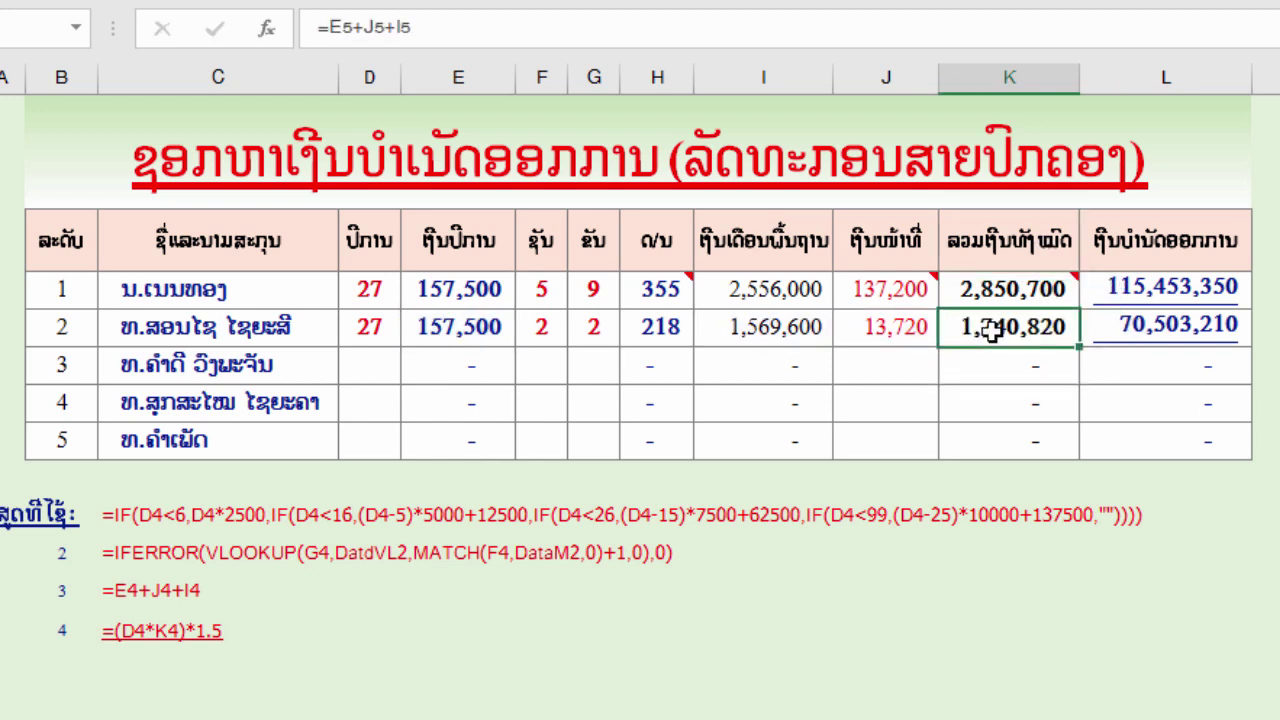
Check the total pay formula in K5 and read the note attached to the first employee's total pay in K4
{"action": "double_click", "coordinate": [996, 328]}
{"action": "key", "text": "Return"}
{"action": "left_click", "coordinate": [993, 328]}
{"action": "mouse_move", "coordinate": [1040, 292]}
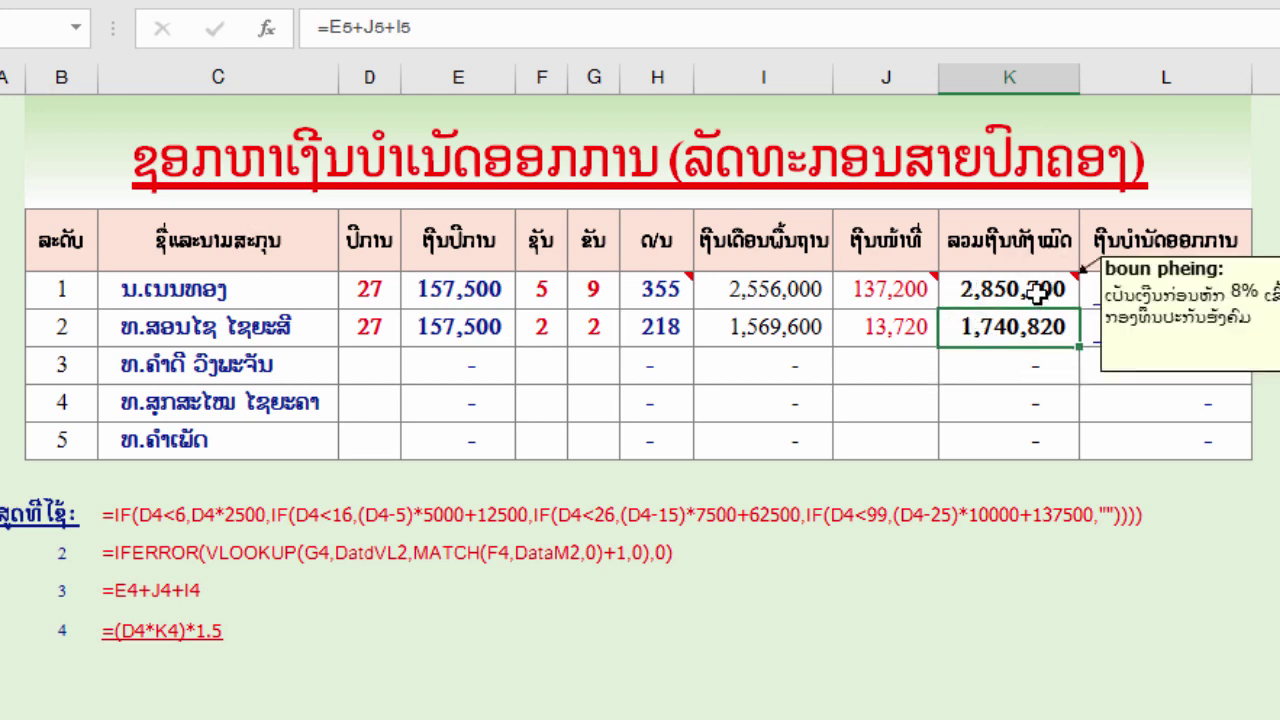
{"action": "left_click", "coordinate": [1030, 296]}
{"action": "left_click", "coordinate": [1030, 334]}
{"action": "left_click", "coordinate": [1030, 296]}
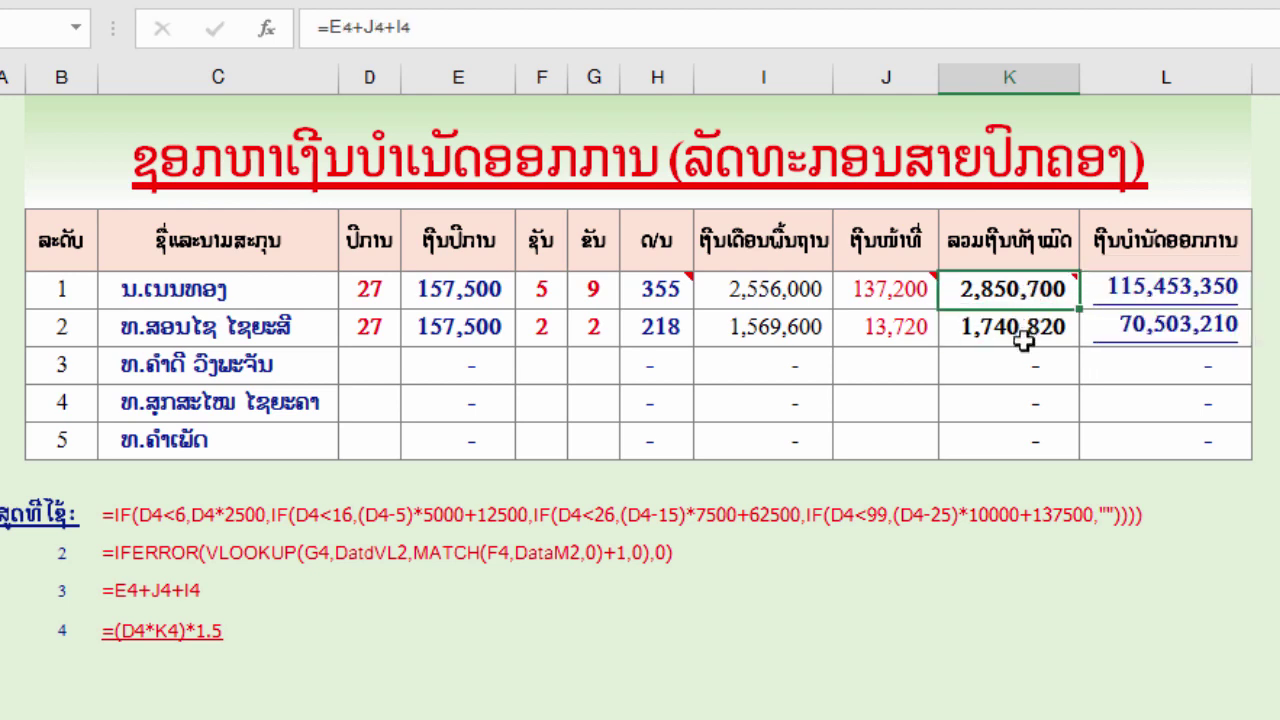
Compare the total pay formulas in K4 and K5, and examine the three cells that K5 adds together
{"action": "left_click", "coordinate": [1024, 339]}
{"action": "left_click", "coordinate": [1021, 295]}
{"action": "left_click", "coordinate": [1023, 334]}
{"action": "left_click", "coordinate": [1023, 288]}
{"action": "left_click", "coordinate": [1005, 323]}
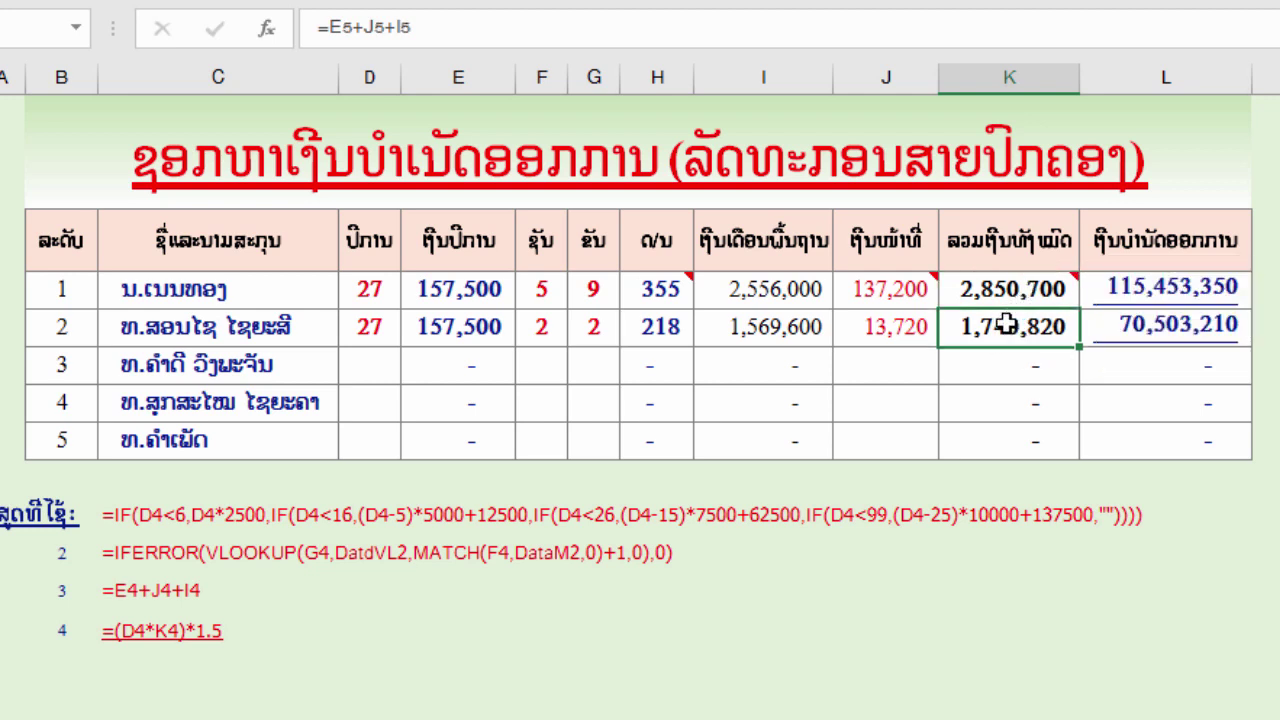
{"action": "left_click", "coordinate": [1008, 290]}
{"action": "left_click", "coordinate": [1008, 331]}
{"action": "left_click", "coordinate": [1008, 290]}
{"action": "left_click", "coordinate": [1005, 322]}
{"action": "left_click", "coordinate": [1005, 290]}
{"action": "double_click", "coordinate": [1005, 322]}
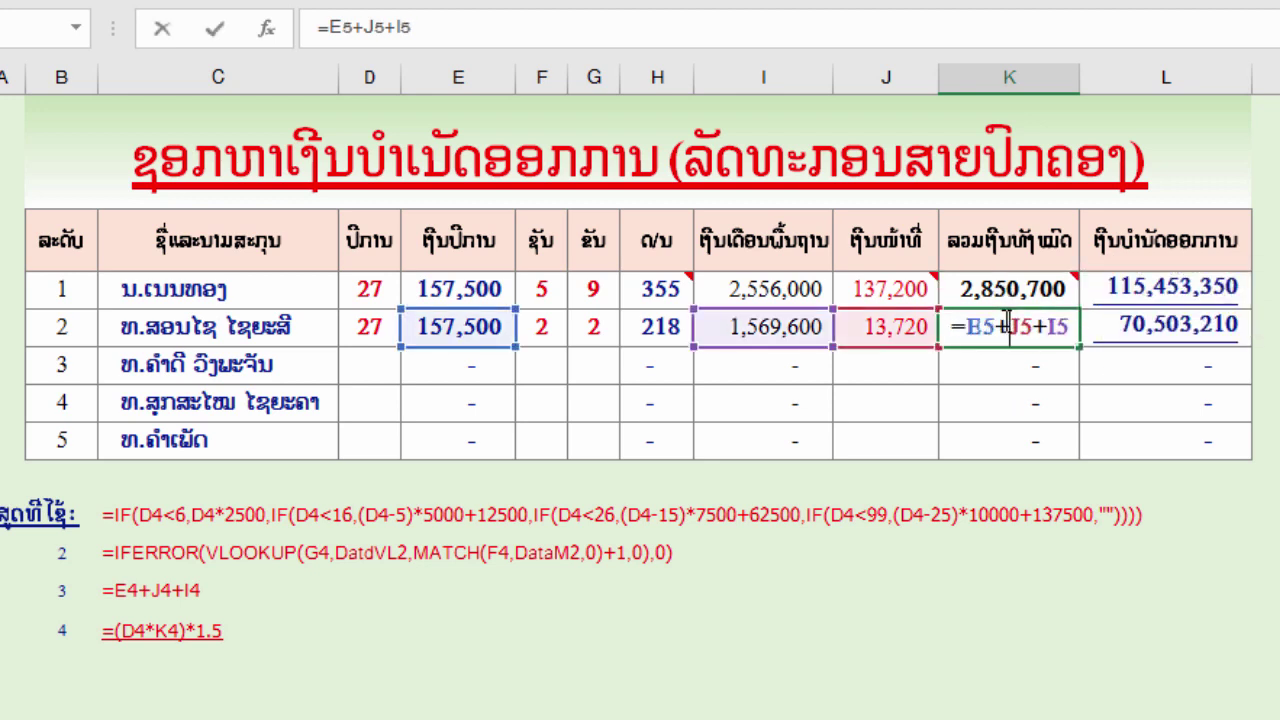
{"action": "key", "text": "Return"}
{"action": "left_click", "coordinate": [1015, 327]}
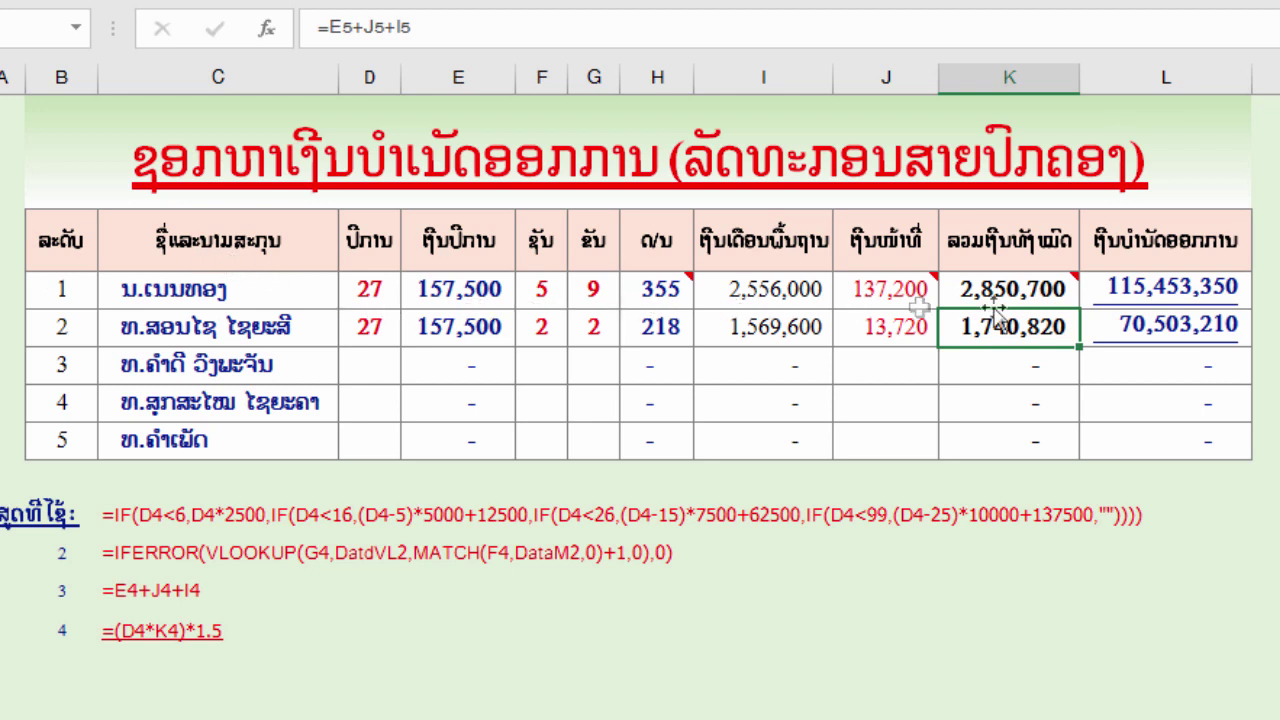
Inspect the lump-sum formula in L5 and its references to the second employee's years of service and total pay
{"action": "double_click", "coordinate": [1198, 327]}
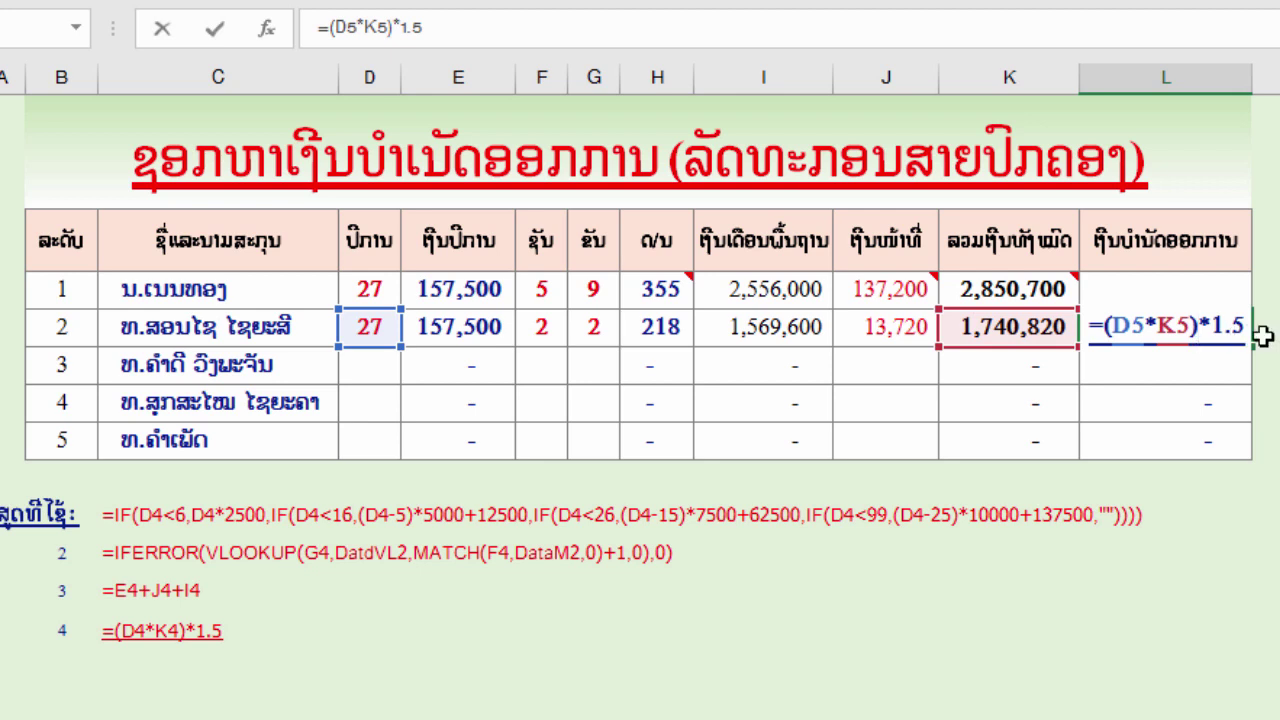
{"action": "key", "text": "Return"}
{"action": "left_click", "coordinate": [1160, 324]}
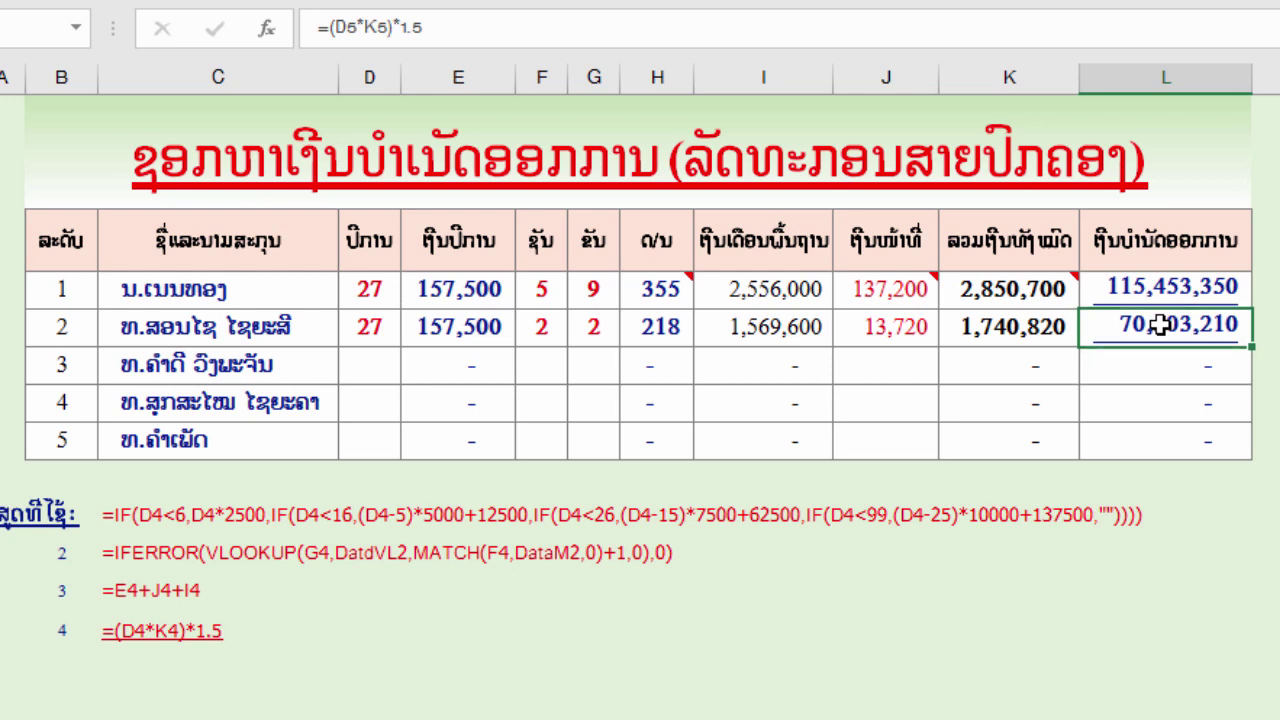
{"action": "double_click", "coordinate": [1148, 318]}
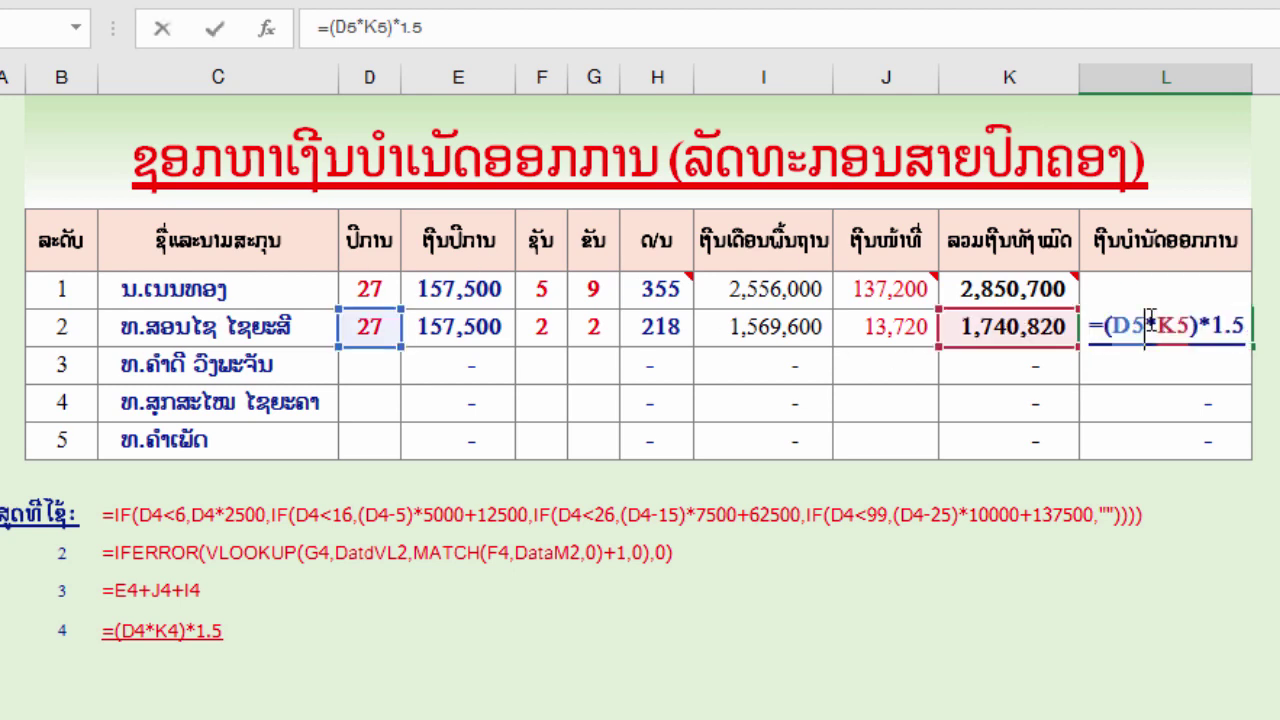
{"action": "key", "text": "Escape"}
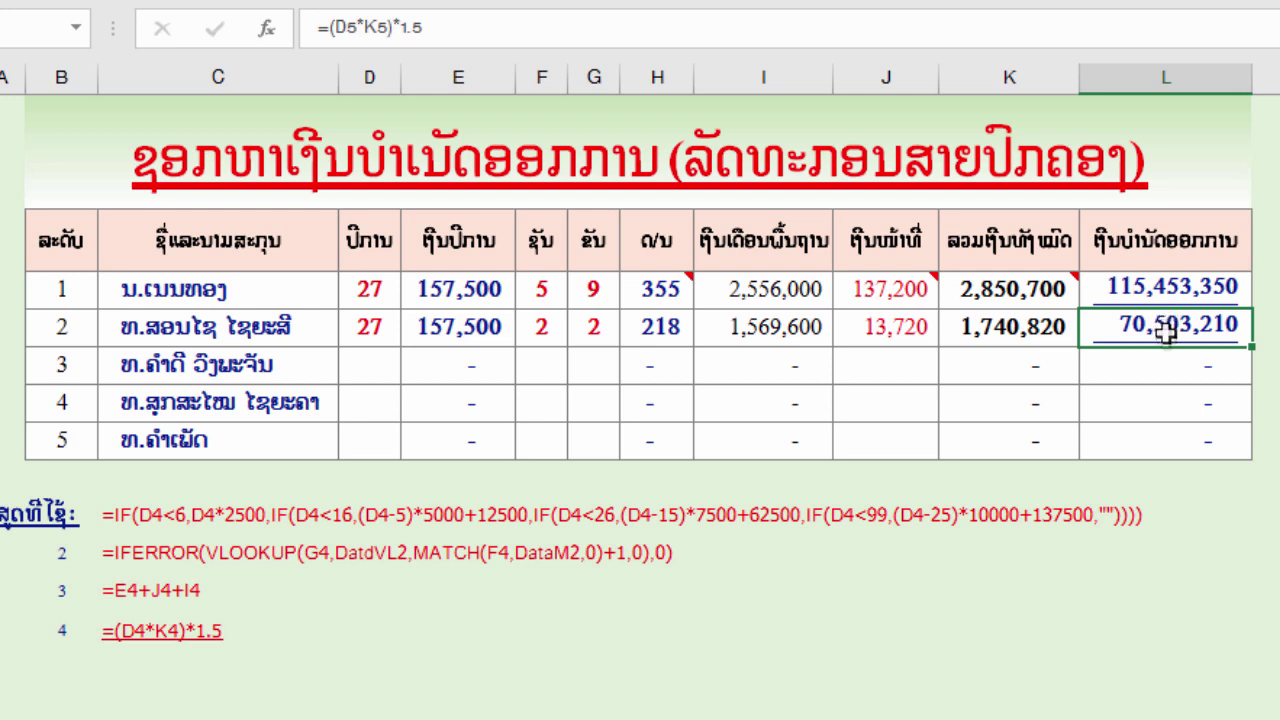
Examine the 1.5 multiplier in the second employee's lump-sum formula in L5, leaving the formula unchanged
{"action": "double_click", "coordinate": [1160, 323]}
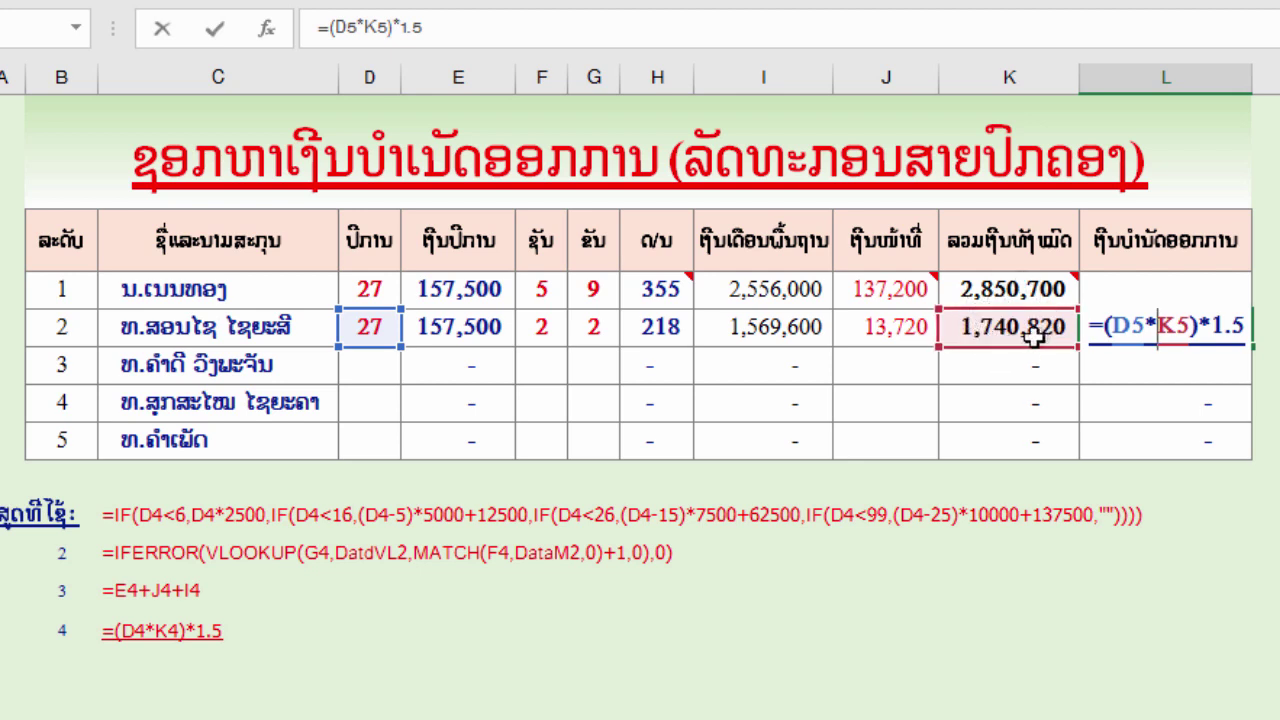
{"action": "left_click_drag", "start_coordinate": [1217, 333], "coordinate": [1234, 333]}
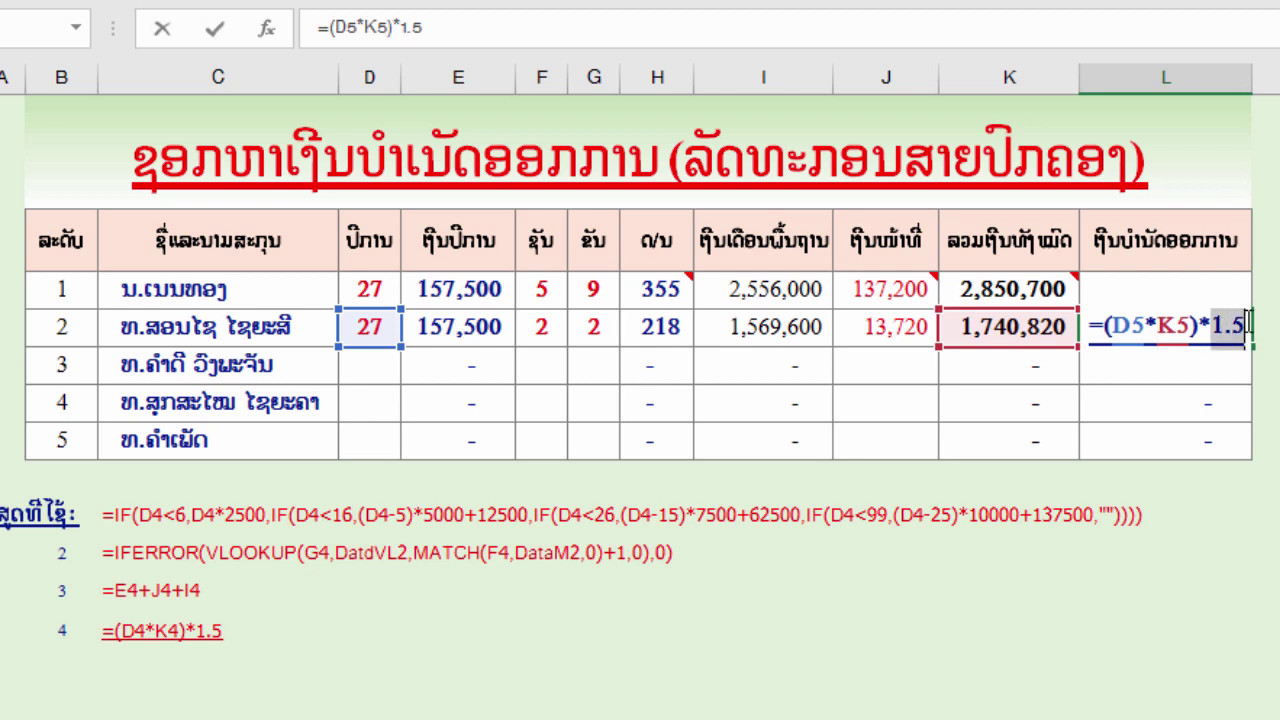
{"action": "left_click_drag", "start_coordinate": [1212, 326], "coordinate": [1260, 324]}
{"action": "key", "text": "ctrl+Return"}
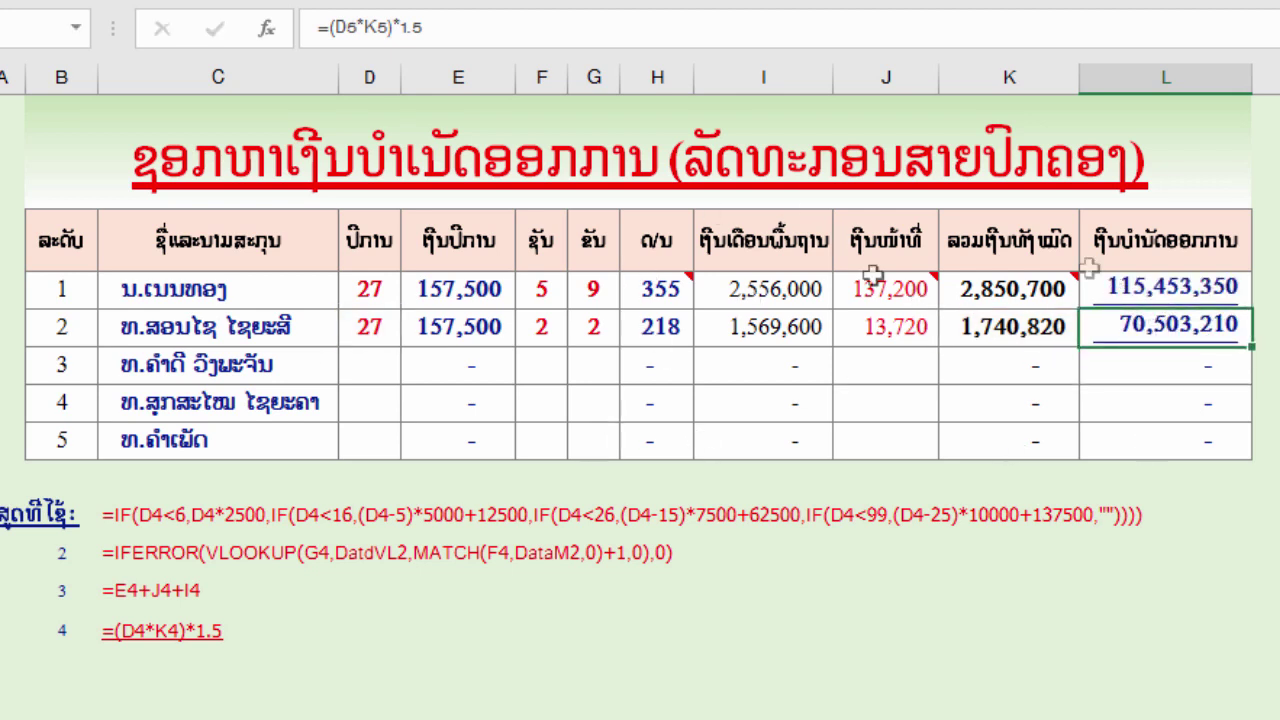
{"action": "double_click", "coordinate": [1198, 330]}
{"action": "key", "text": "Return"}
{"action": "double_click", "coordinate": [1188, 330]}
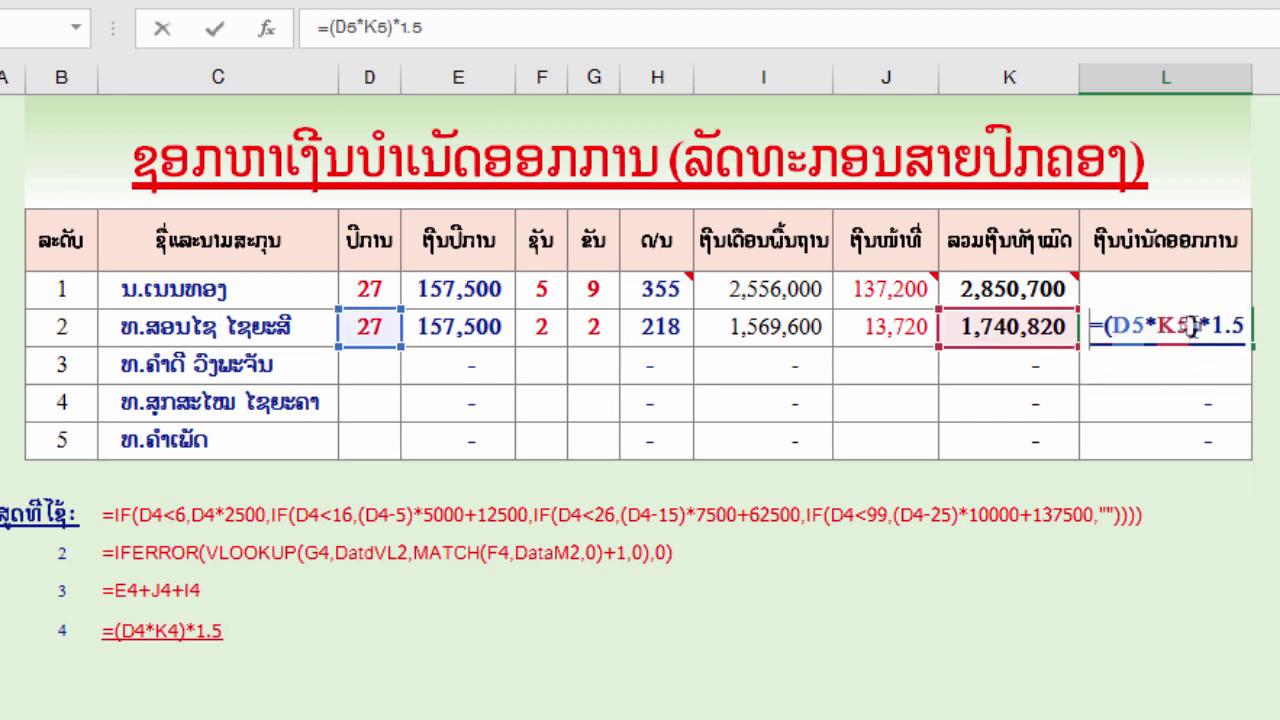
{"action": "key", "text": "Return"}
{"action": "left_click", "coordinate": [1181, 333]}
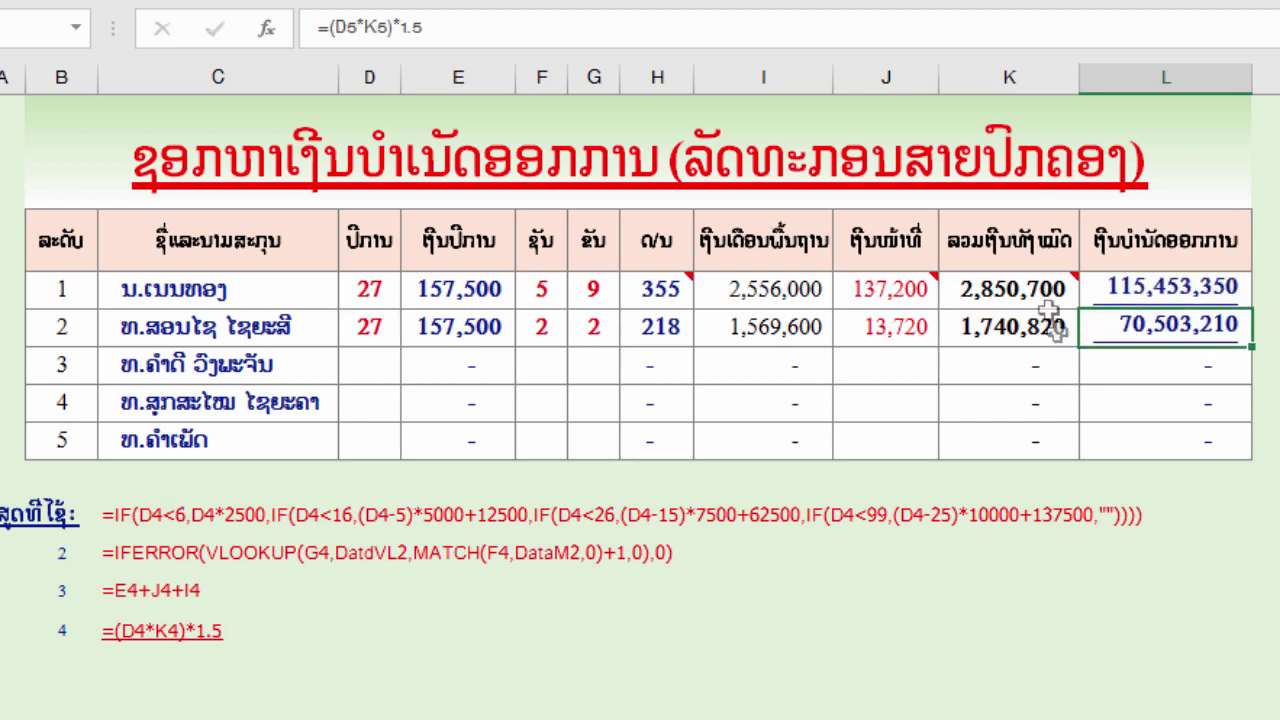
Review the sheet title, the first employee's years of service in D4, and the lump-sum cells L4 and L5
{"action": "left_click", "coordinate": [990, 162]}
{"action": "double_click", "coordinate": [990, 162]}
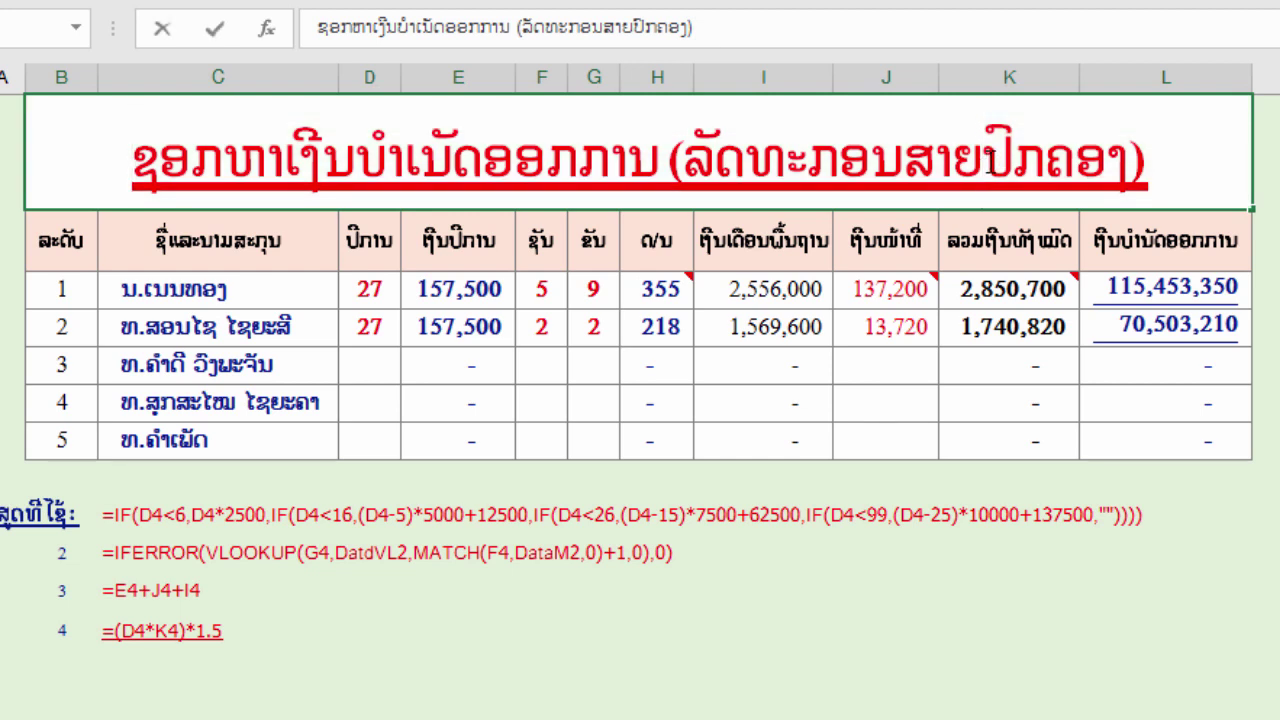
{"action": "key", "text": "Return"}
{"action": "left_click", "coordinate": [990, 165]}
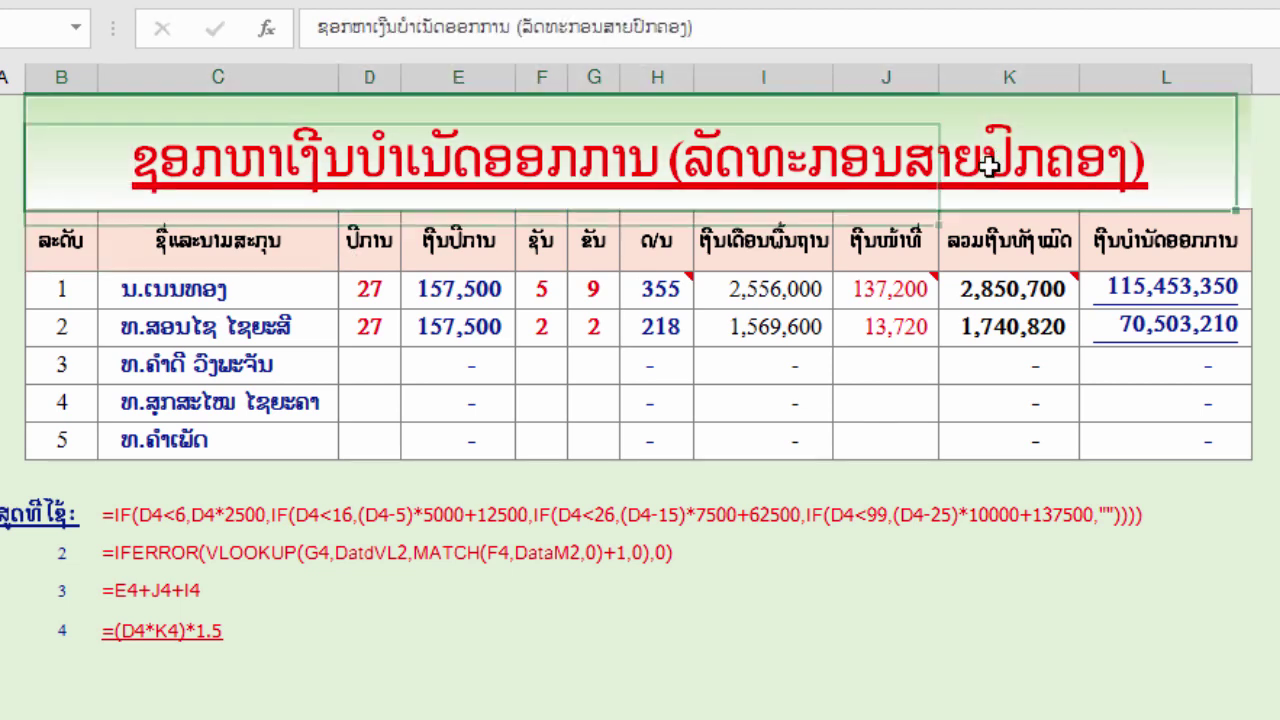
{"action": "left_click", "coordinate": [373, 290]}
{"action": "left_click", "coordinate": [1157, 288]}
{"action": "left_click", "coordinate": [1162, 341]}
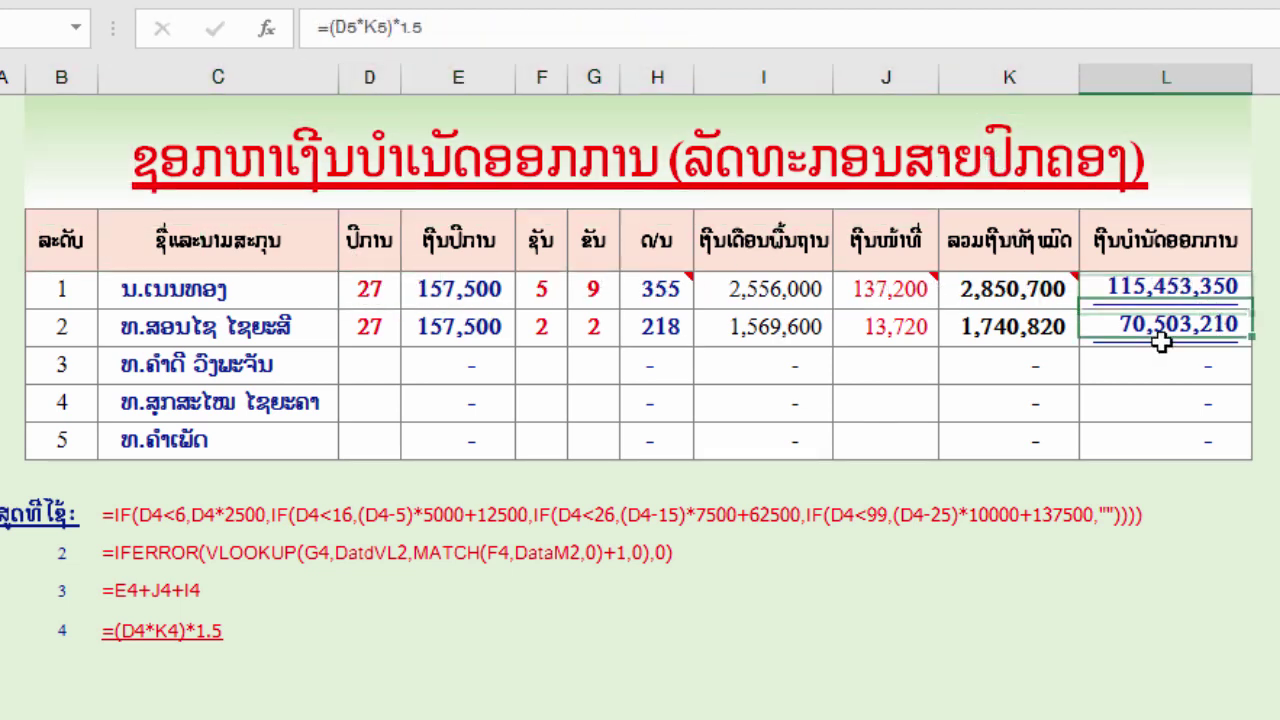
Look through the third employee's row from D6 to L6 to examine its input cells and prepared formulas
{"action": "left_click_drag", "start_coordinate": [358, 371], "coordinate": [434, 366]}
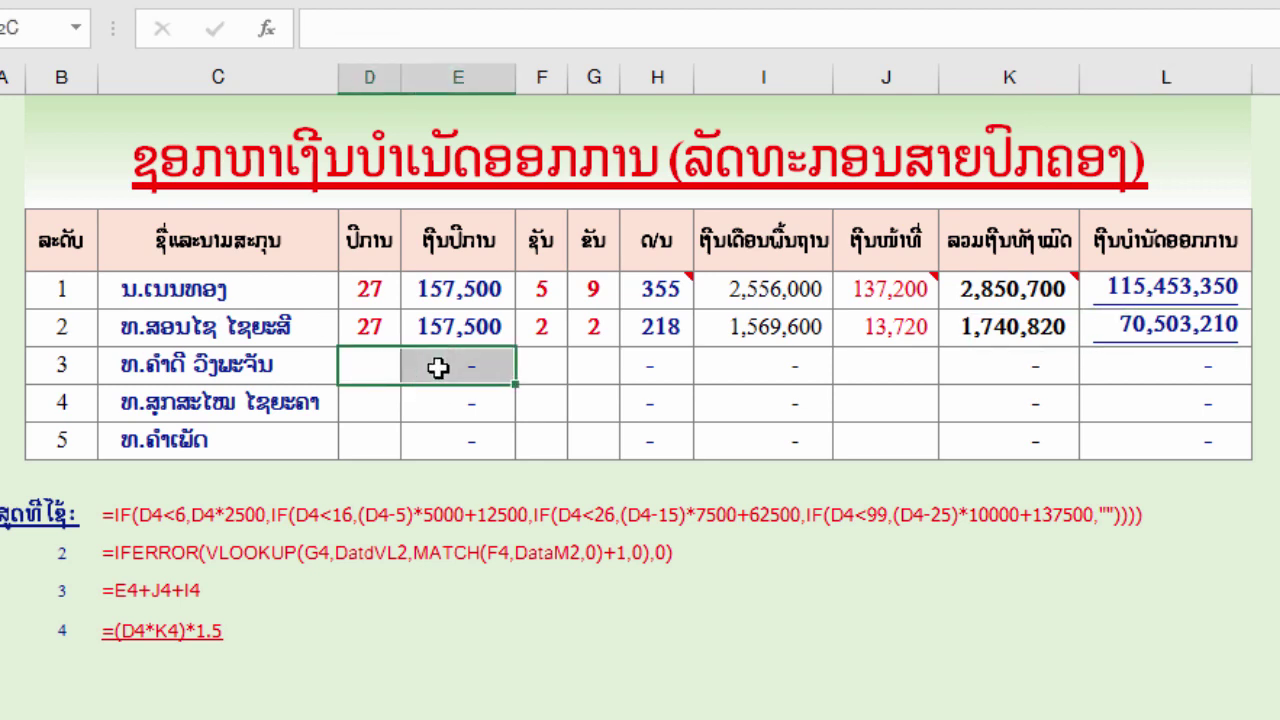
{"action": "left_click", "coordinate": [458, 362]}
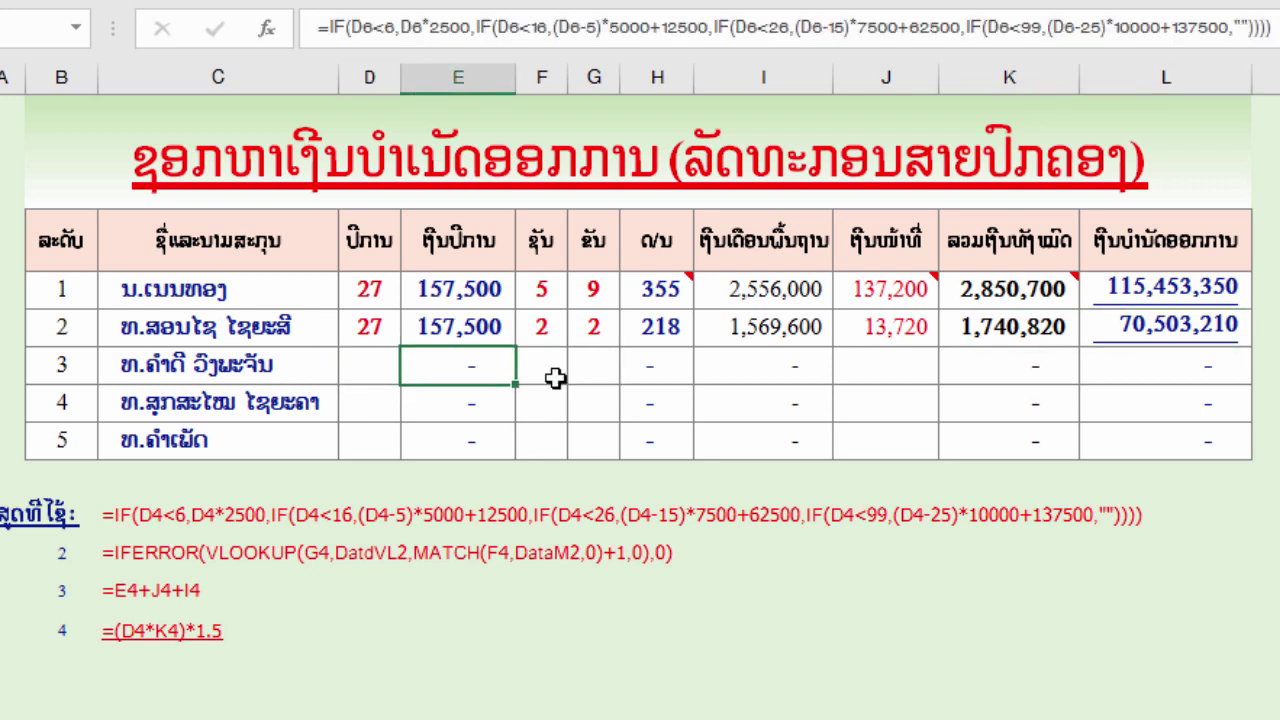
{"action": "left_click", "coordinate": [555, 376]}
{"action": "left_click", "coordinate": [594, 365]}
{"action": "left_click", "coordinate": [658, 364]}
{"action": "left_click", "coordinate": [848, 364]}
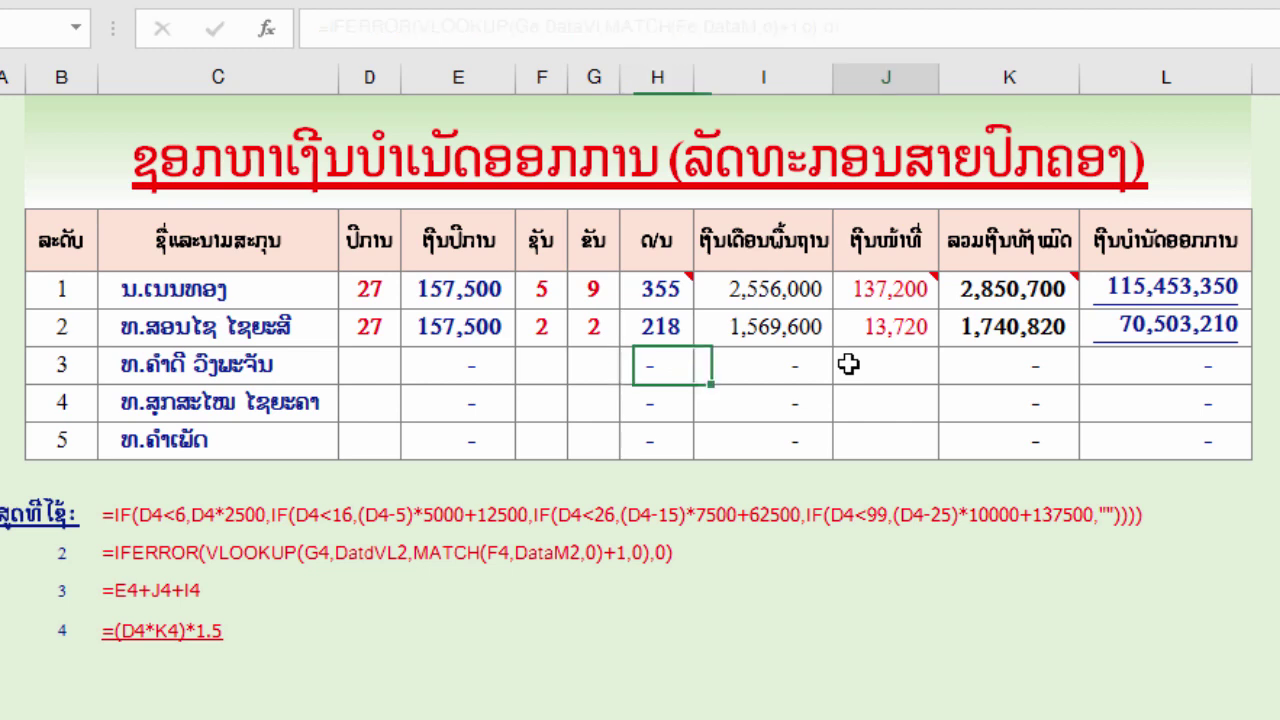
{"action": "left_click", "coordinate": [1154, 360]}
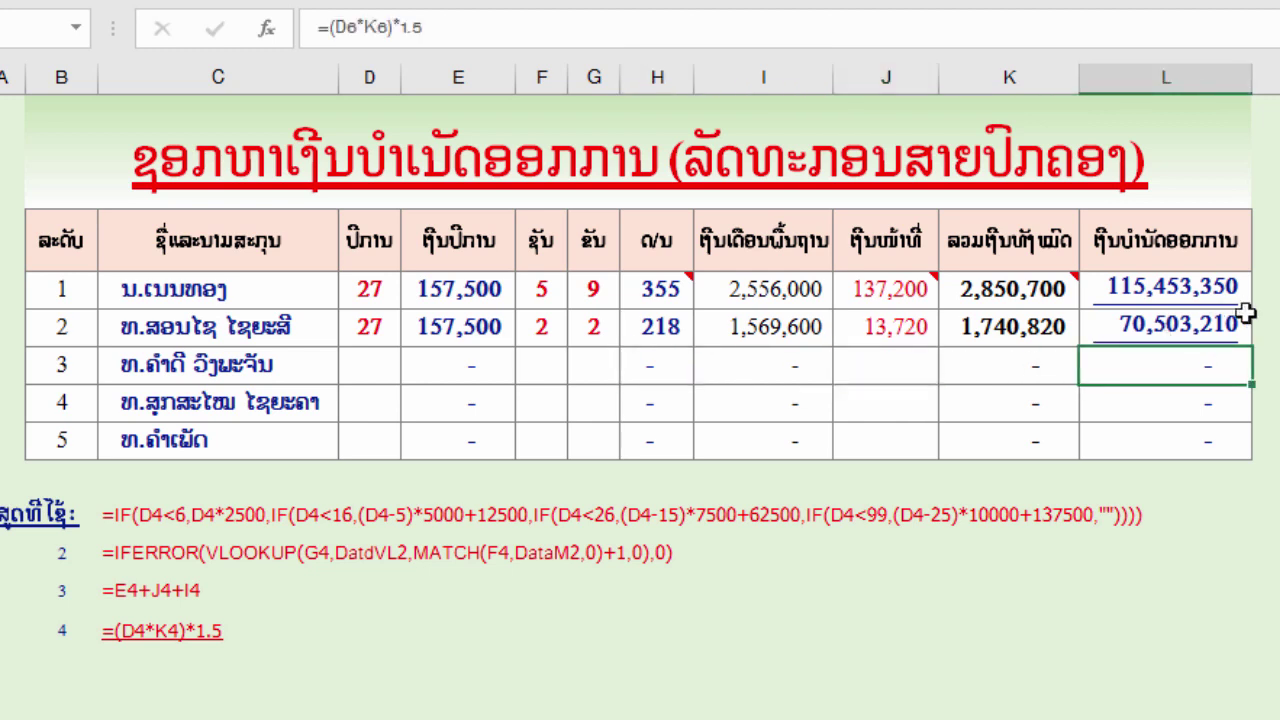
{"action": "left_click", "coordinate": [1188, 322]}
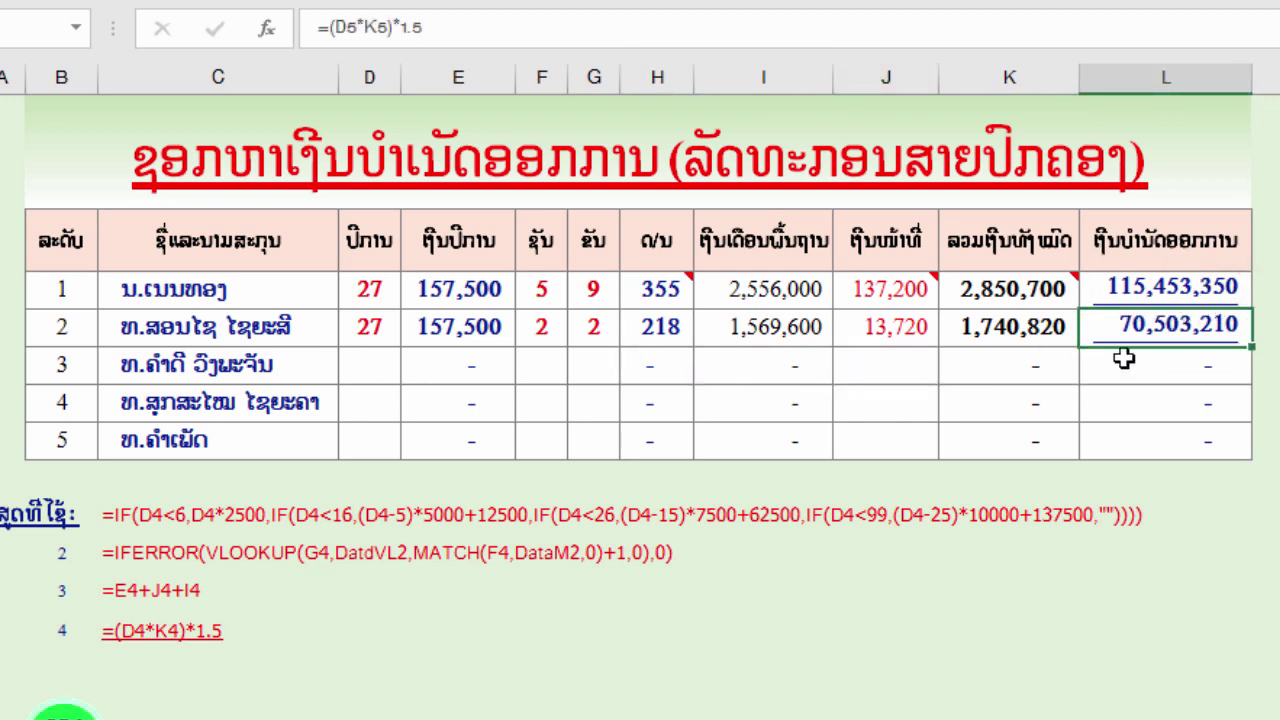
{"action": "left_click", "coordinate": [460, 406]}
{"action": "key", "text": "Up"}
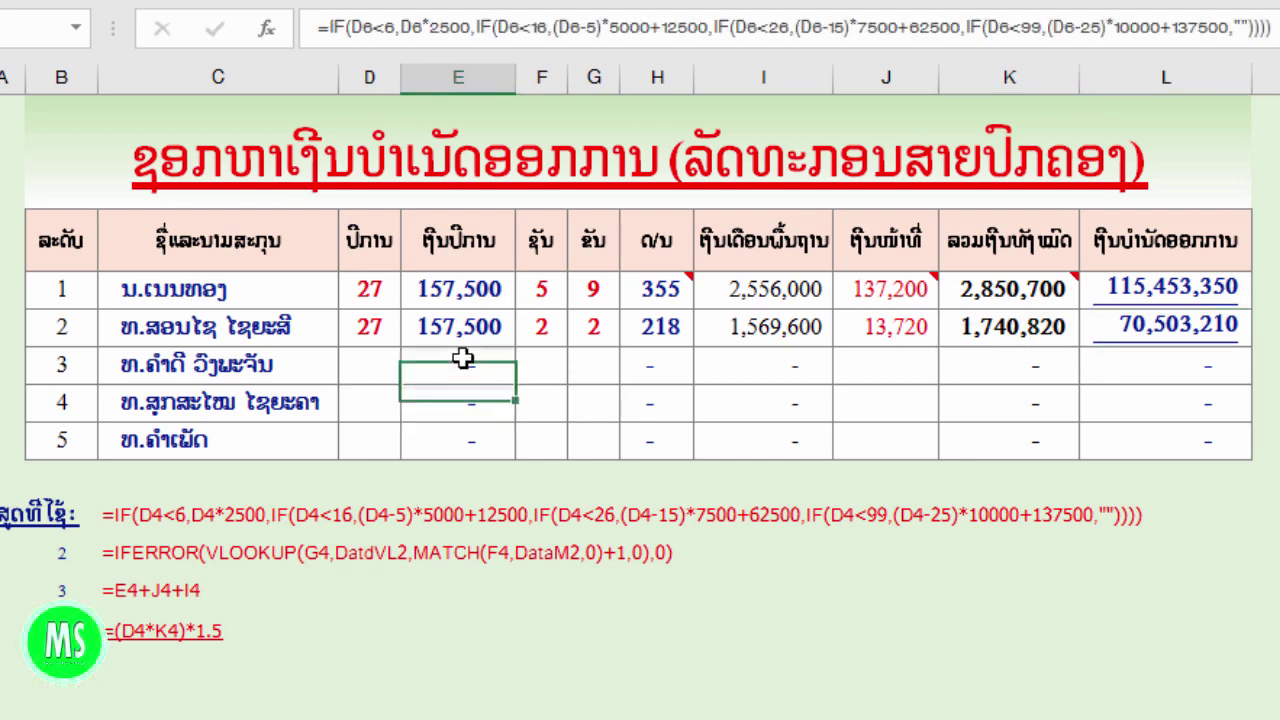
Review the title and calculation conditions heading, and examine the first employee's row cell by cell from C4 to L4
{"action": "left_click", "coordinate": [843, 170]}
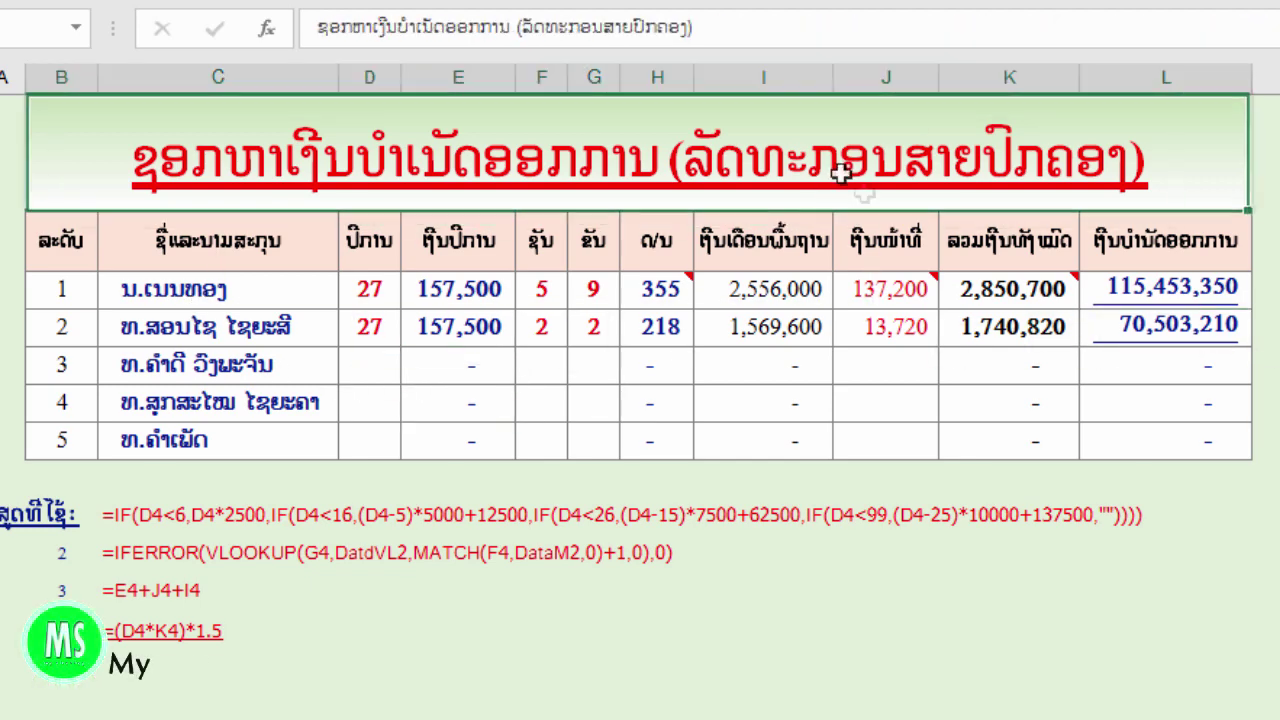
{"action": "left_click", "coordinate": [1164, 298]}
{"action": "left_click", "coordinate": [1277, 240]}
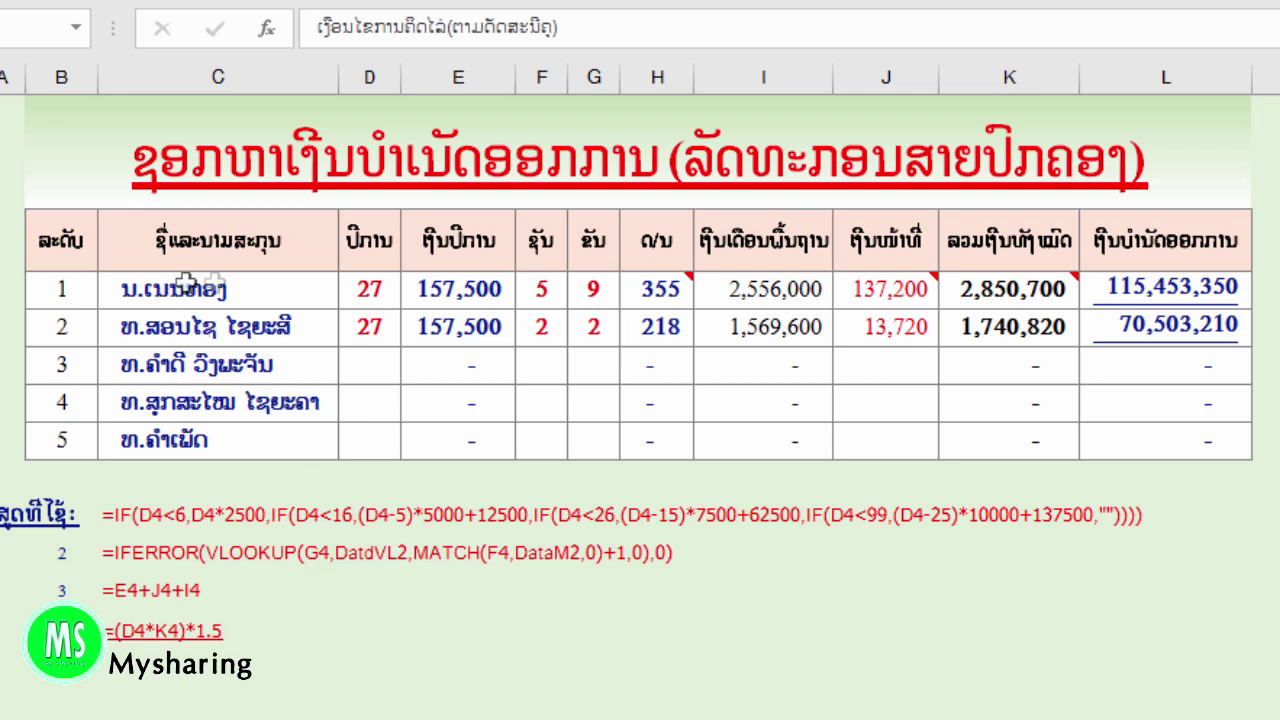
{"action": "left_click", "coordinate": [265, 302]}
{"action": "left_click", "coordinate": [372, 289]}
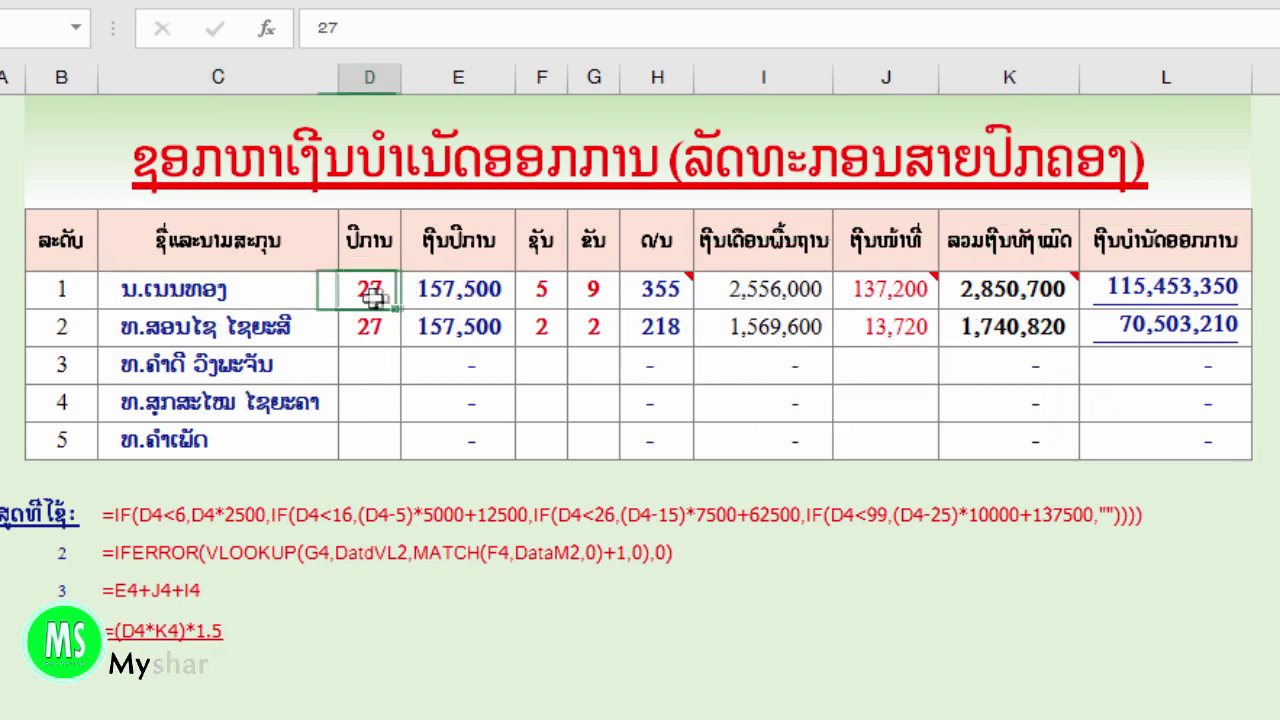
{"action": "left_click", "coordinate": [503, 289]}
{"action": "left_click", "coordinate": [525, 289]}
{"action": "left_click", "coordinate": [600, 291]}
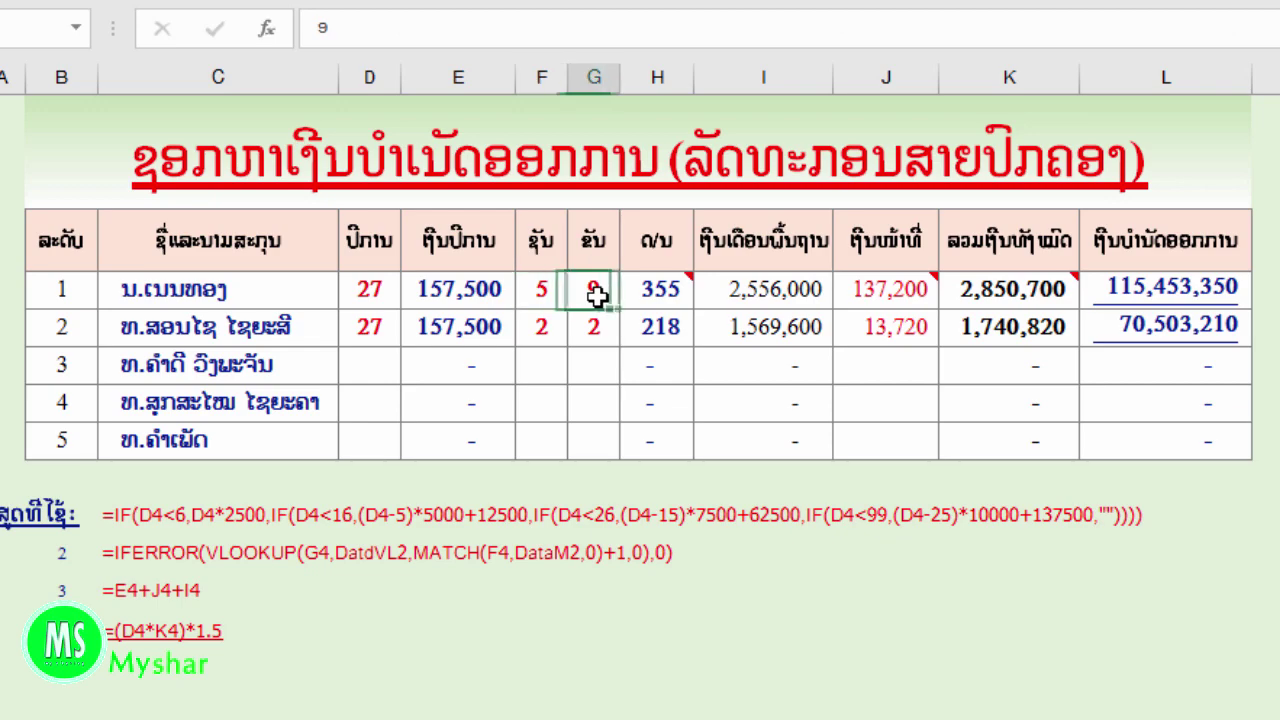
{"action": "left_click", "coordinate": [665, 293]}
{"action": "left_click", "coordinate": [805, 292]}
{"action": "left_click", "coordinate": [880, 290]}
{"action": "left_click", "coordinate": [1010, 290]}
{"action": "left_click", "coordinate": [1141, 292]}
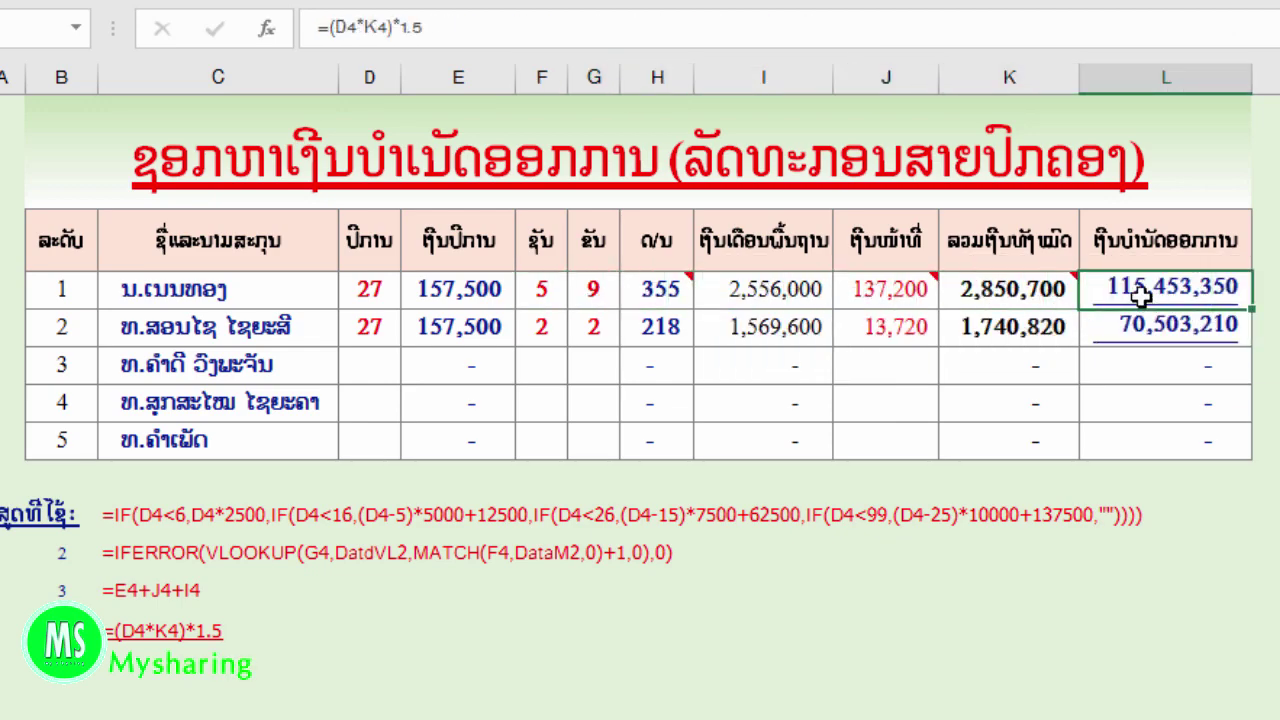
Check the third employee's coefficient, years pay, base salary, total pay and lump-sum formulas in row 6
{"action": "scroll", "coordinate": [275, 548], "scroll_direction": "down", "scroll_amount": 1}
{"action": "scroll", "coordinate": [280, 546], "scroll_direction": "up", "scroll_amount": 1}
{"action": "left_click", "coordinate": [385, 625]}
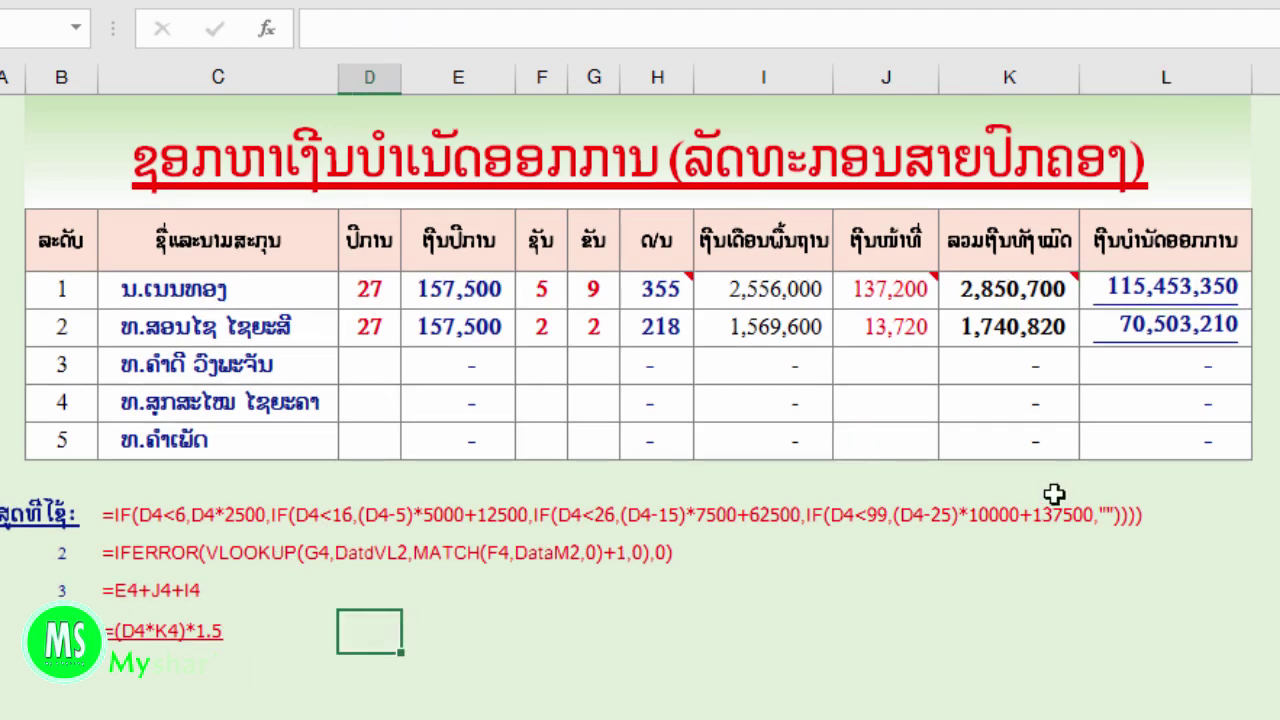
{"action": "left_click", "coordinate": [968, 386]}
{"action": "left_click", "coordinate": [629, 366]}
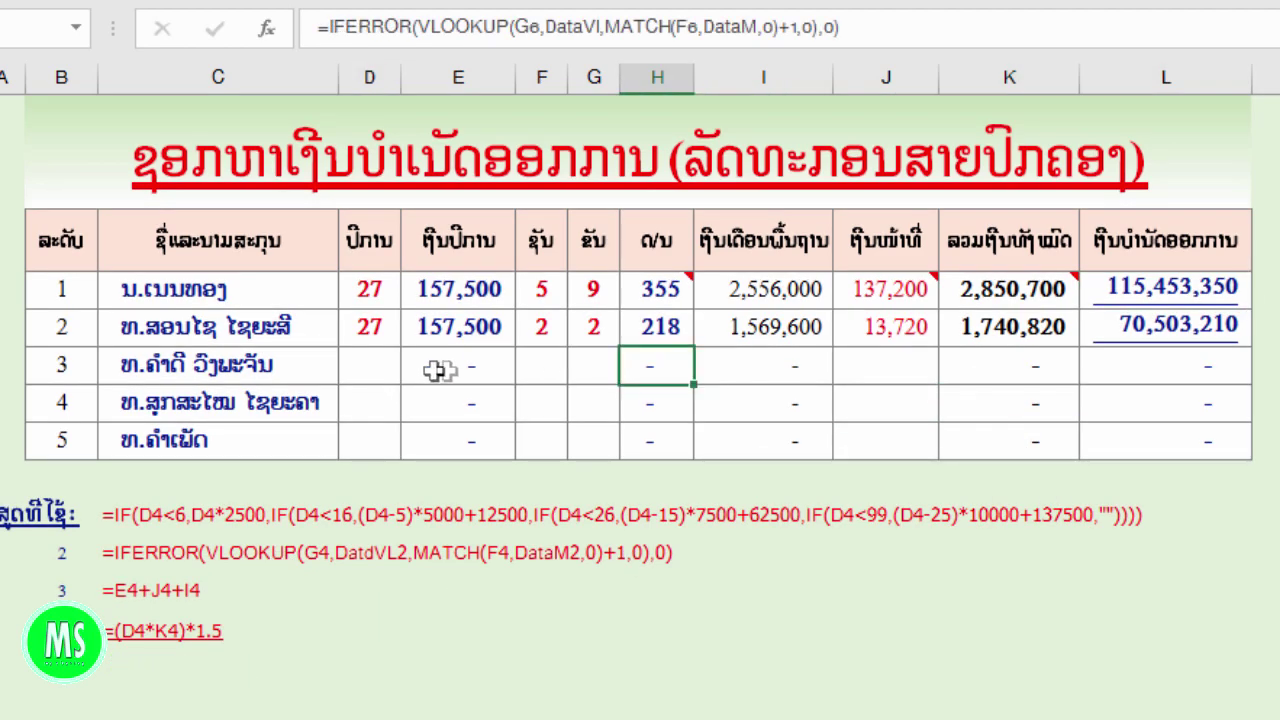
{"action": "left_click", "coordinate": [389, 369]}
{"action": "left_click", "coordinate": [494, 378]}
{"action": "left_click", "coordinate": [589, 377]}
{"action": "left_click", "coordinate": [717, 377]}
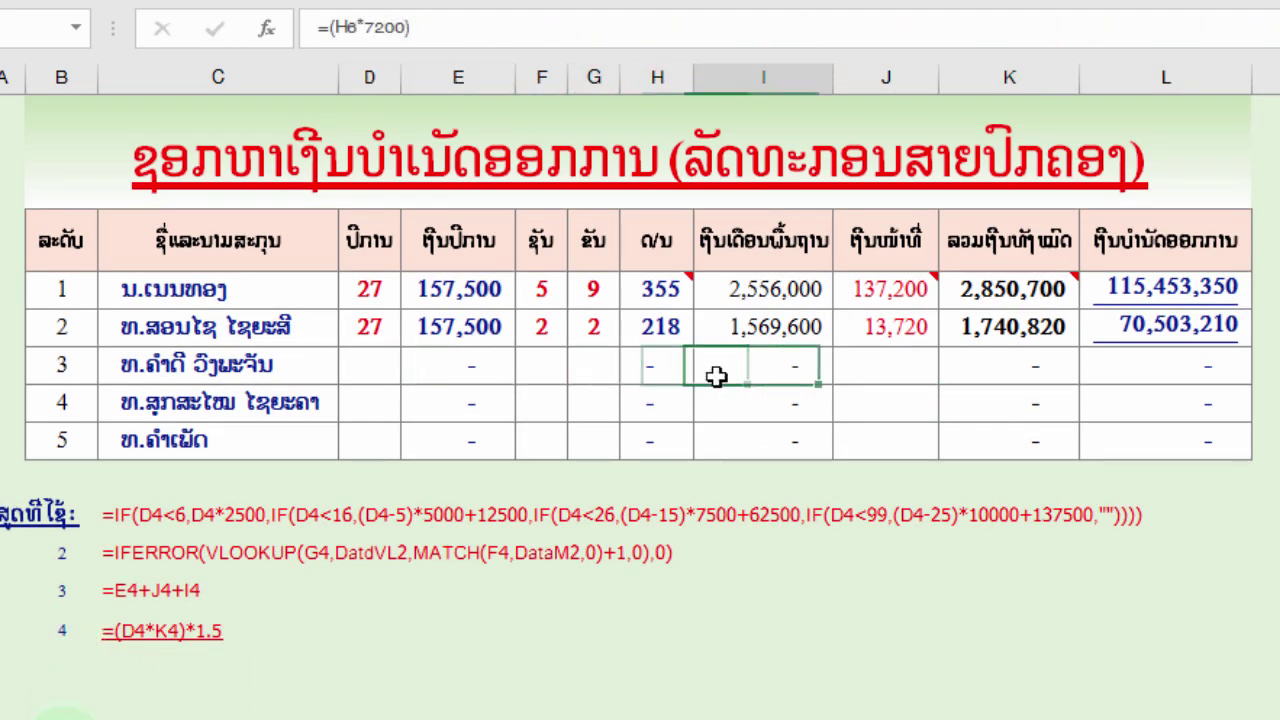
{"action": "left_click", "coordinate": [950, 362]}
{"action": "left_click", "coordinate": [1138, 363]}
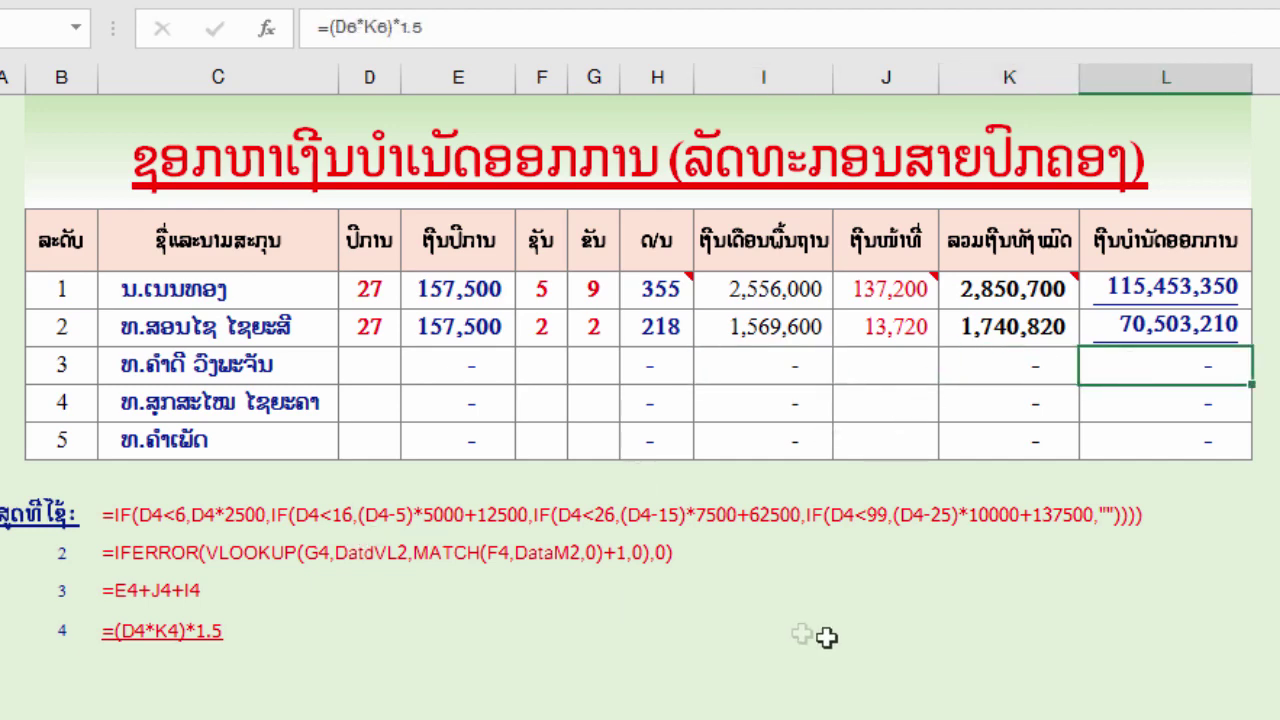
Inspect the nested IF formula for the first employee's years-of-service pay in E4
{"action": "left_click", "coordinate": [876, 640]}
{"action": "scroll", "coordinate": [844, 632], "scroll_direction": "down", "scroll_amount": 3}
{"action": "scroll", "coordinate": [844, 632], "scroll_direction": "up", "scroll_amount": 3}
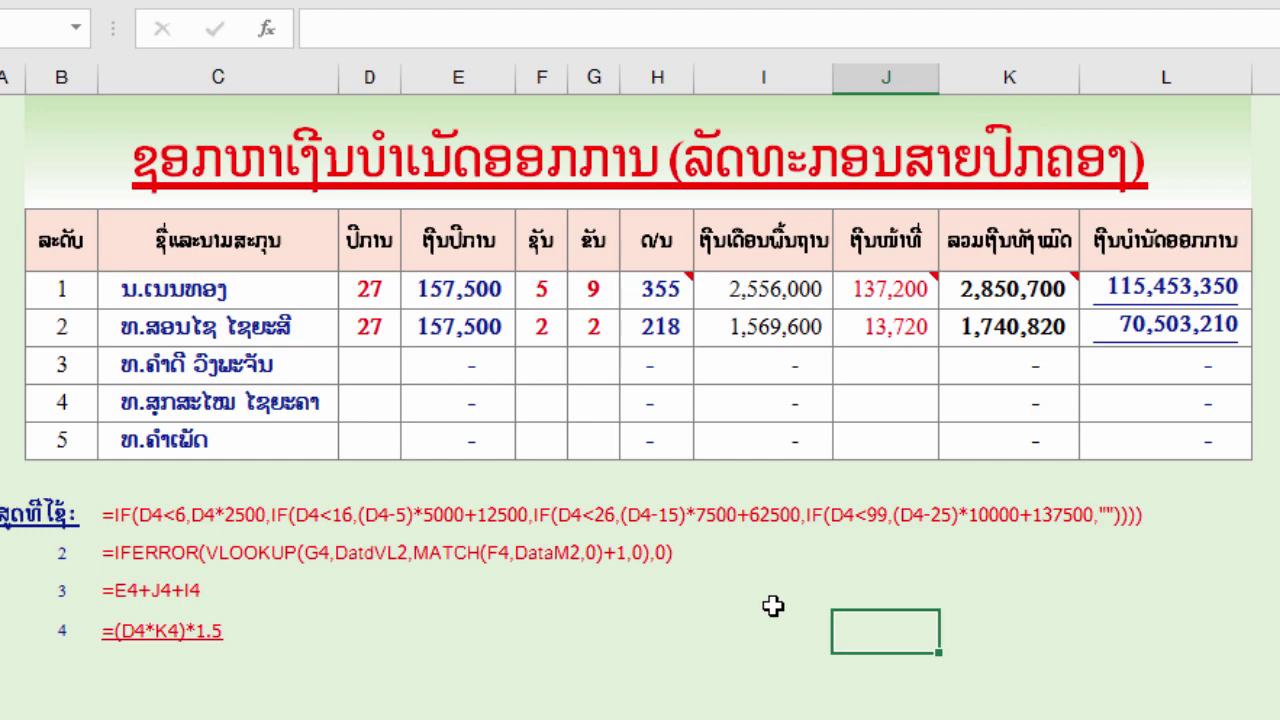
{"action": "left_click", "coordinate": [346, 164]}
{"action": "left_click", "coordinate": [458, 289]}
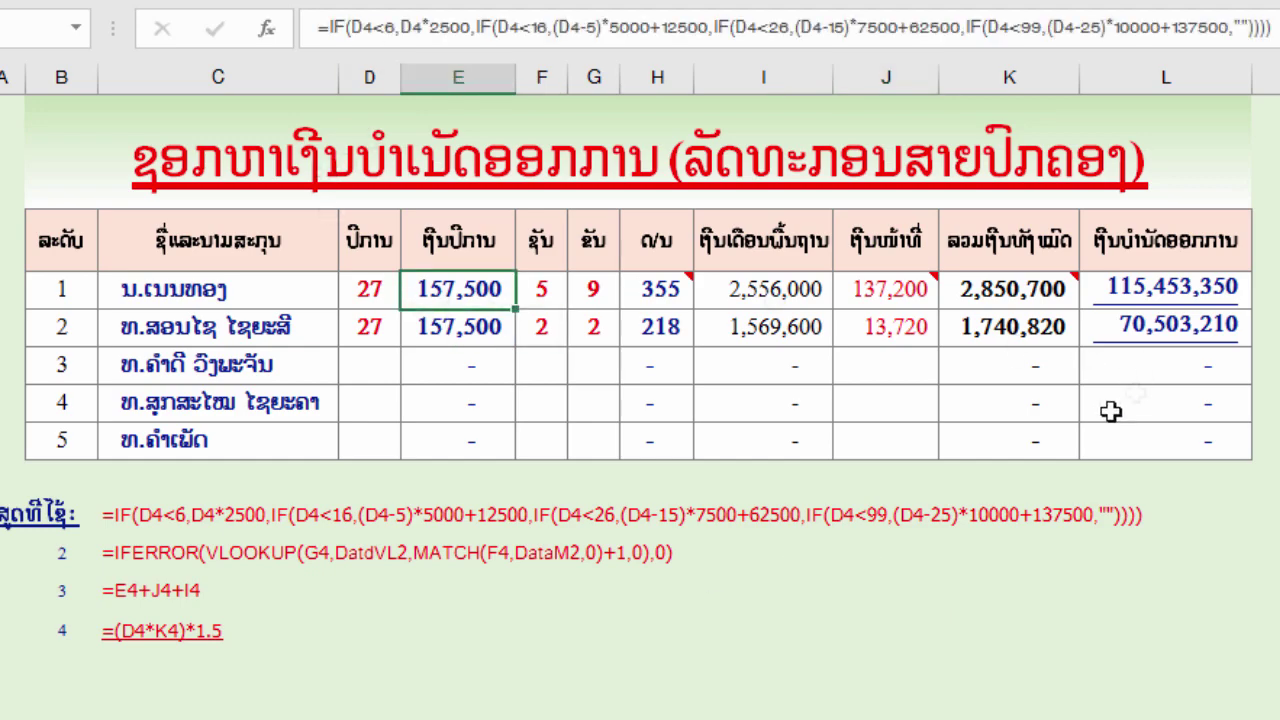
Read the notes on calculating allowances in N14 to N17, above the social security website link
{"action": "left_click", "coordinate": [1019, 674]}
{"action": "scroll", "coordinate": [1019, 674], "scroll_direction": "down", "scroll_amount": 2}
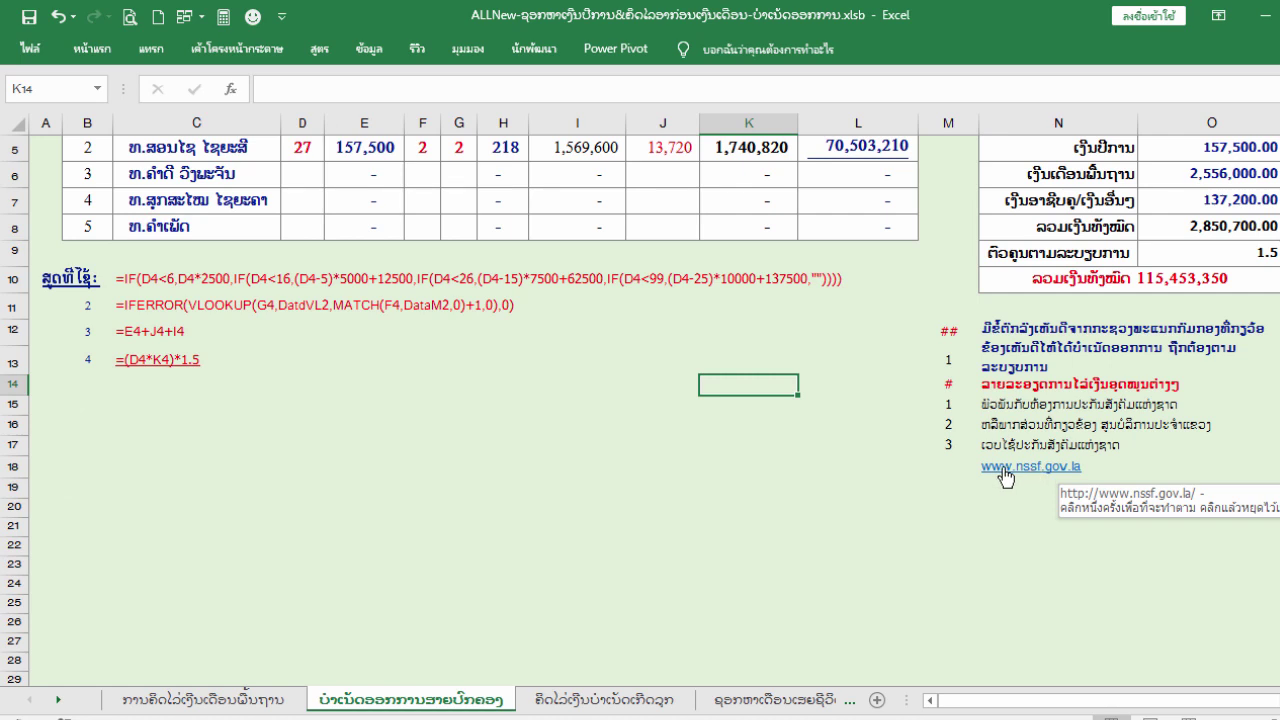
{"action": "left_click", "coordinate": [1033, 384]}
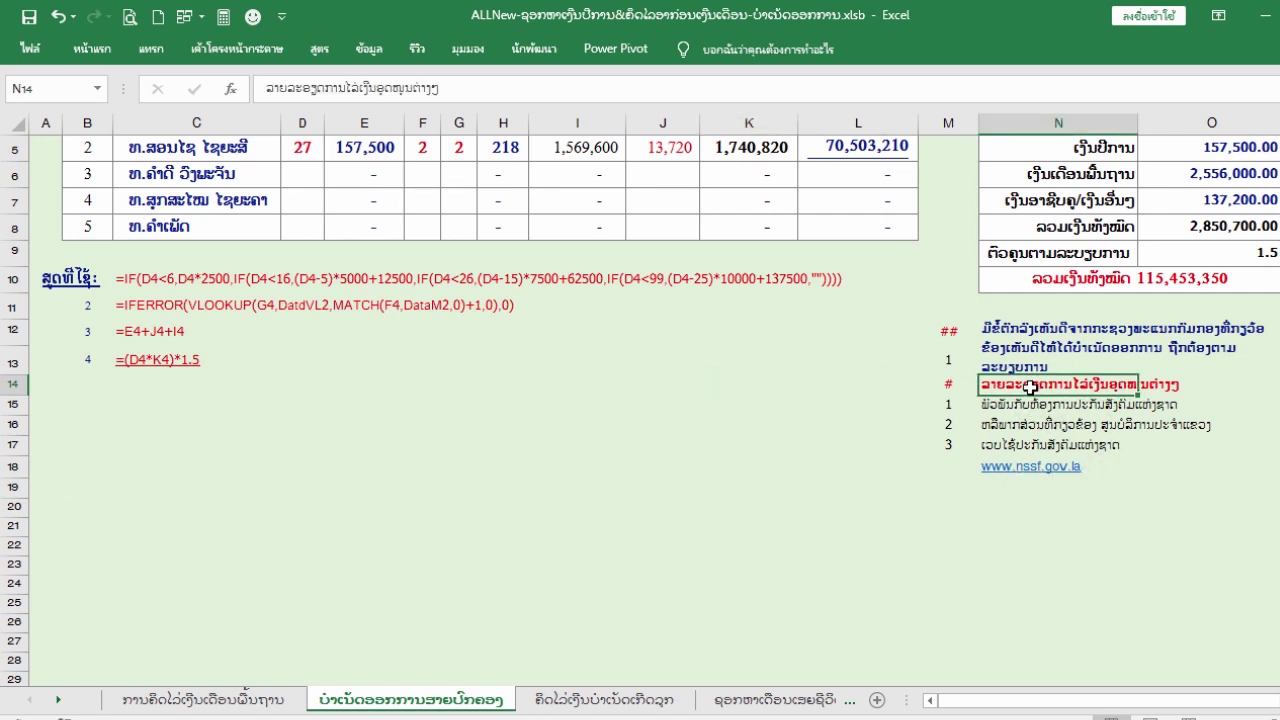
{"action": "left_click", "coordinate": [1040, 404]}
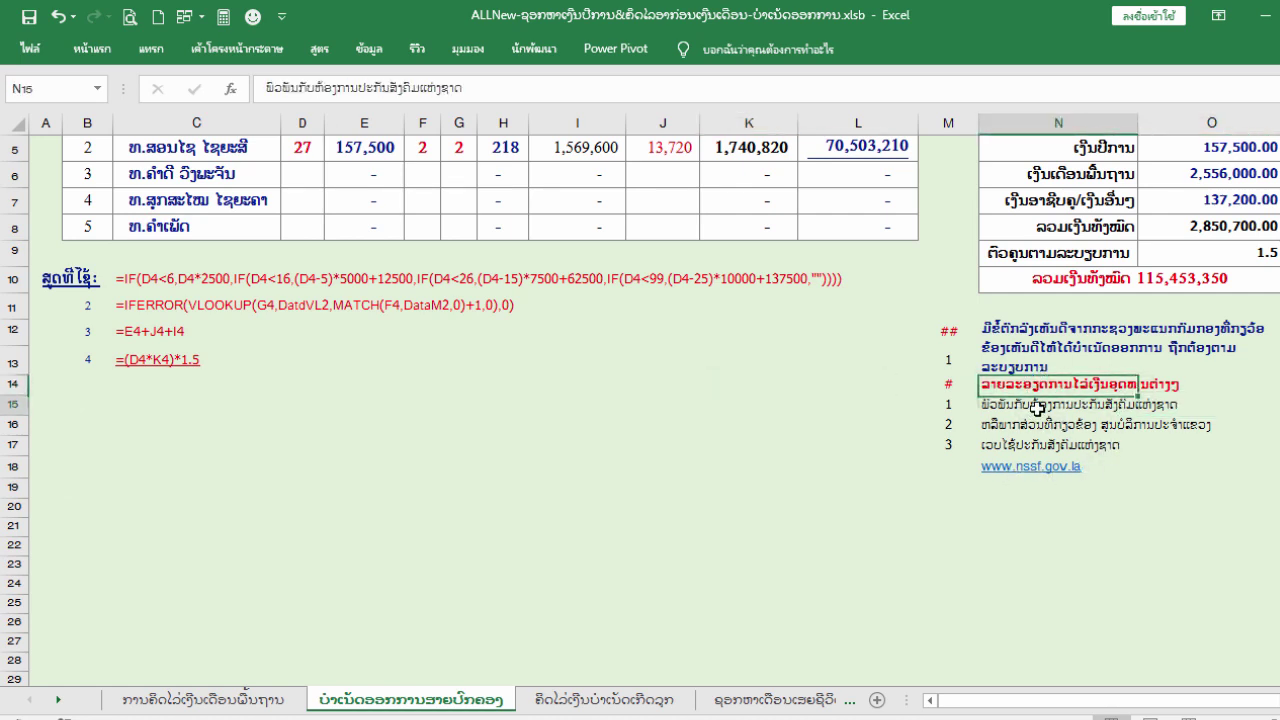
{"action": "left_click", "coordinate": [1047, 425]}
{"action": "left_click", "coordinate": [1048, 445]}
Review the approval requirement in N12 together with the social security contact notes in N15 to N17
{"action": "left_click", "coordinate": [1045, 424]}
{"action": "left_click", "coordinate": [1043, 404]}
{"action": "left_click", "coordinate": [1043, 386]}
{"action": "left_click", "coordinate": [1040, 322]}
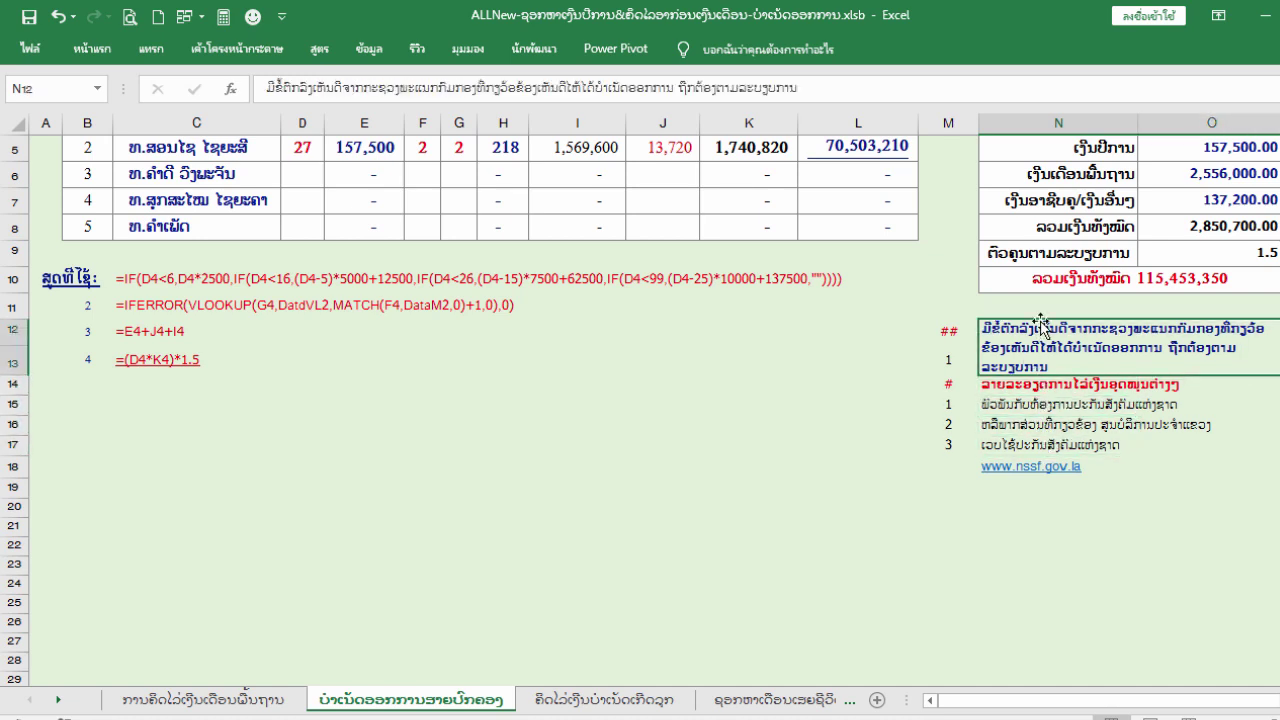
{"action": "left_click", "coordinate": [1006, 400]}
{"action": "left_click", "coordinate": [1047, 443]}
{"action": "left_click", "coordinate": [1040, 424]}
{"action": "left_click", "coordinate": [1032, 405]}
{"action": "scroll", "coordinate": [1078, 484], "scroll_direction": "up", "scroll_amount": 1}
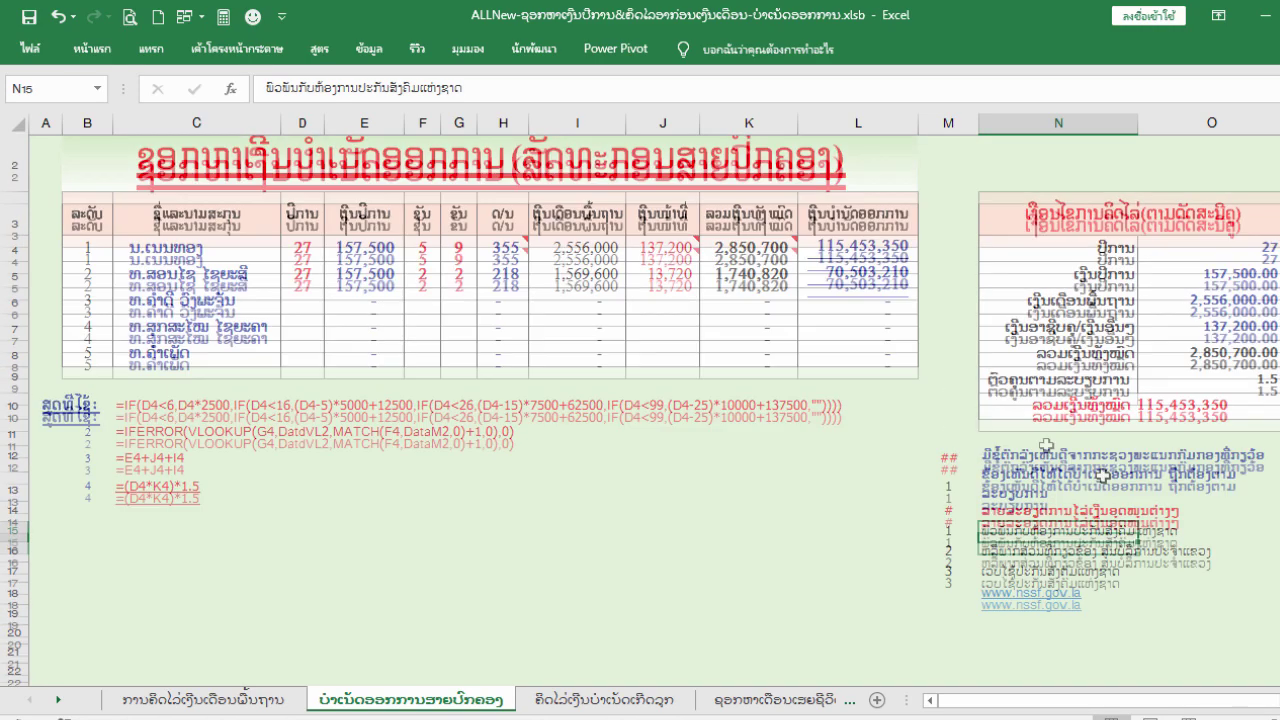
{"action": "left_click", "coordinate": [1040, 505]}
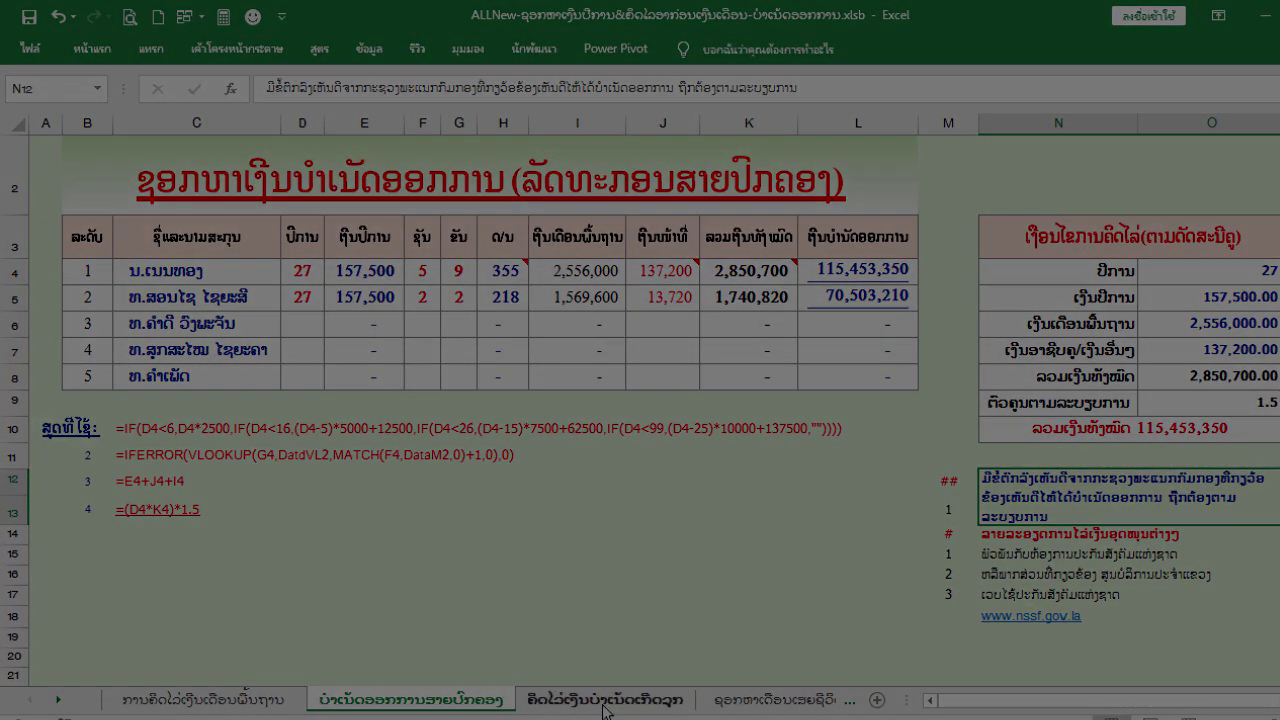